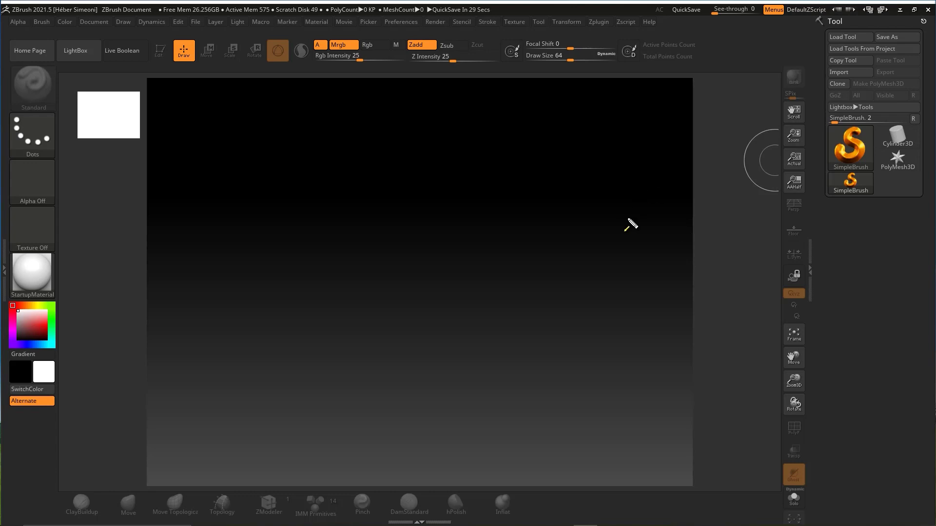
# Pick the PolyMesh3D star tool and draw it onto the canvas.
pyautogui.moveTo(513, 364); pyautogui.dragTo(835, 24)
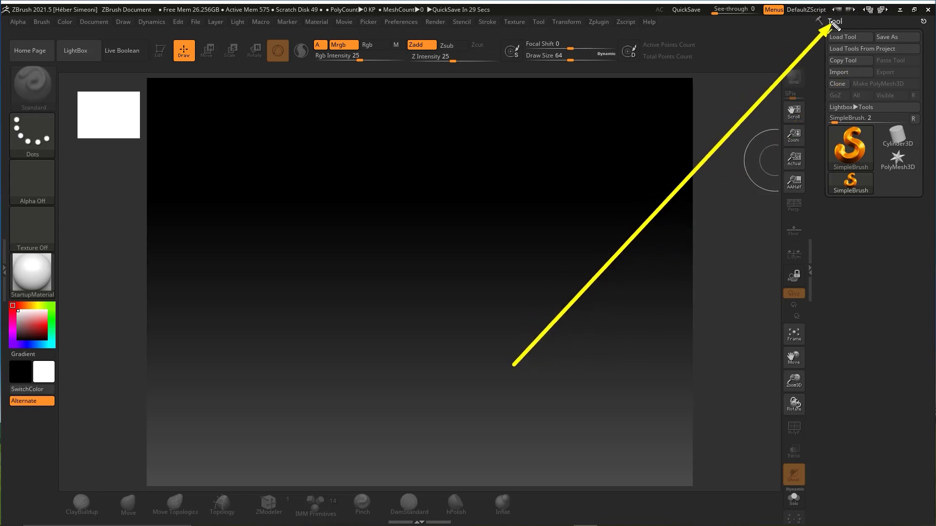
pyautogui.click(898, 158)
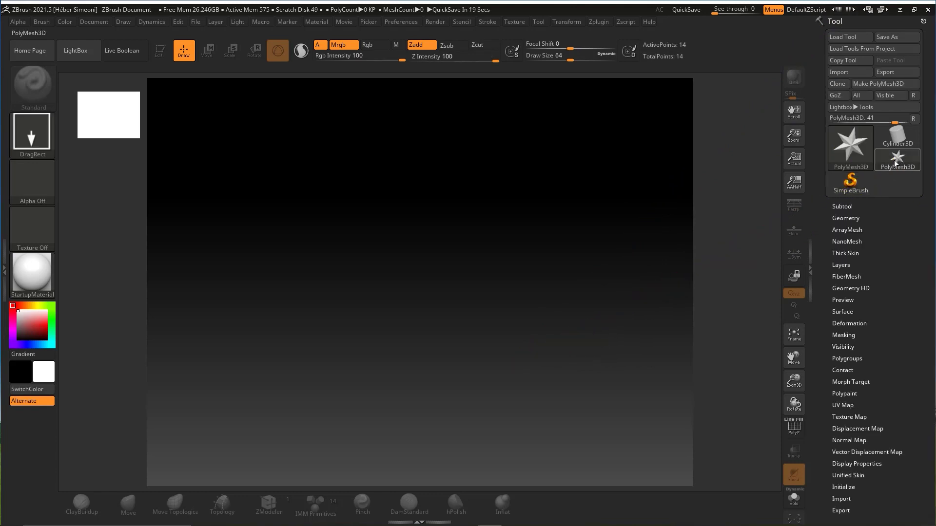
pyautogui.moveTo(411, 251)
pyautogui.mouseDown()
pyautogui.moveTo(407, 363)
pyautogui.moveTo(372, 309)
pyautogui.mouseUp()
# Switch the star to Edit mode as PolyMesh3D_1 and turn it slightly in 3D.
pyautogui.press('t')
pyautogui.moveTo(205, 233); pyautogui.dragTo(161, 57)
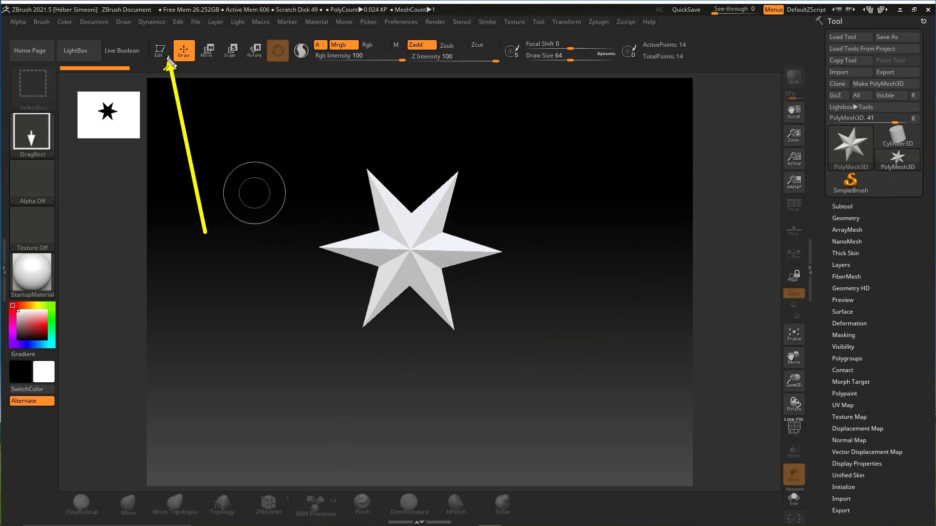
pyautogui.click(159, 50)
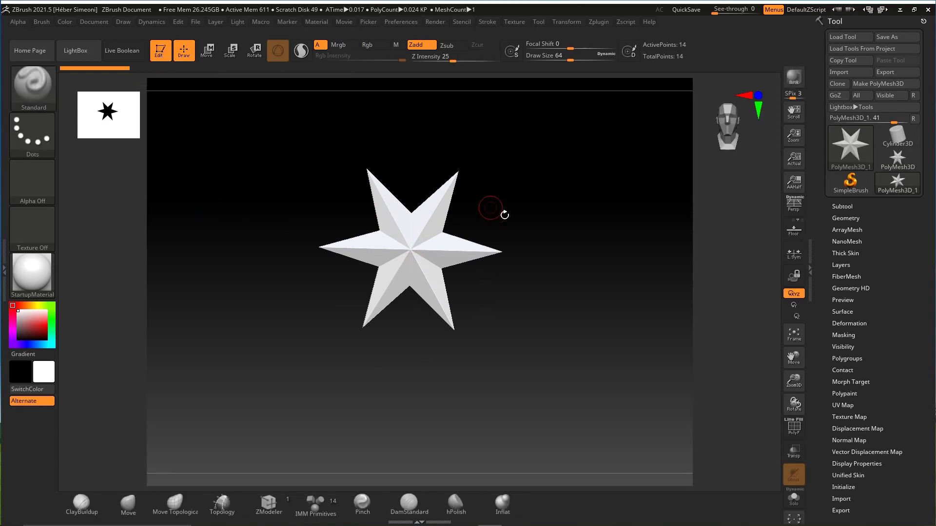
pyautogui.moveTo(543, 237)
pyautogui.mouseDown()
pyautogui.moveTo(569, 237)
pyautogui.moveTo(554, 245)
pyautogui.mouseUp()
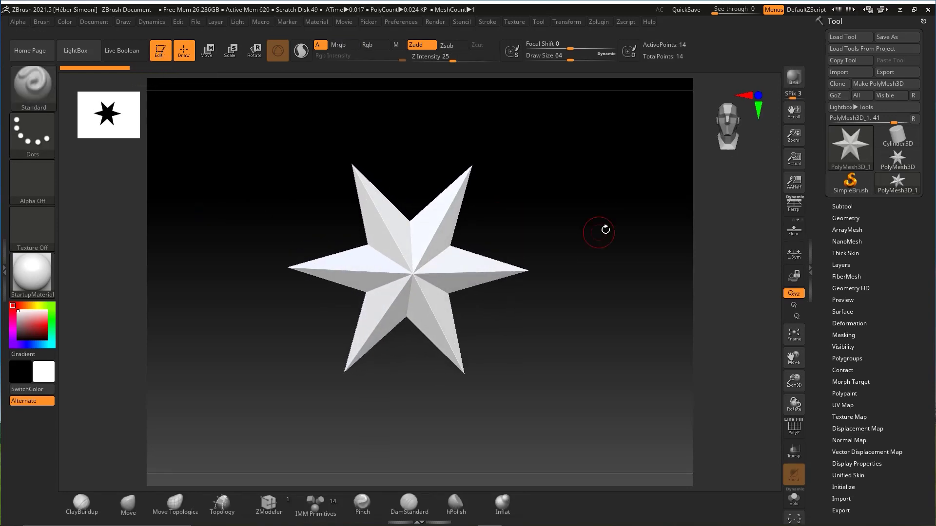
pyautogui.moveTo(574, 158); pyautogui.dragTo(774, 286)
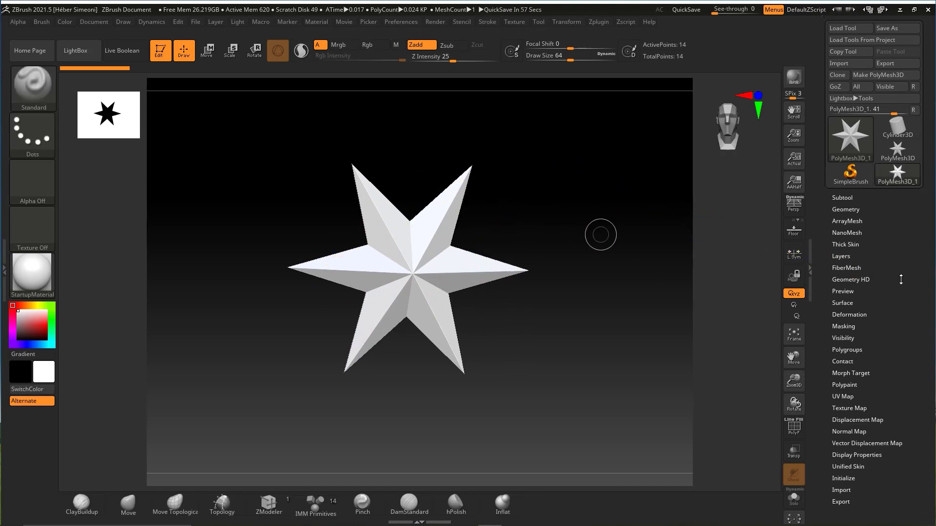
pyautogui.scroll(-2, 899, 283)
# Show the Tool > Initialize quick-primitive options.
pyautogui.hotkey('ctrl', 'shift')
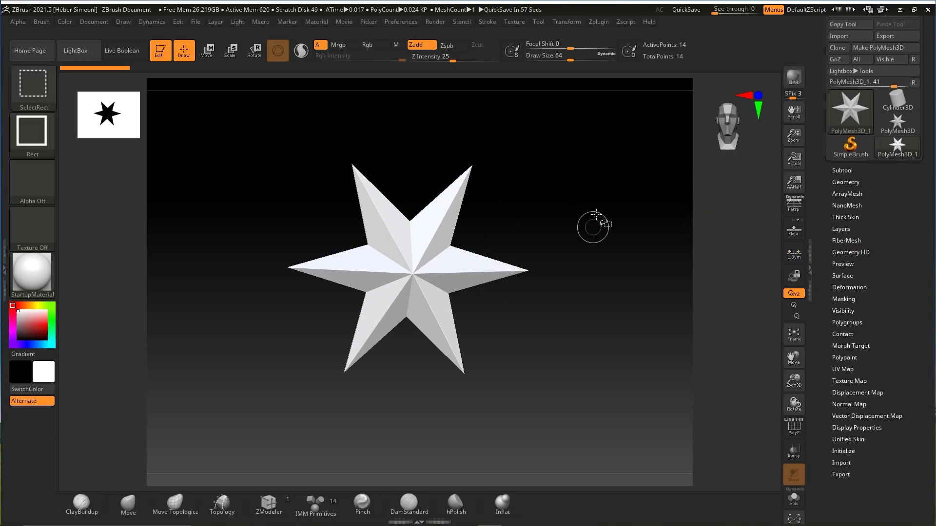
pyautogui.moveTo(662, 139); pyautogui.dragTo(480, 241)
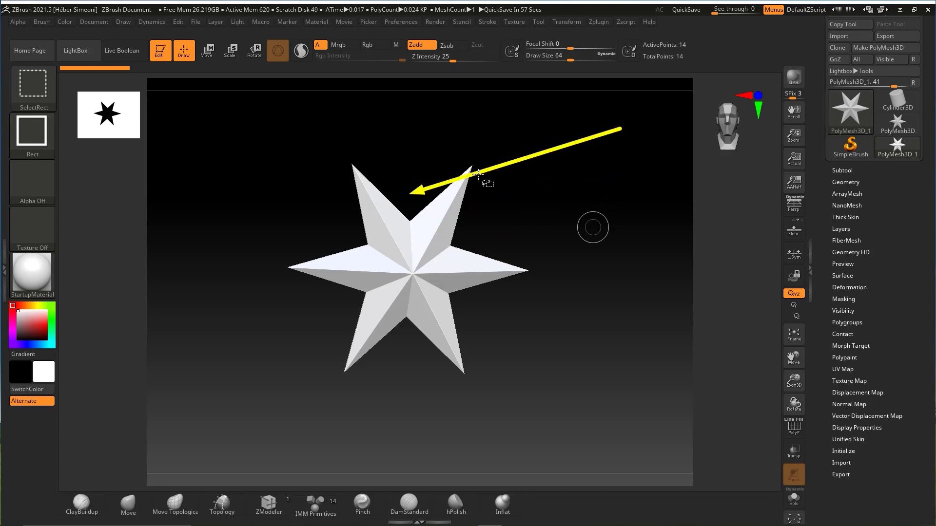
pyautogui.click(844, 449)
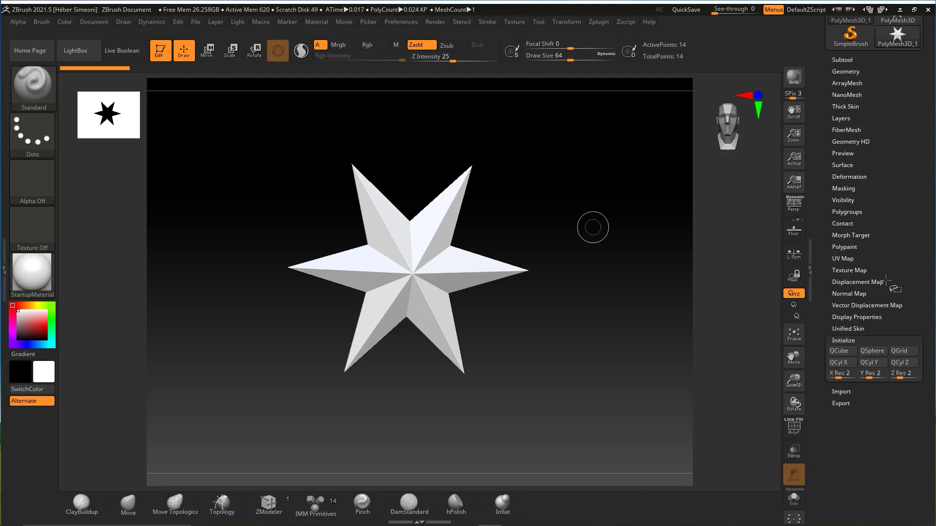
pyautogui.hotkey('ctrl', 'shift')
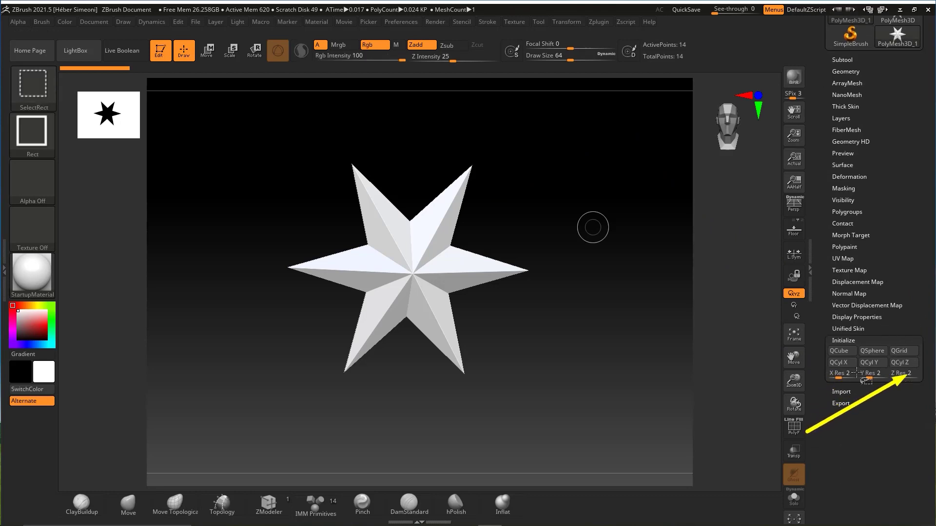
# Set the QCube X Res, Y Res and Z Res each to 4.
pyautogui.click(840, 373)
pyautogui.write('3')
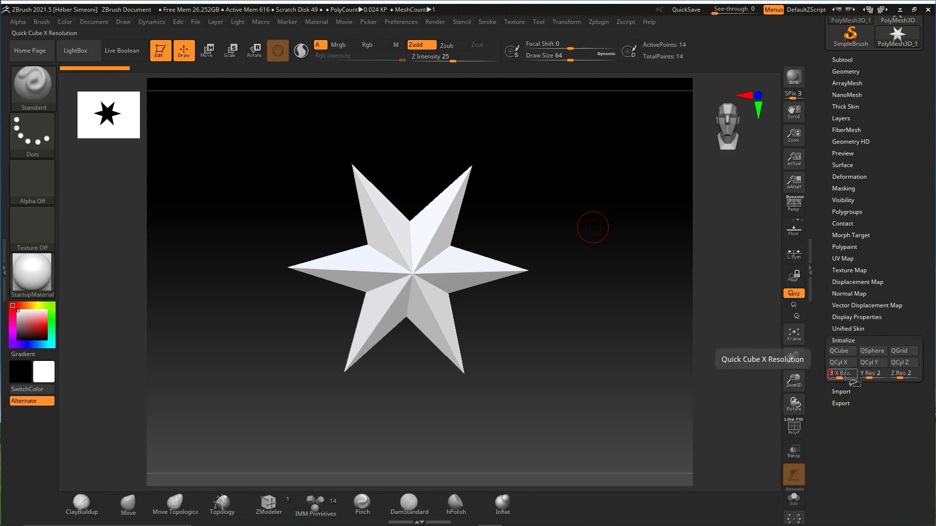
pyautogui.press('Return')
pyautogui.click(872, 374)
pyautogui.write('4')
pyautogui.press('Return')
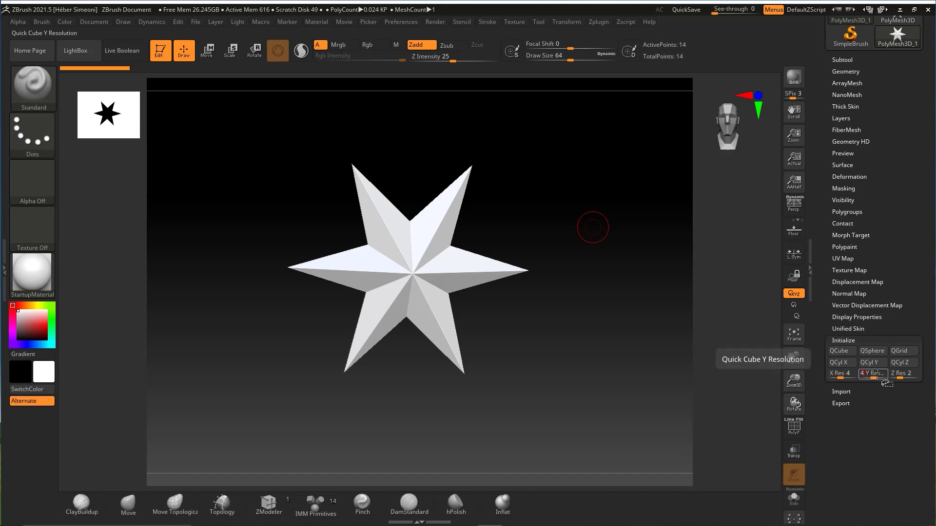
pyautogui.click(903, 374)
pyautogui.write('9')
pyautogui.press('Return')
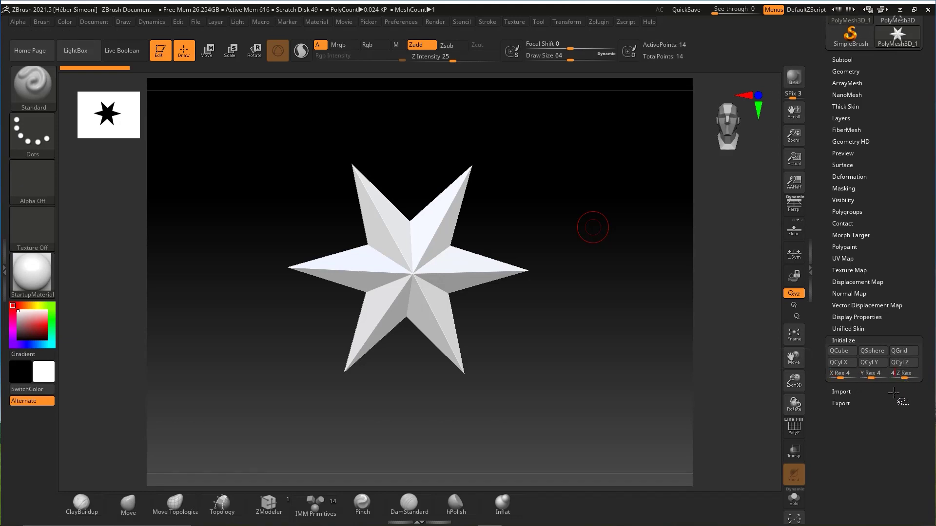
# Replace the star with the QCube, round it into a 98-point sphere, and request Dynamic Subdiv.
pyautogui.click(836, 351)
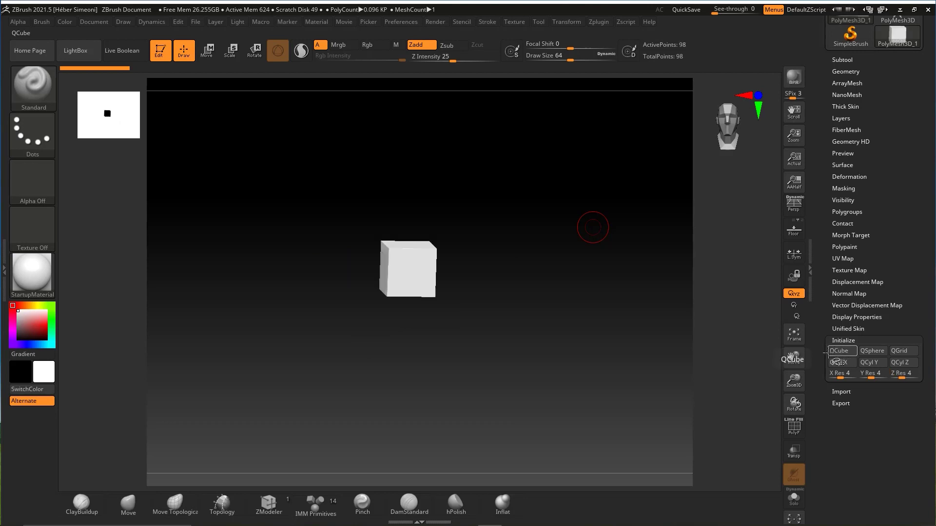
pyautogui.click(794, 428)
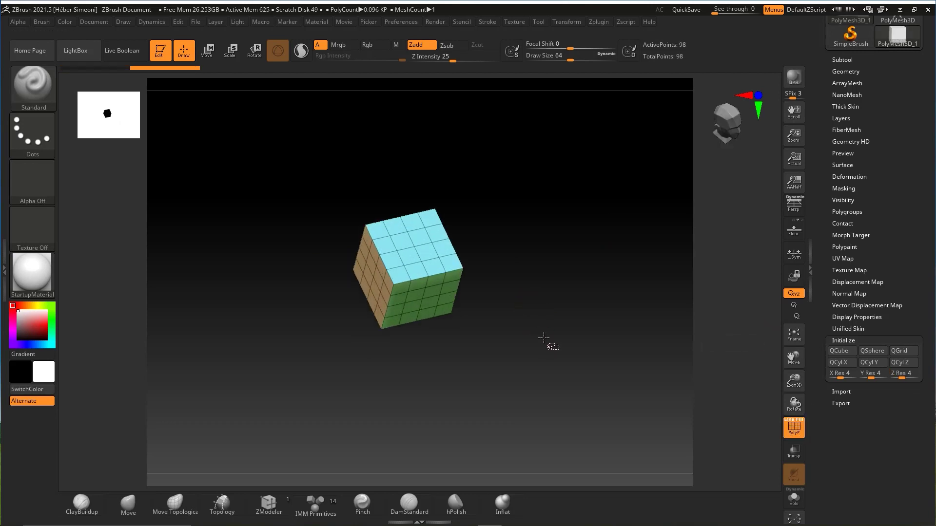
pyautogui.moveTo(540, 331); pyautogui.dragTo(675, 307)
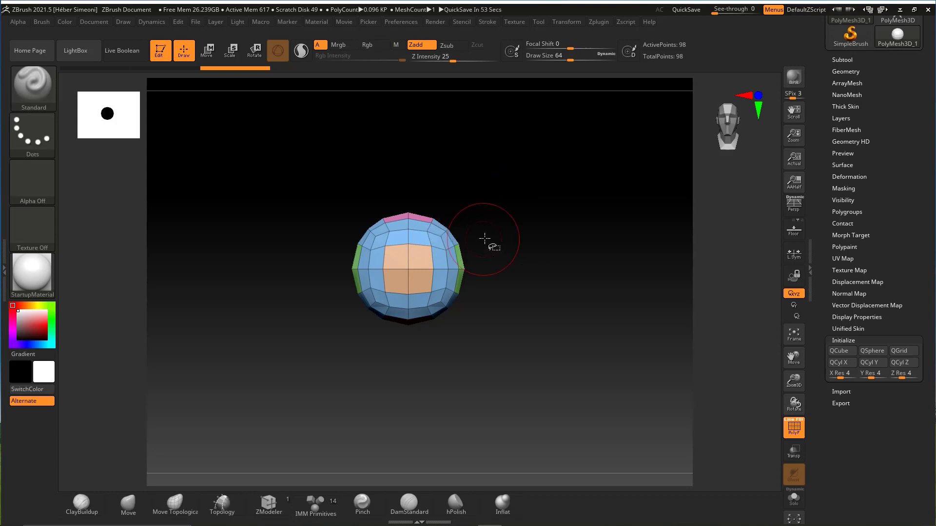
pyautogui.moveTo(484, 240); pyautogui.dragTo(501, 267)
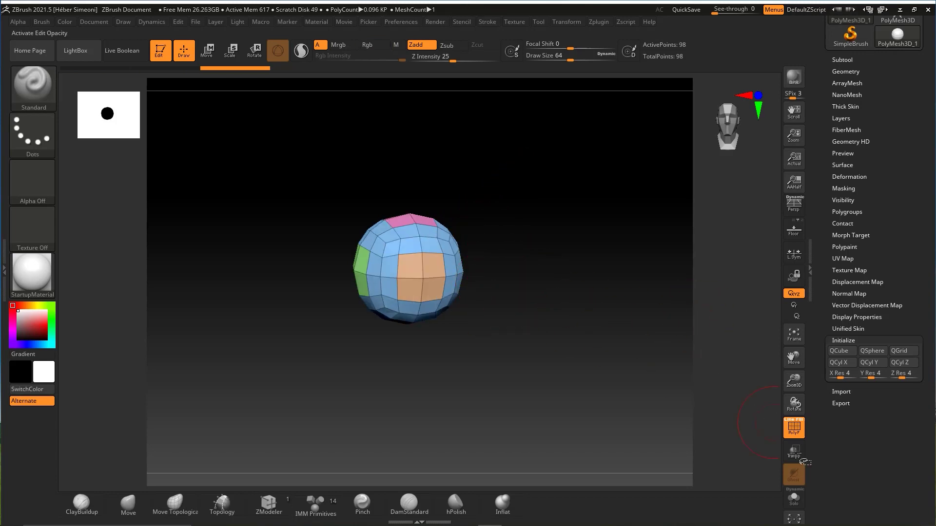
pyautogui.click(793, 429)
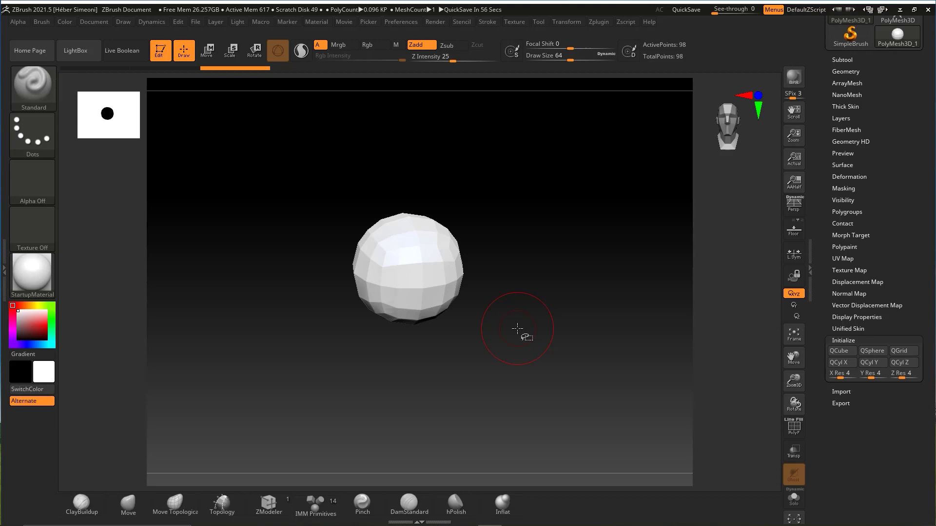
pyautogui.press('d')
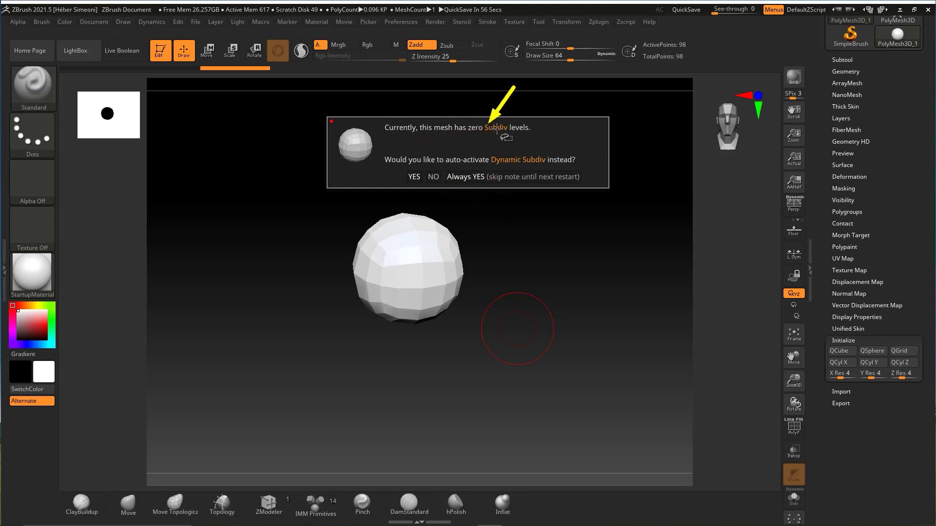
# Accept Always YES for Dynamic Subdiv so the sphere displays smoothly.
pyautogui.click(463, 177)
pyautogui.press('d')
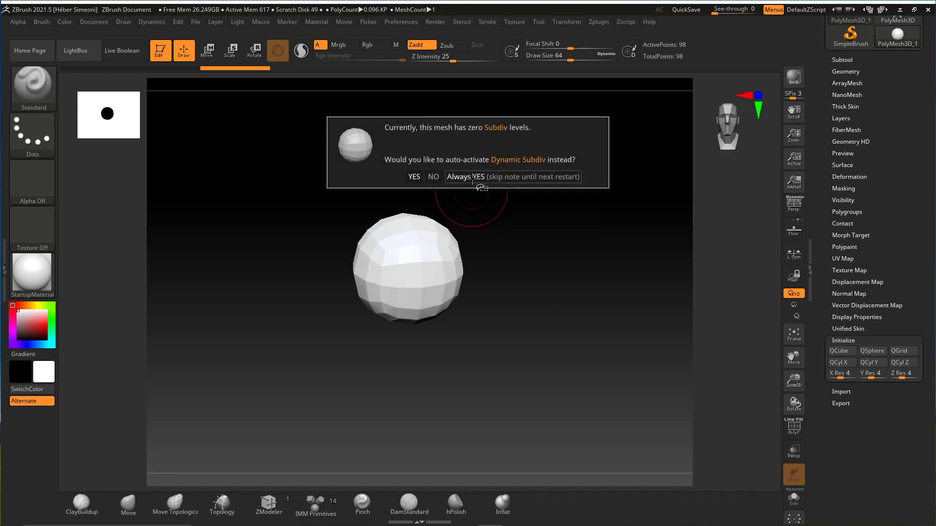
pyautogui.click(478, 176)
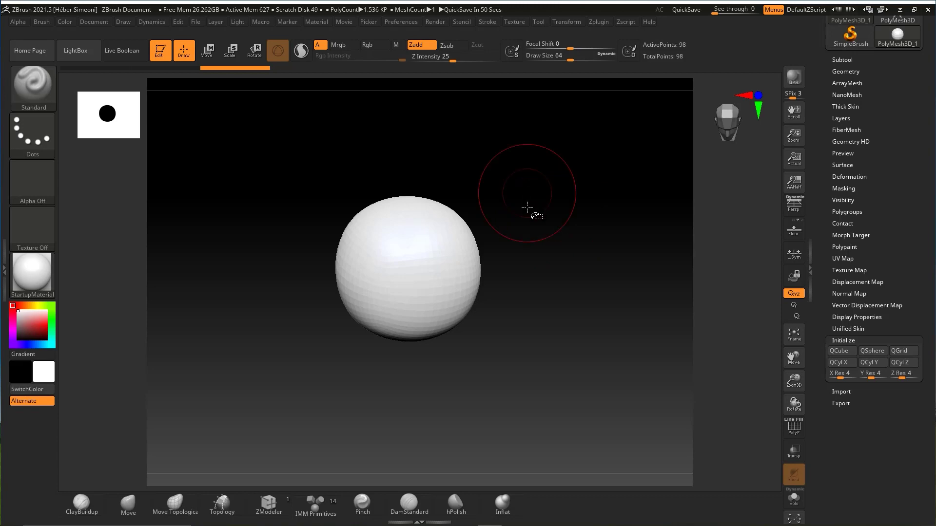
pyautogui.press('d')
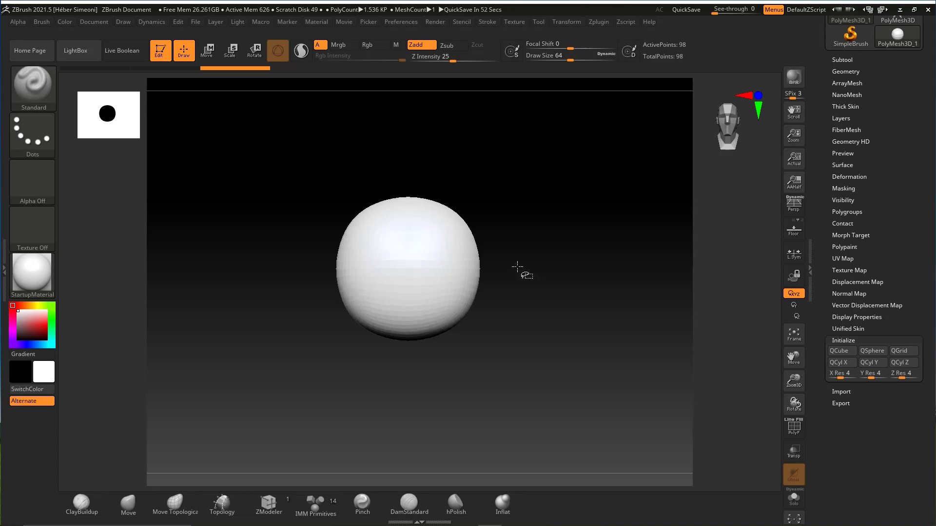
# Zoom out, shift the sphere lower right, and switch to the Smooth brush.
pyautogui.scroll(-3, 532, 265)
pyautogui.keyDown('alt'); pyautogui.moveTo(532, 265); pyautogui.dragTo(547, 264); pyautogui.keyUp('alt')
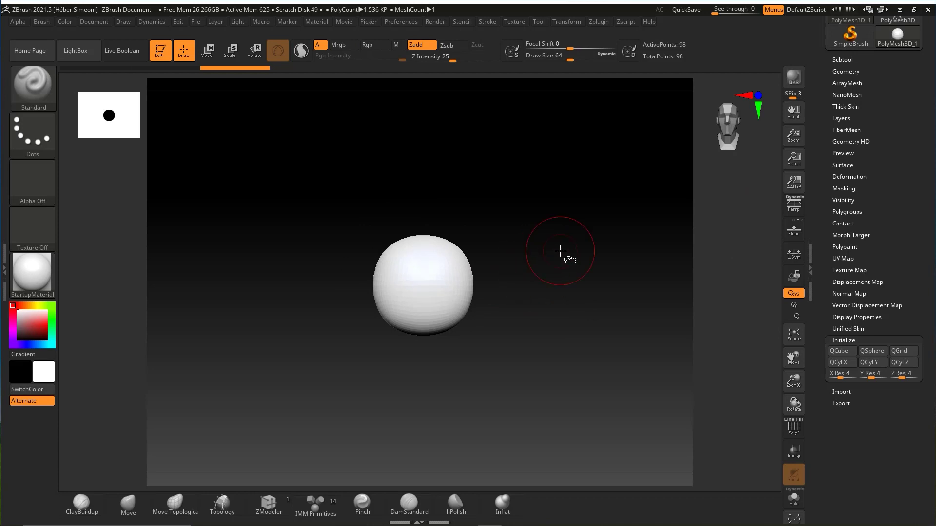
pyautogui.press('shift')
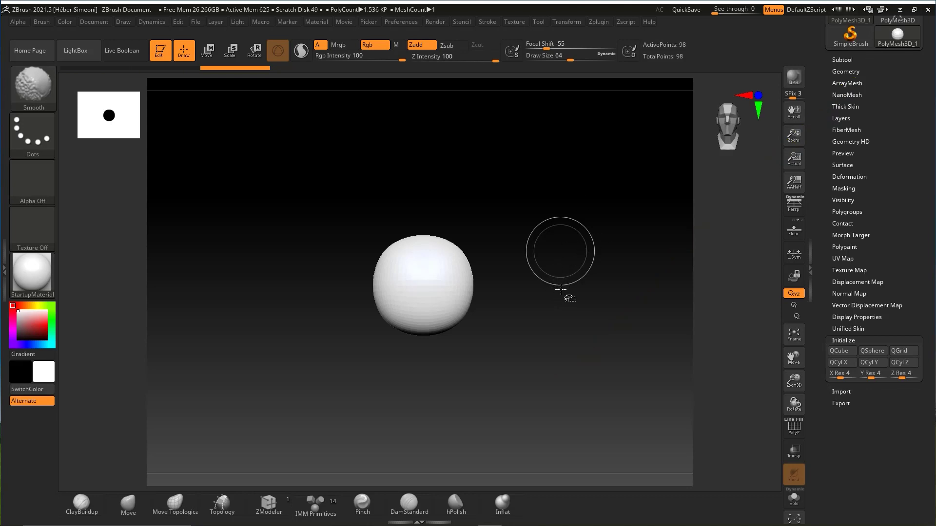
# Open the brush library filtered to M brushes such as Move, Move Topological and MaskPen.
pyautogui.press('shift')
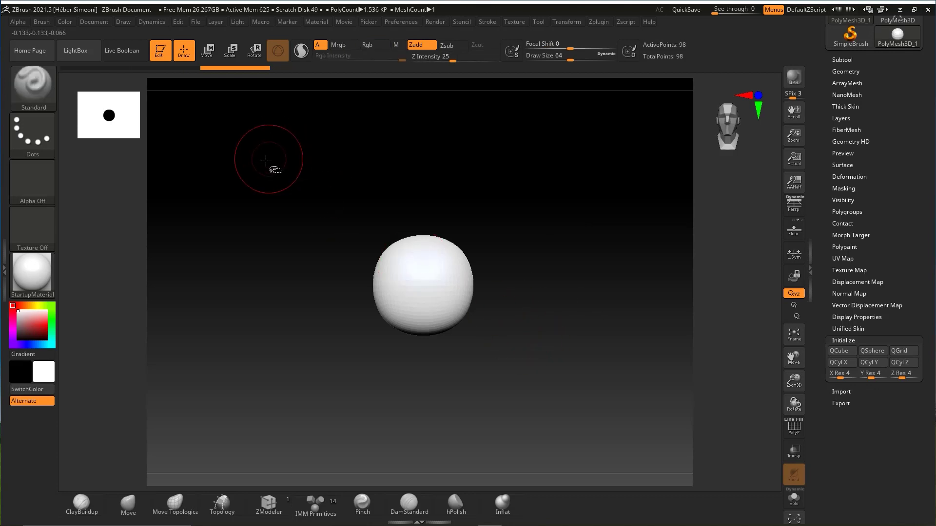
pyautogui.hotkey('ctrl', 'shift')
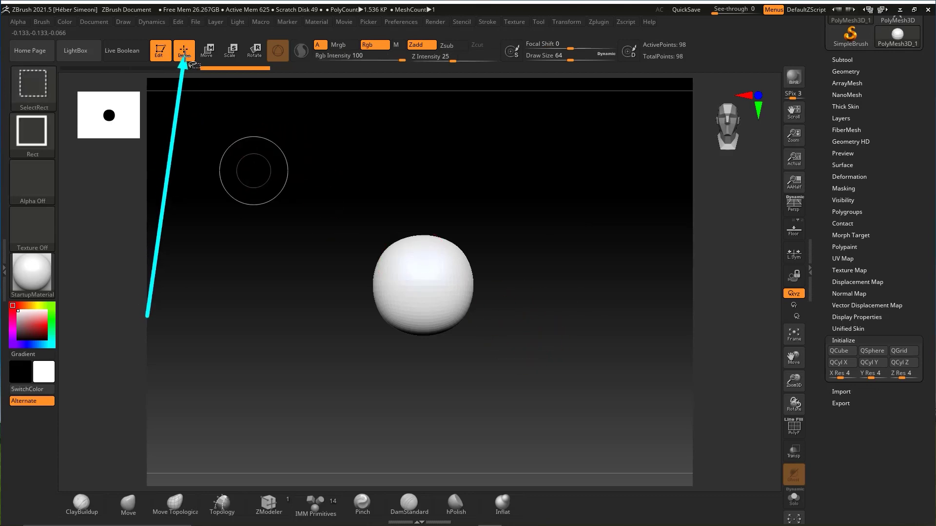
pyautogui.click(38, 88)
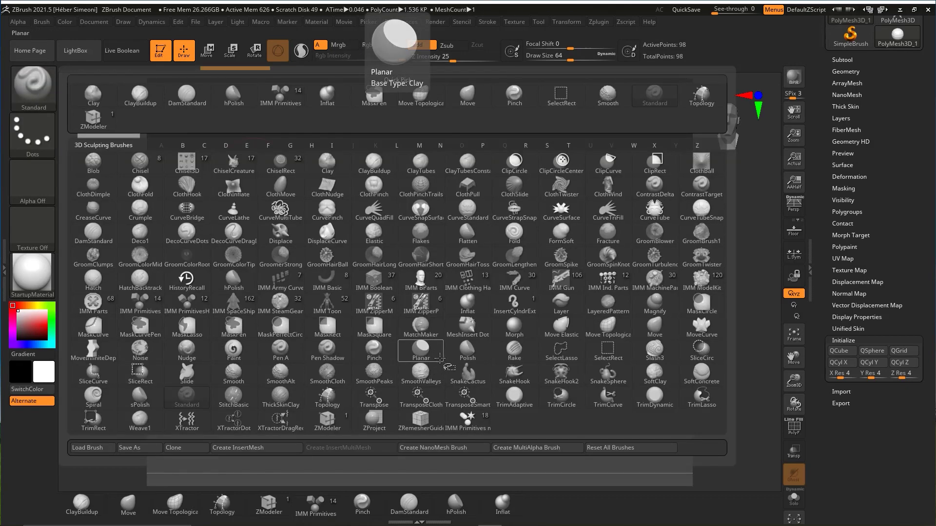
pyautogui.press('m')
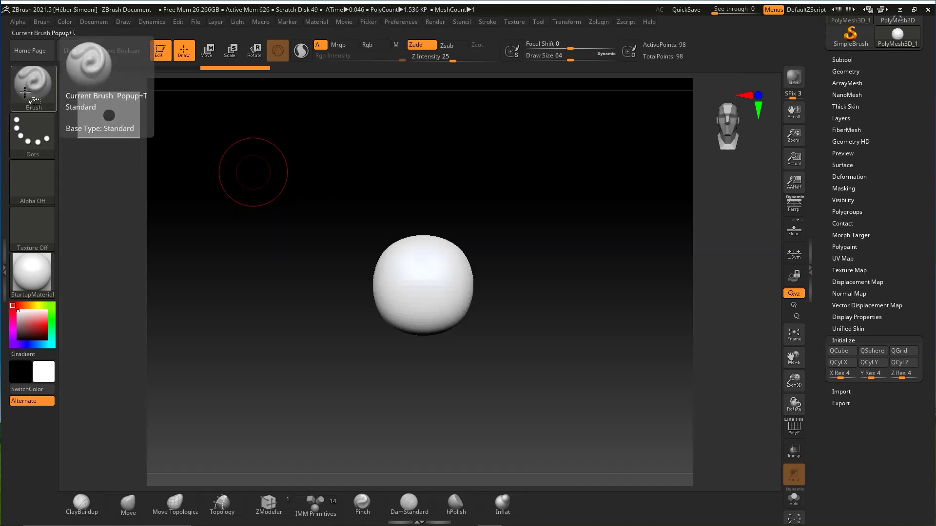
pyautogui.click(33, 88)
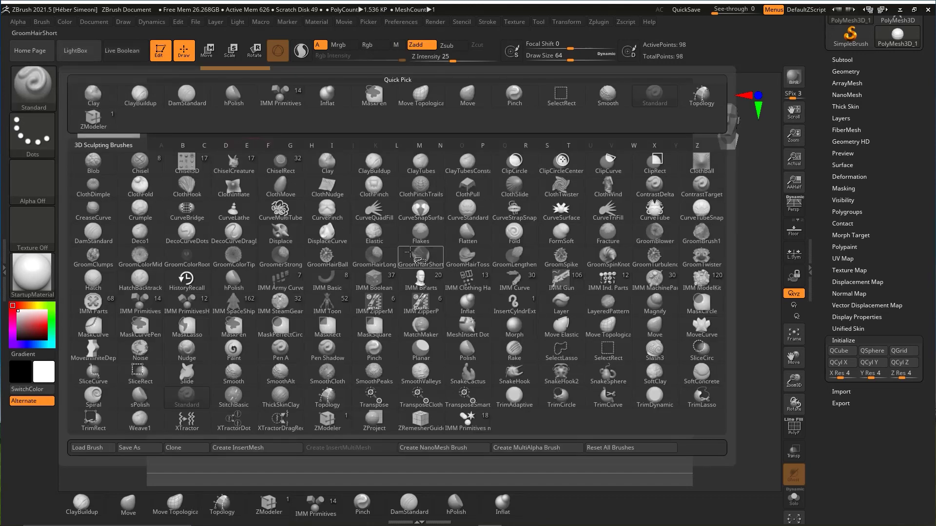
pyautogui.press('m')
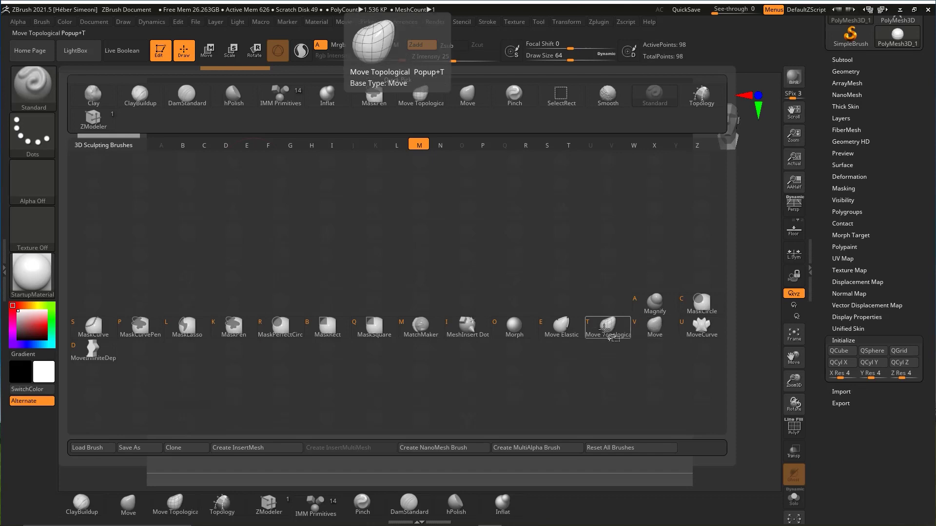
# Select the Move brush and toggle the smoothed sphere preview off and back on.
pyautogui.click(655, 330)
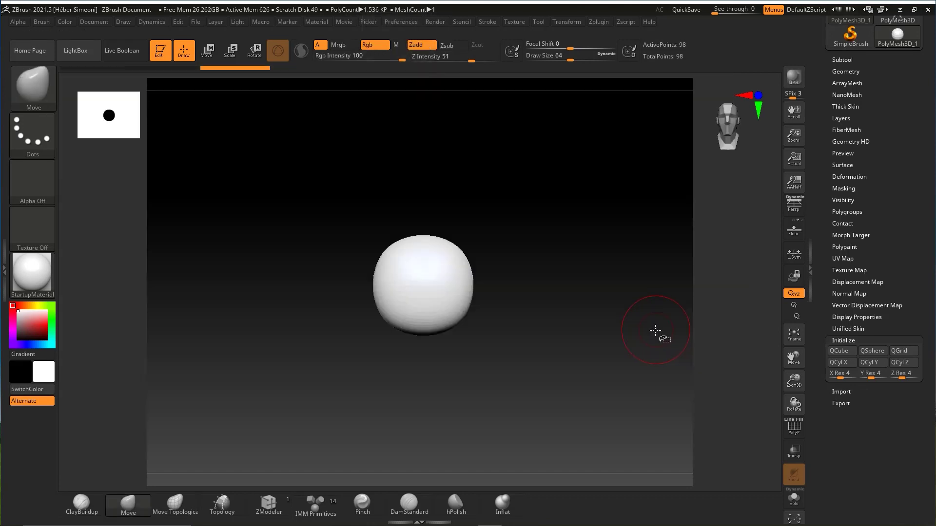
pyautogui.hotkey('shift', 'd')
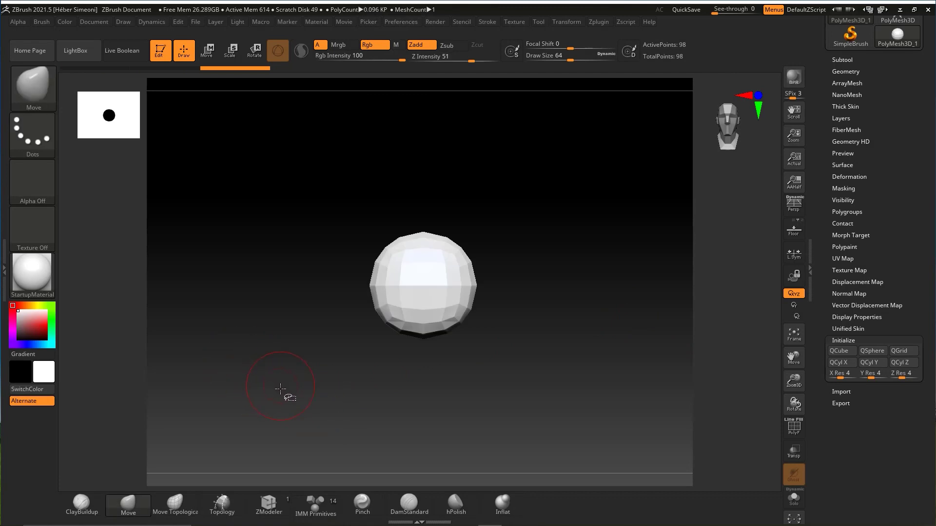
pyautogui.hotkey('shift', 'd')
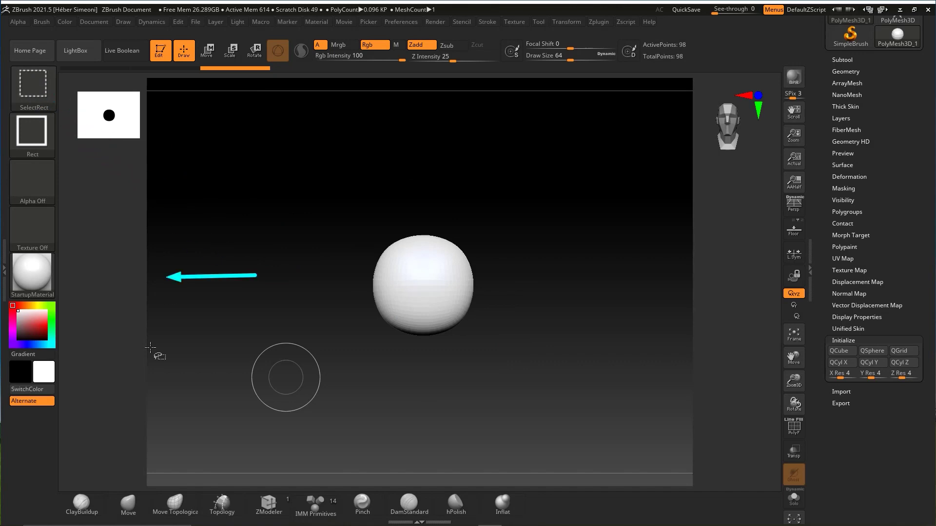
pyautogui.click(128, 502)
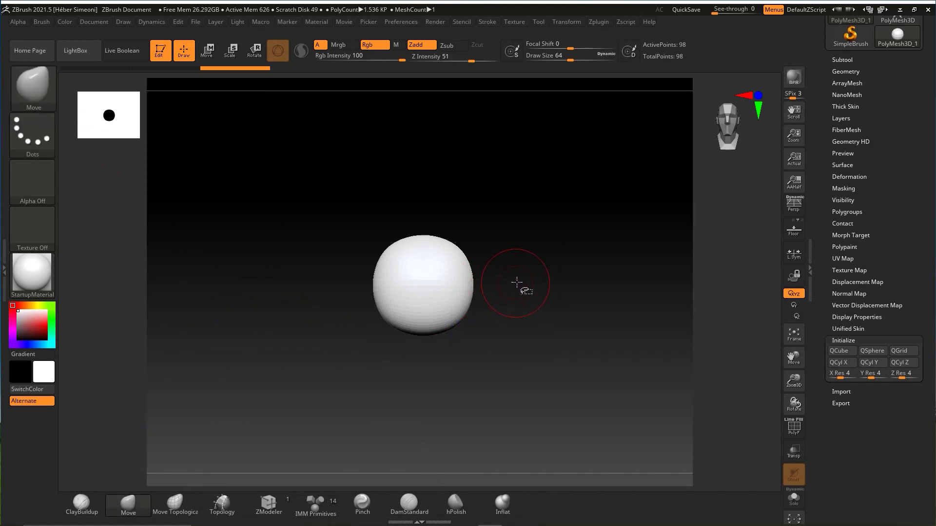
pyautogui.hotkey('ctrl', 'z')
pyautogui.hotkey('ctrl', 'shift')
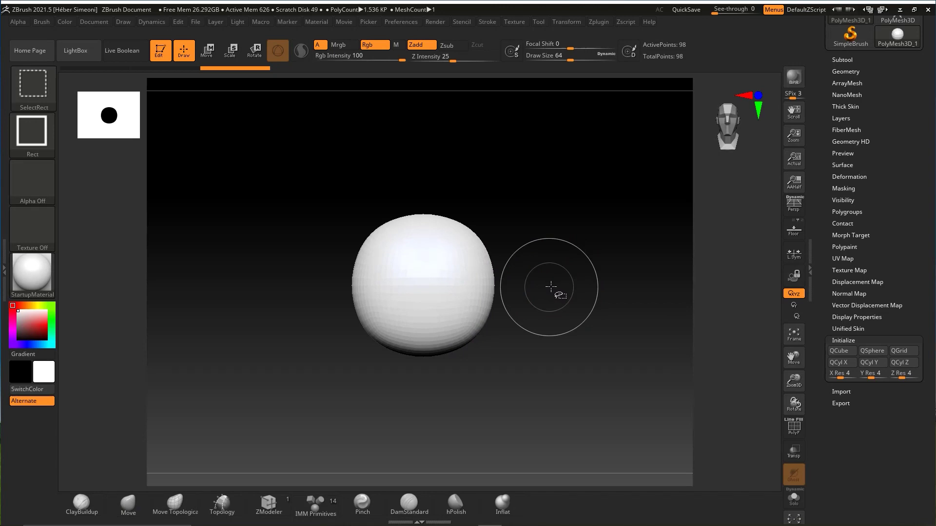
# Try trial Move pulls on the sphere, undoing the wide UFO shape and horn-like bulges.
pyautogui.moveTo(515, 266)
pyautogui.mouseDown()
pyautogui.moveTo(472, 285)
pyautogui.moveTo(554, 317)
pyautogui.mouseUp()
pyautogui.hotkey('ctrl', 'z')
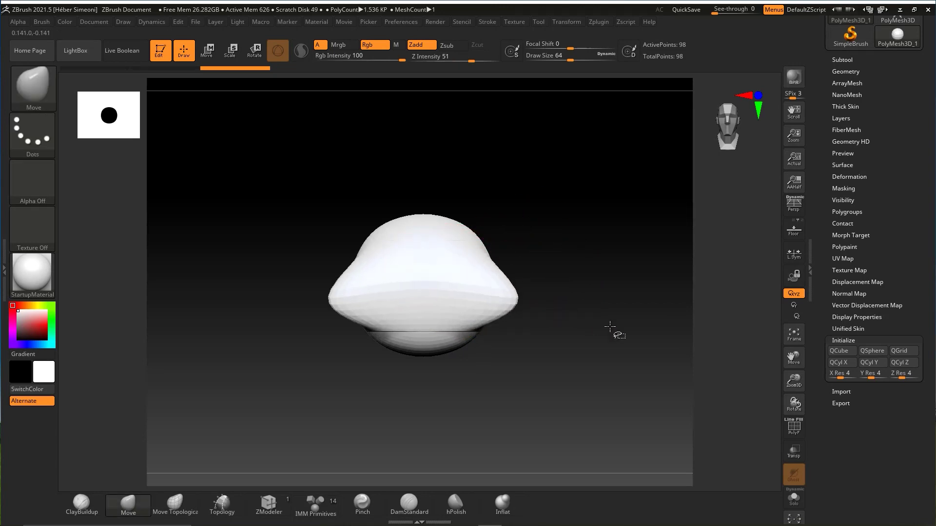
pyautogui.hotkey('ctrl', 'z')
pyautogui.moveTo(358, 287); pyautogui.dragTo(263, 200)
pyautogui.hotkey('ctrl', 'z')
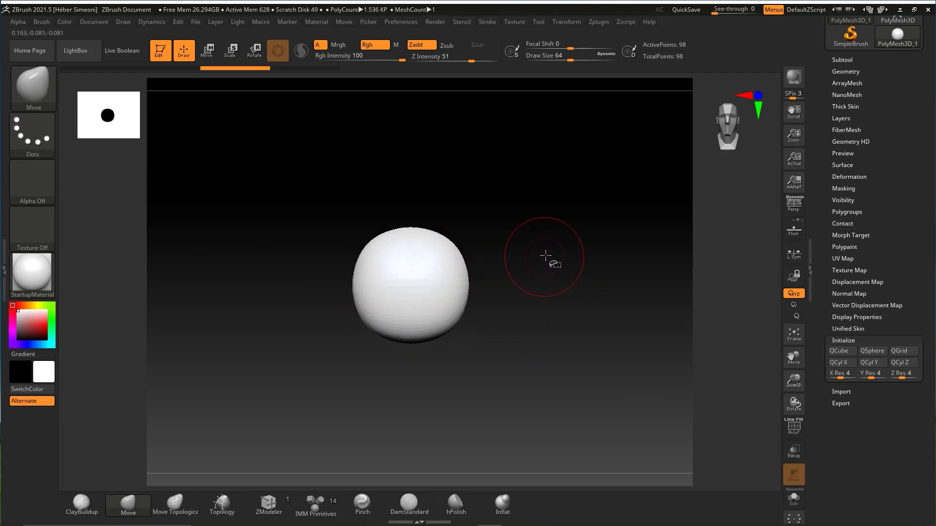
pyautogui.hotkey('ctrl', 'shift')
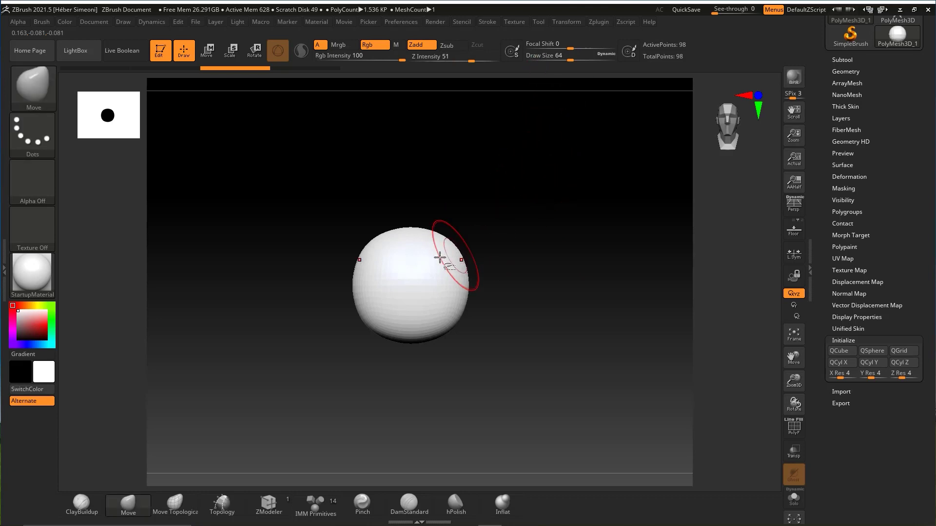
pyautogui.moveTo(556, 56); pyautogui.dragTo(557, 58)
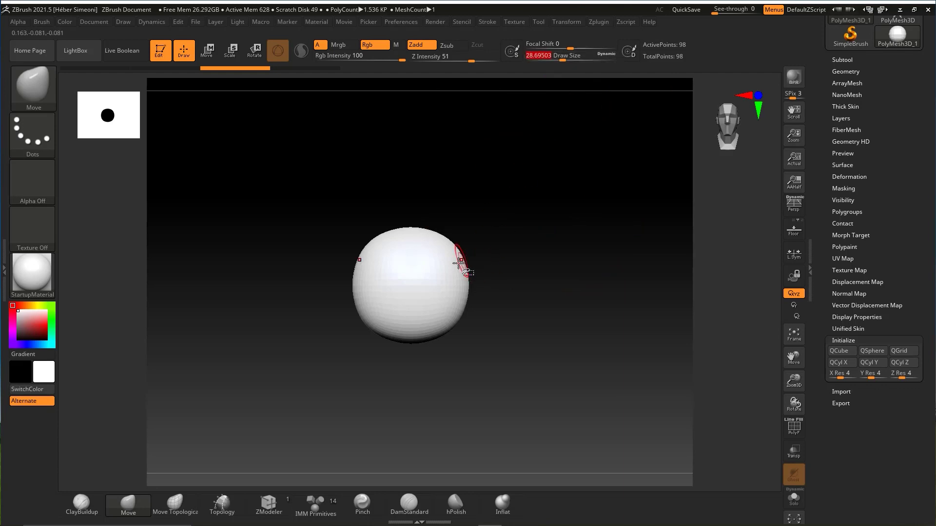
pyautogui.moveTo(460, 263); pyautogui.dragTo(487, 239)
pyautogui.hotkey('ctrl', 'z')
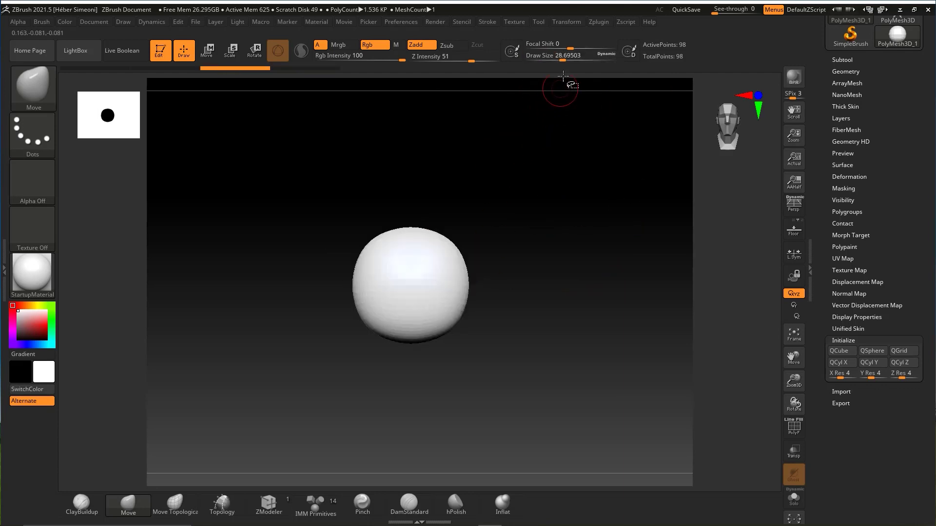
# Enlarge the Move brush Draw Size to about 172 and zoom out to the whole sphere.
pyautogui.moveTo(569, 60); pyautogui.dragTo(575, 60)
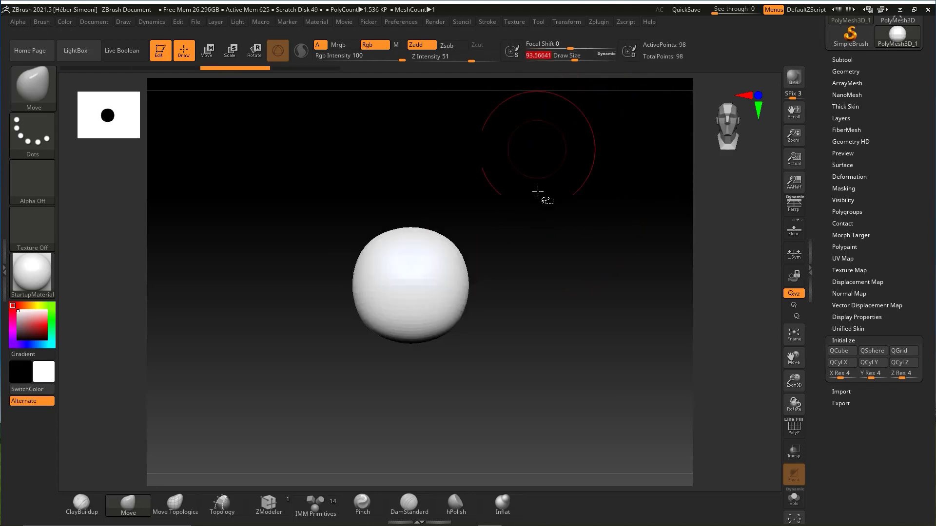
pyautogui.press('space')
pyautogui.press('space')
pyautogui.press('space')
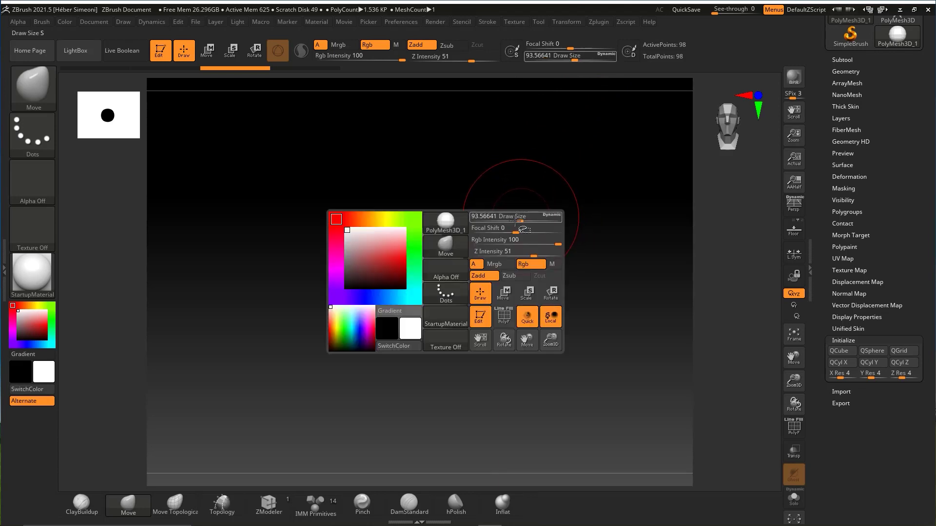
pyautogui.moveTo(492, 218); pyautogui.dragTo(524, 215)
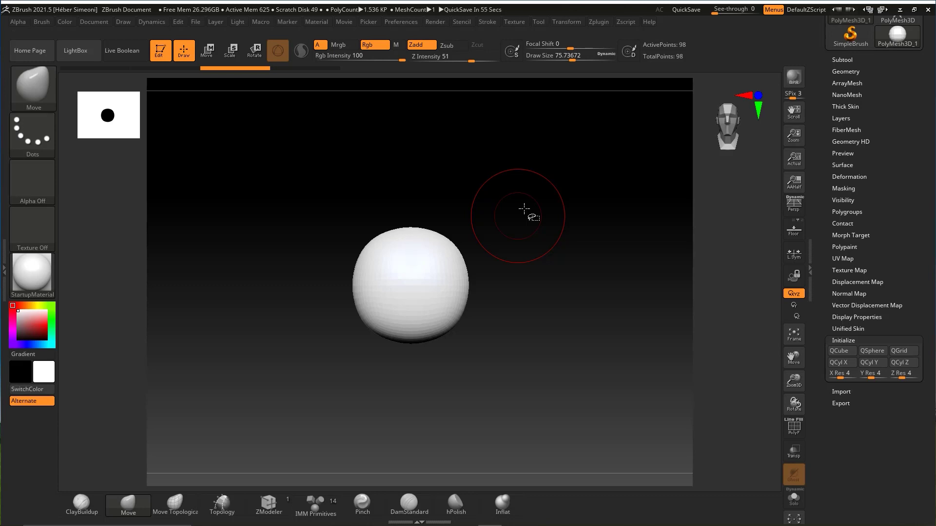
pyautogui.press('space')
pyautogui.moveTo(482, 180); pyautogui.dragTo(546, 210)
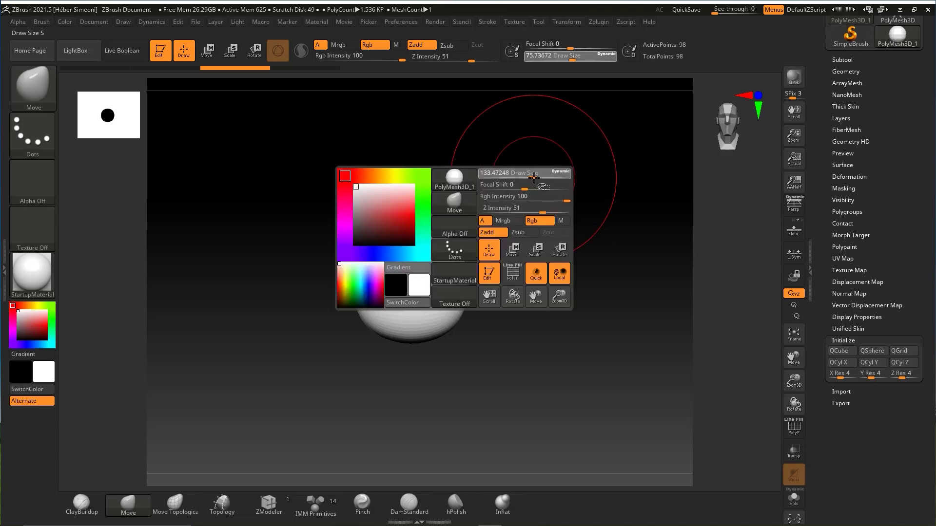
pyautogui.hotkey('ctrl', 'z')
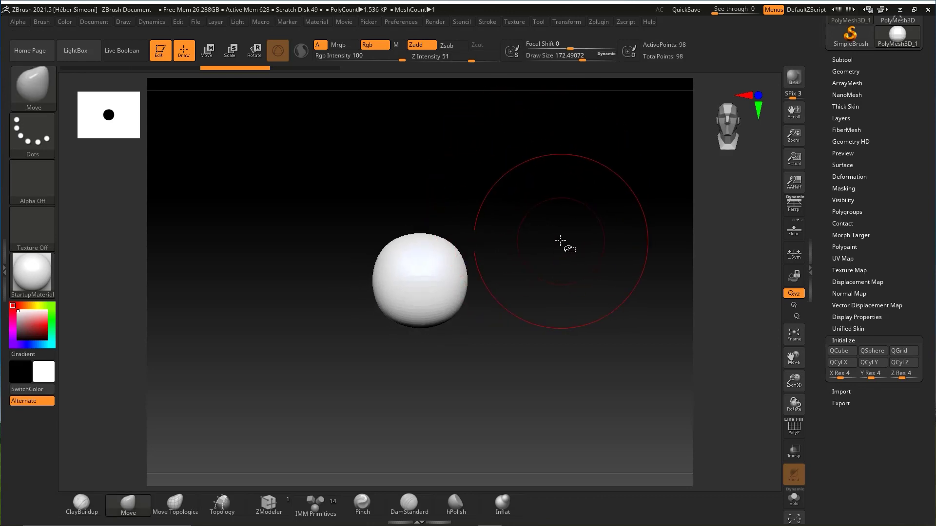
pyautogui.moveTo(522, 312); pyautogui.dragTo(716, 133)
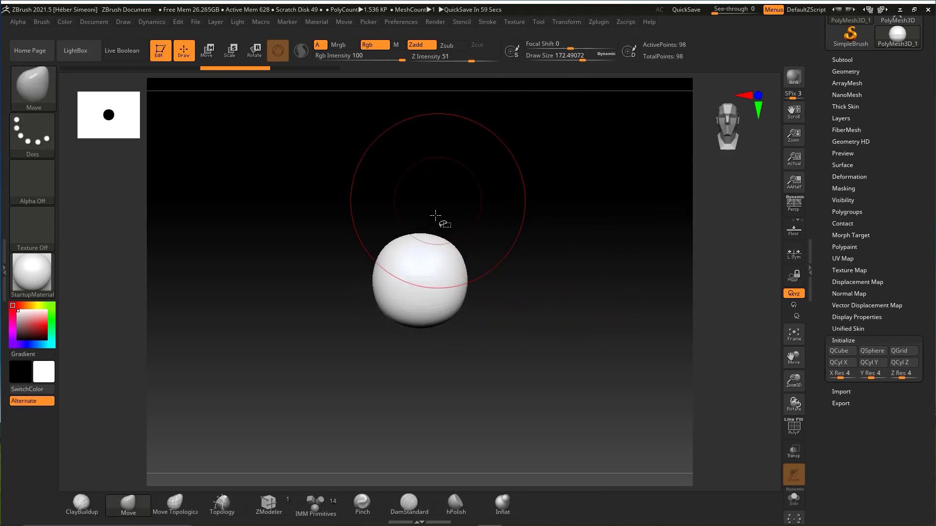
# Stretch the sphere into a tall egg, then at size 212 widen the base and pinch a neck.
pyautogui.moveTo(419, 236); pyautogui.dragTo(418, 175)
pyautogui.moveTo(417, 315); pyautogui.dragTo(428, 390)
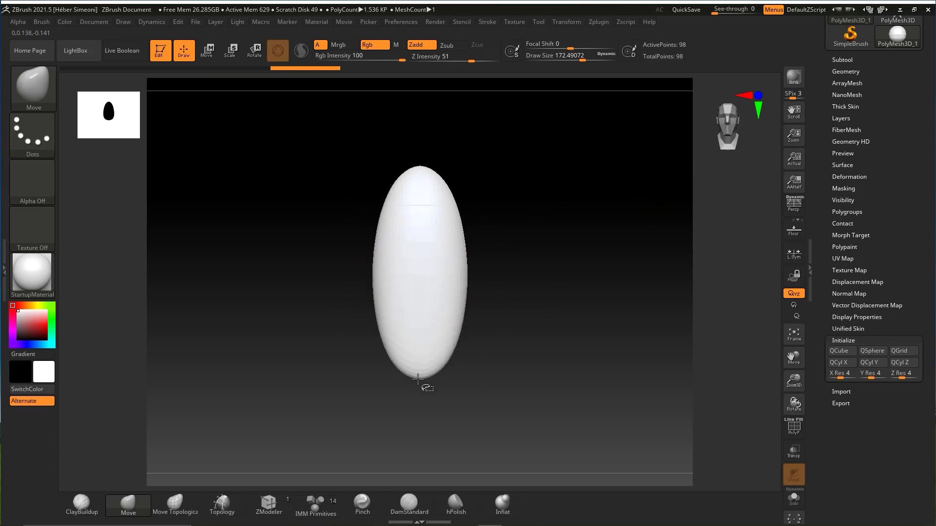
pyautogui.press('space')
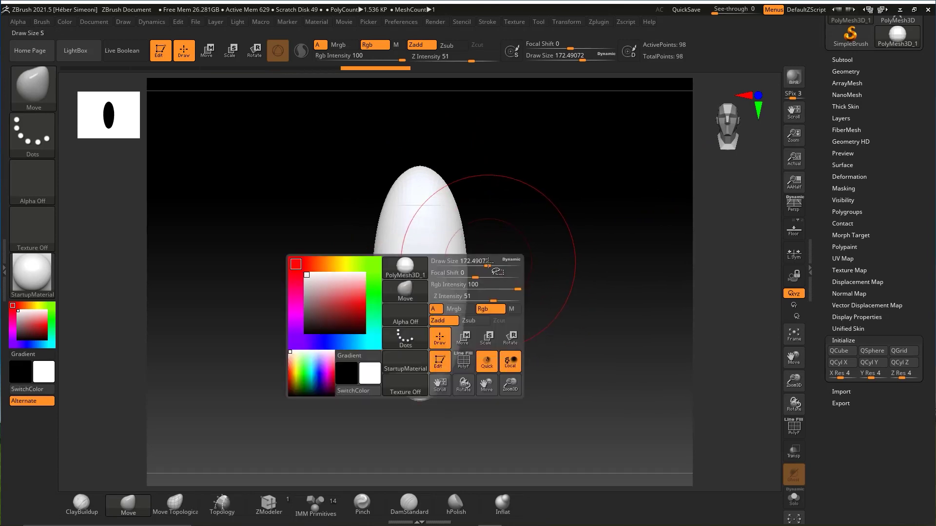
pyautogui.moveTo(468, 268); pyautogui.dragTo(493, 268)
pyautogui.moveTo(388, 355); pyautogui.dragTo(310, 375)
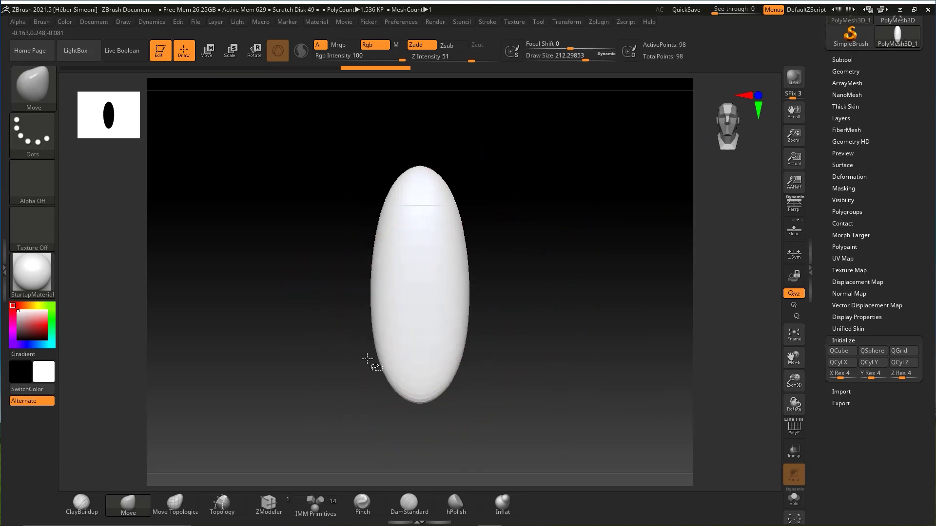
pyautogui.moveTo(362, 326)
pyautogui.mouseDown()
pyautogui.moveTo(387, 205)
pyautogui.moveTo(358, 197)
pyautogui.mouseUp()
pyautogui.moveTo(365, 272); pyautogui.dragTo(406, 261)
pyautogui.hotkey('ctrl', 'shift')
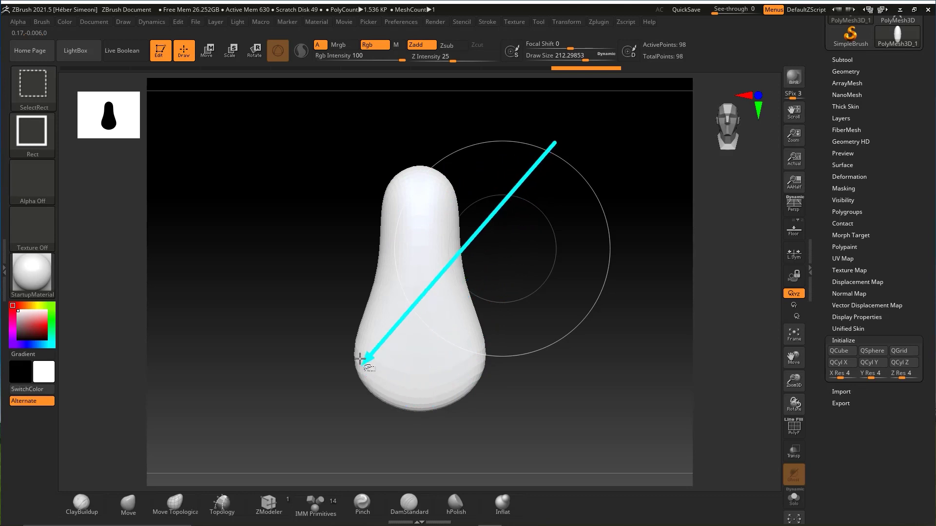
pyautogui.press('b')
pyautogui.press('m')
pyautogui.press('v')
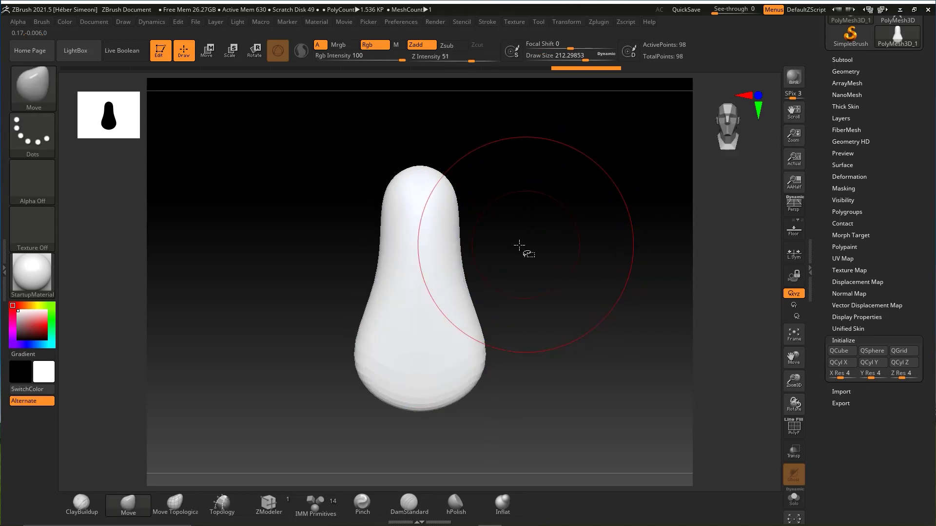
pyautogui.moveTo(527, 253)
pyautogui.mouseDown()
pyautogui.moveTo(574, 253)
pyautogui.moveTo(428, 199)
pyautogui.moveTo(459, 188)
pyautogui.moveTo(391, 234)
pyautogui.mouseUp()
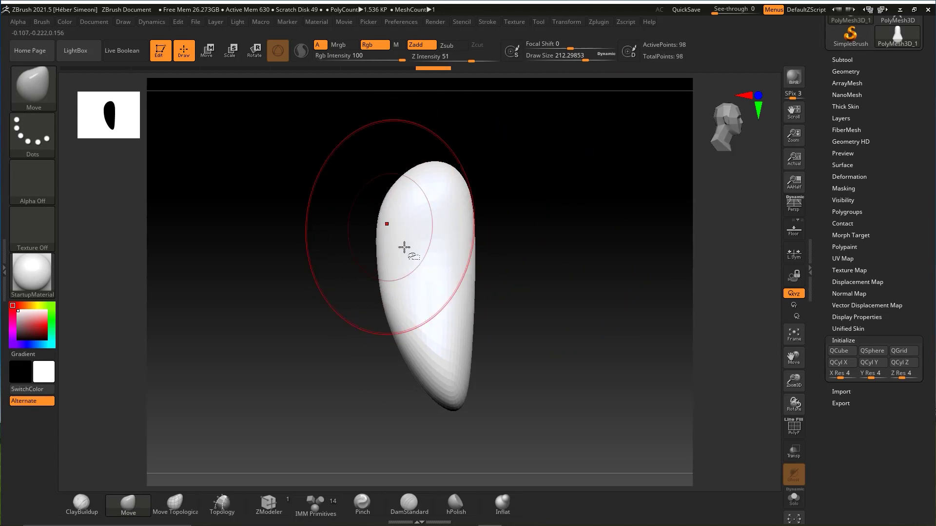
pyautogui.moveTo(397, 372); pyautogui.dragTo(363, 383)
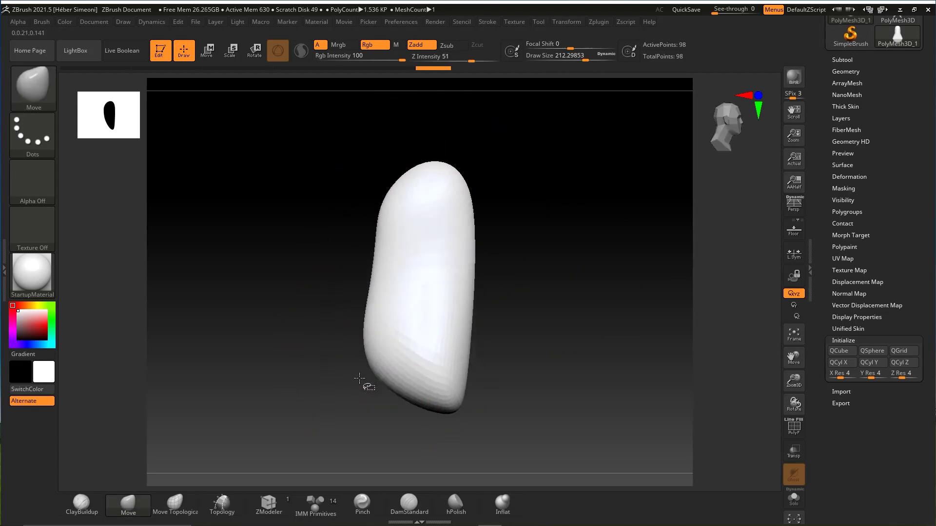
pyautogui.moveTo(468, 363); pyautogui.dragTo(507, 366)
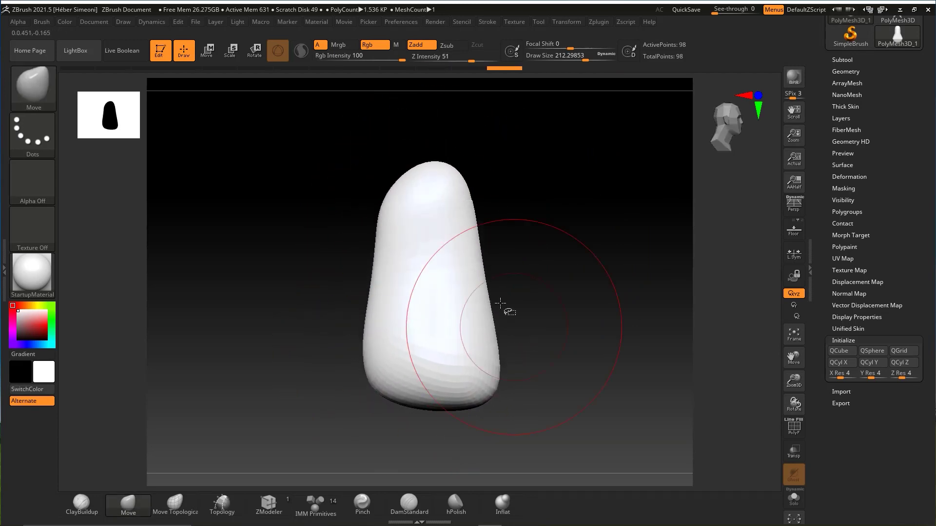
pyautogui.moveTo(384, 268); pyautogui.dragTo(398, 271)
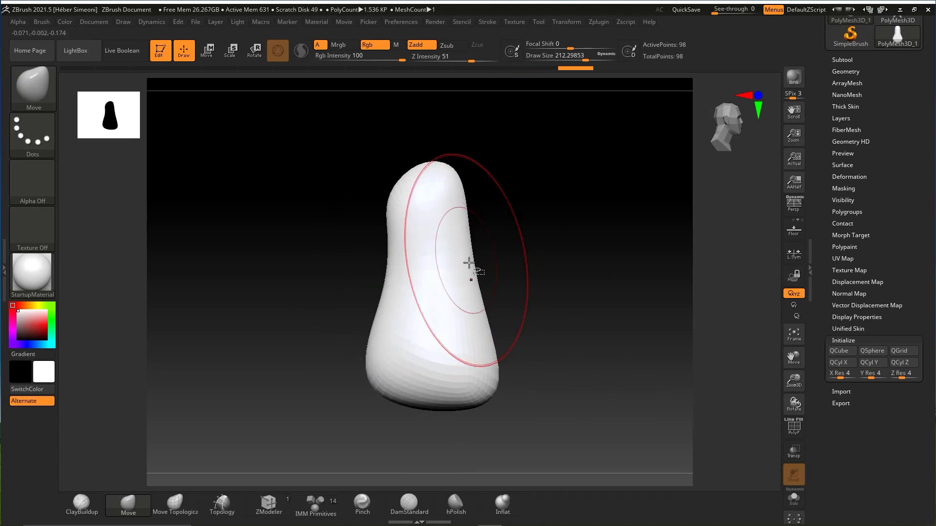
pyautogui.moveTo(553, 268)
pyautogui.mouseDown()
pyautogui.moveTo(536, 274)
pyautogui.moveTo(537, 355)
pyautogui.moveTo(541, 278)
pyautogui.moveTo(546, 297)
pyautogui.moveTo(530, 322)
pyautogui.mouseUp()
pyautogui.press('space')
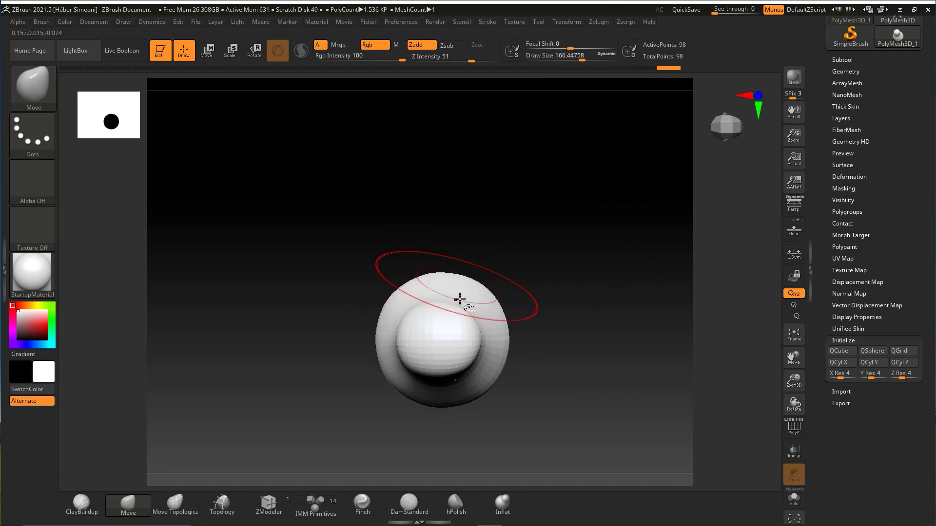
pyautogui.press('space')
pyautogui.moveTo(507, 270)
pyautogui.mouseDown()
pyautogui.moveTo(522, 269)
pyautogui.moveTo(505, 268)
pyautogui.moveTo(529, 202)
pyautogui.moveTo(418, 184)
pyautogui.mouseUp()
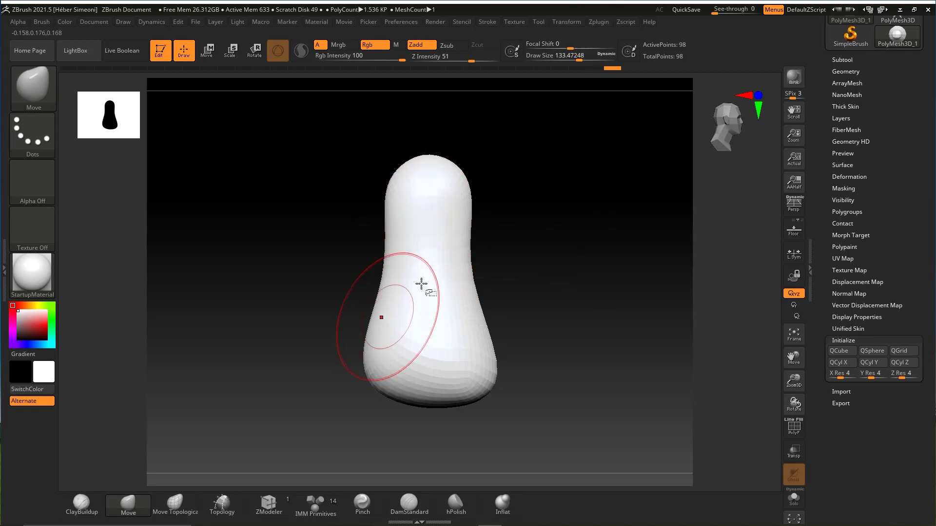
pyautogui.moveTo(507, 280)
pyautogui.mouseDown()
pyautogui.moveTo(568, 272)
pyautogui.moveTo(495, 371)
pyautogui.mouseUp()
pyautogui.moveTo(529, 278); pyautogui.dragTo(606, 243)
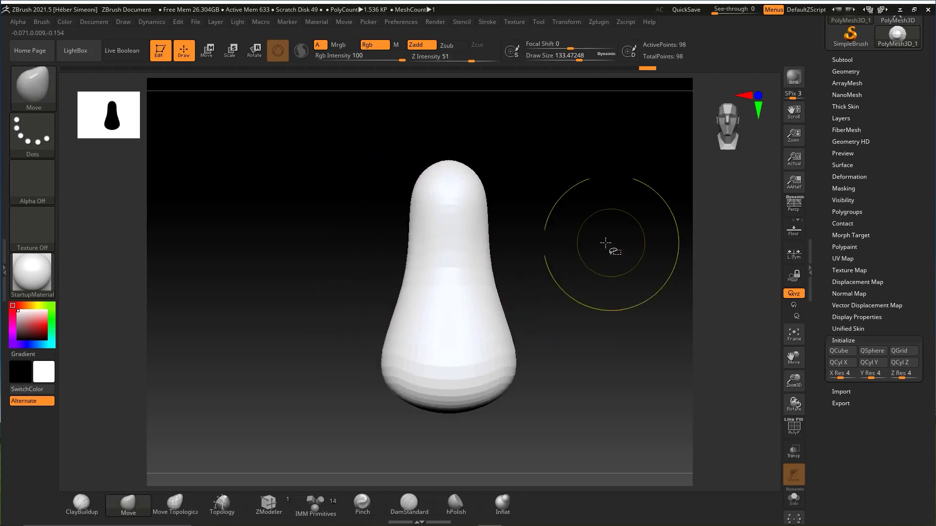
pyautogui.hotkey('ctrl', 'shift')
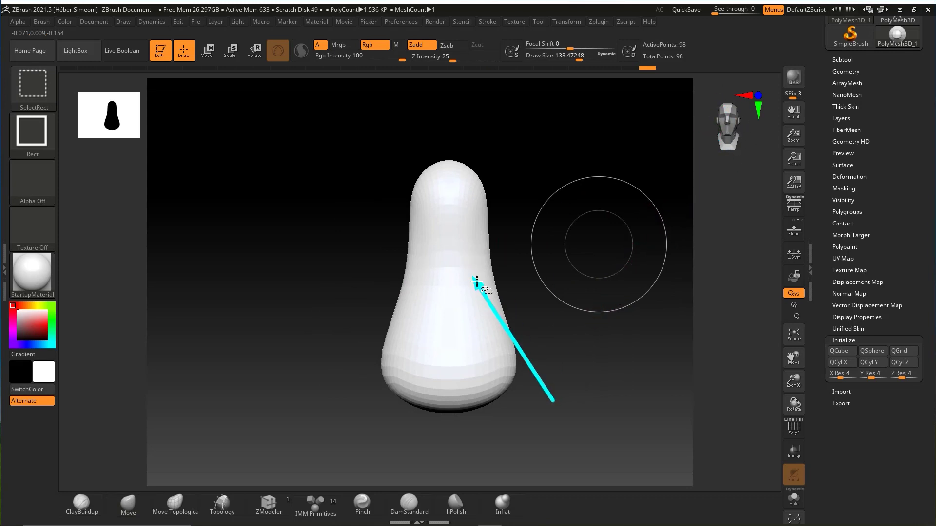
pyautogui.moveTo(689, 224)
pyautogui.mouseDown()
pyautogui.moveTo(543, 275)
pyautogui.moveTo(560, 259)
pyautogui.moveTo(602, 253)
pyautogui.mouseUp()
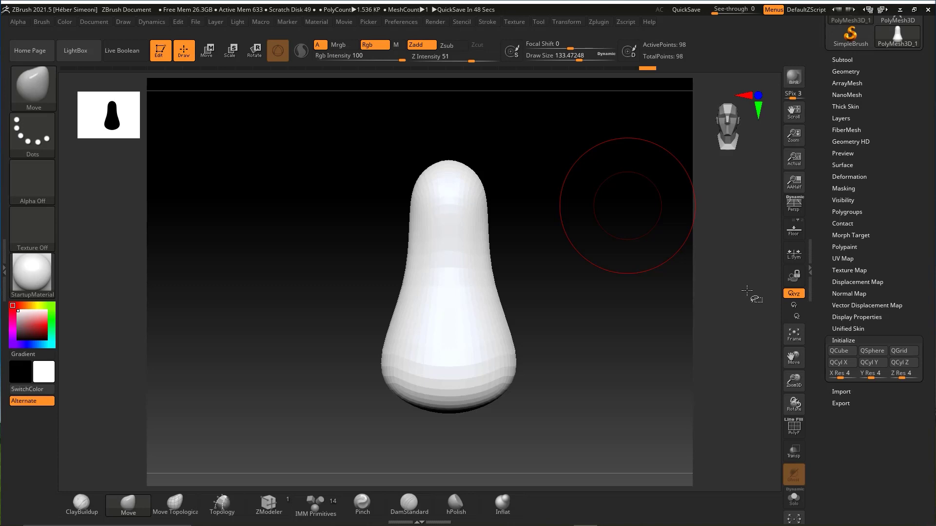
# Undo the last four Move brush edits to restore a broader, rounded head.
pyautogui.hotkey('ctrl', 'z')
pyautogui.hotkey('ctrl', 'z')
pyautogui.hotkey('ctrl', 'z')
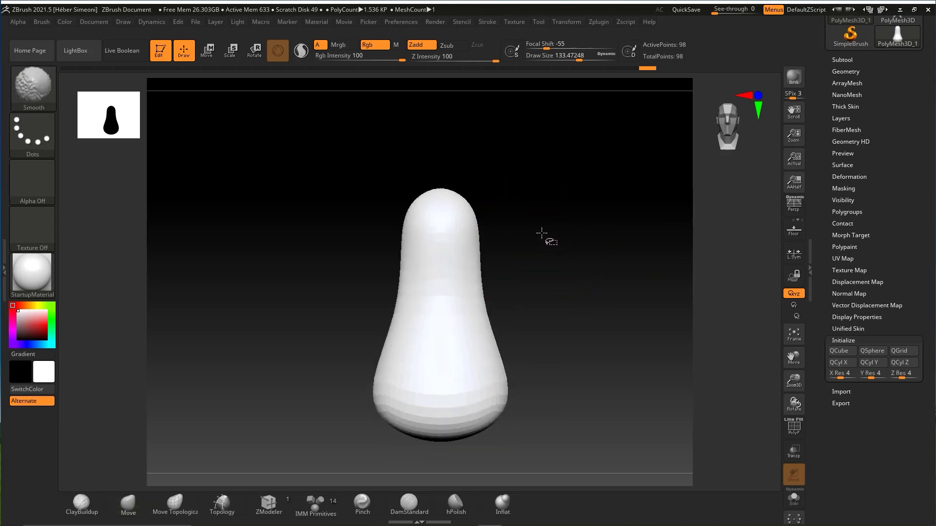
pyautogui.hotkey('ctrl', 'z')
pyautogui.hotkey('ctrl', 'z')
pyautogui.hotkey('ctrl', 'z')
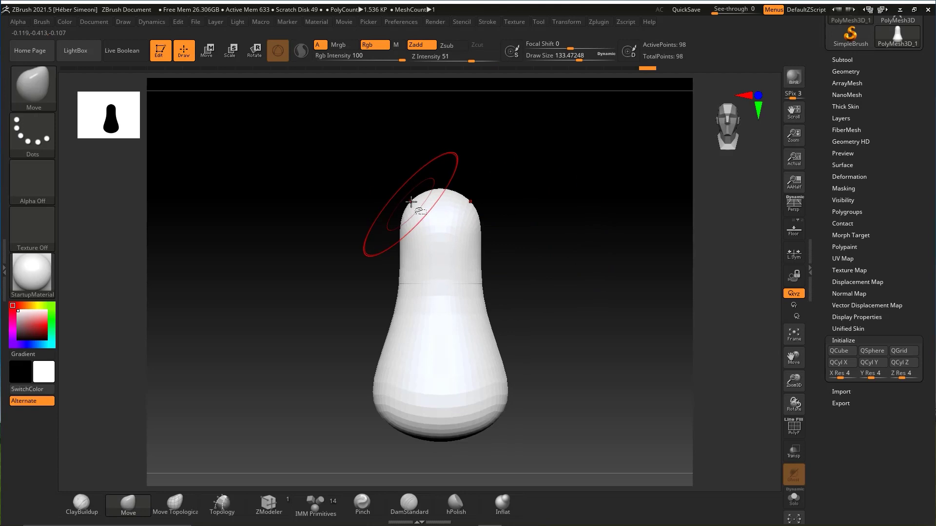
pyautogui.hotkey('ctrl', 'z')
pyautogui.hotkey('ctrl', 'z')
pyautogui.hotkey('ctrl', 'z')
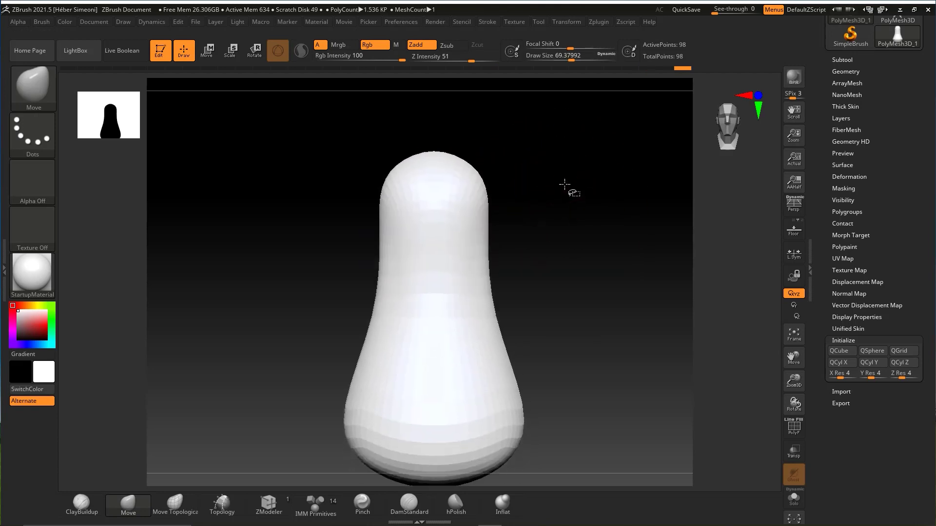
pyautogui.hotkey('ctrl', 'z')
pyautogui.hotkey('ctrl', 'shift')
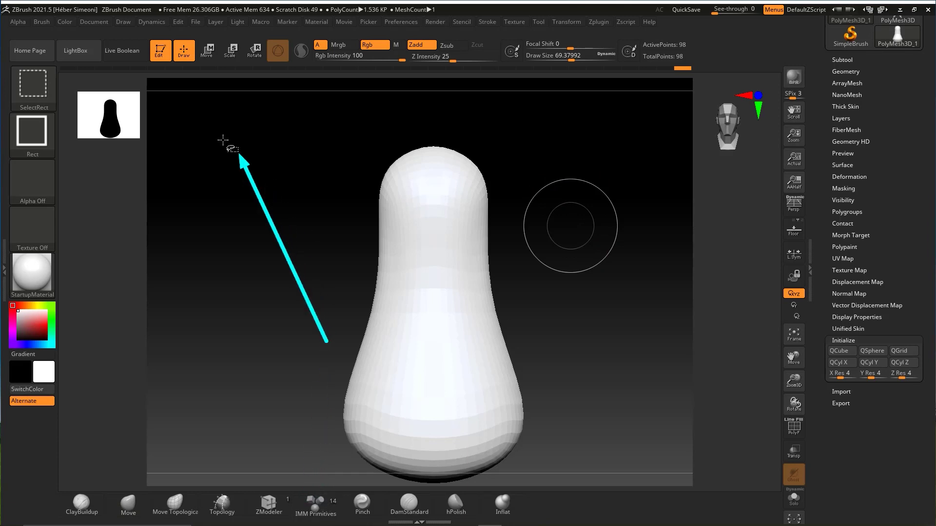
# Choose the IMM Primitives brush from the I-filtered list with PolySphere as the insert part.
pyautogui.click(41, 85)
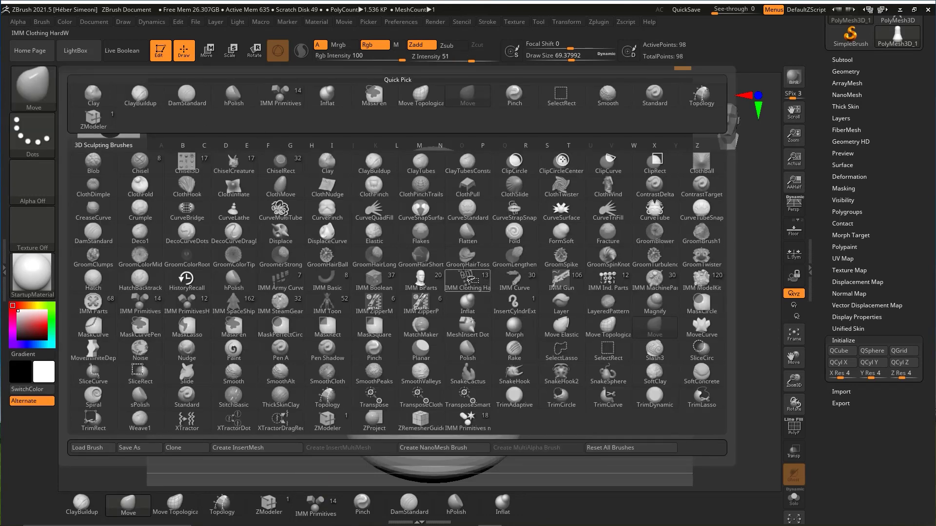
pyautogui.press('i')
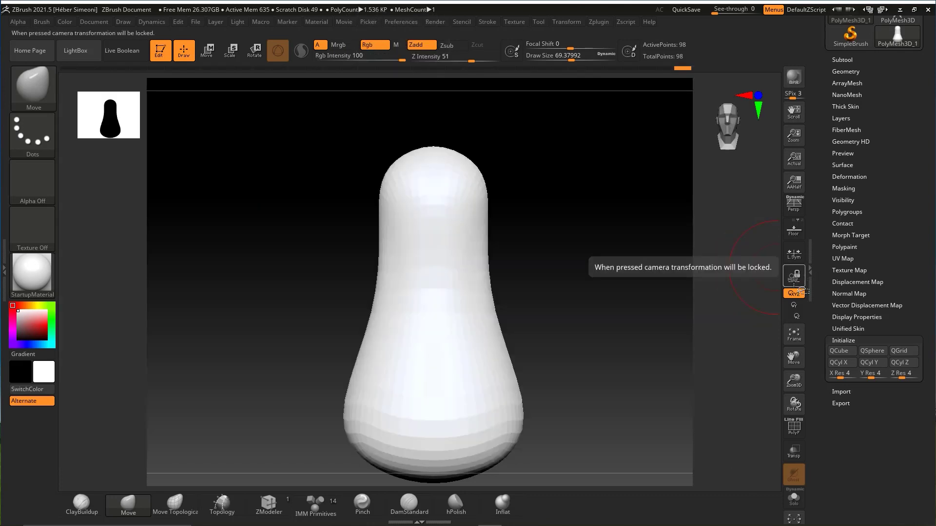
pyautogui.click(312, 508)
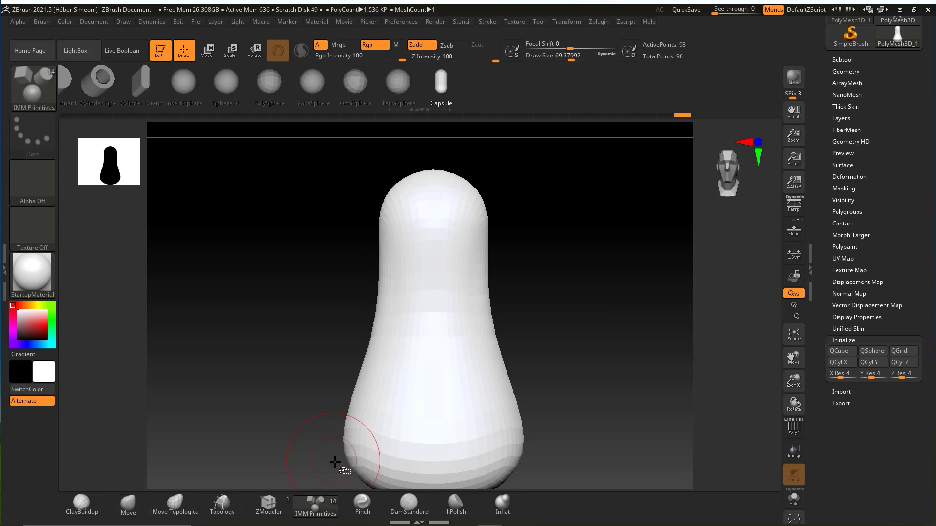
pyautogui.hotkey('ctrl', 'shift')
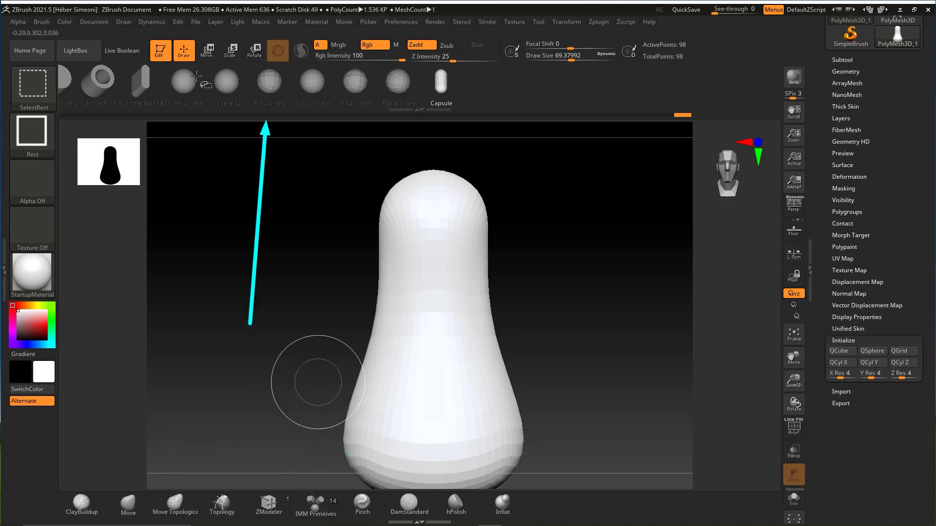
pyautogui.click(256, 89)
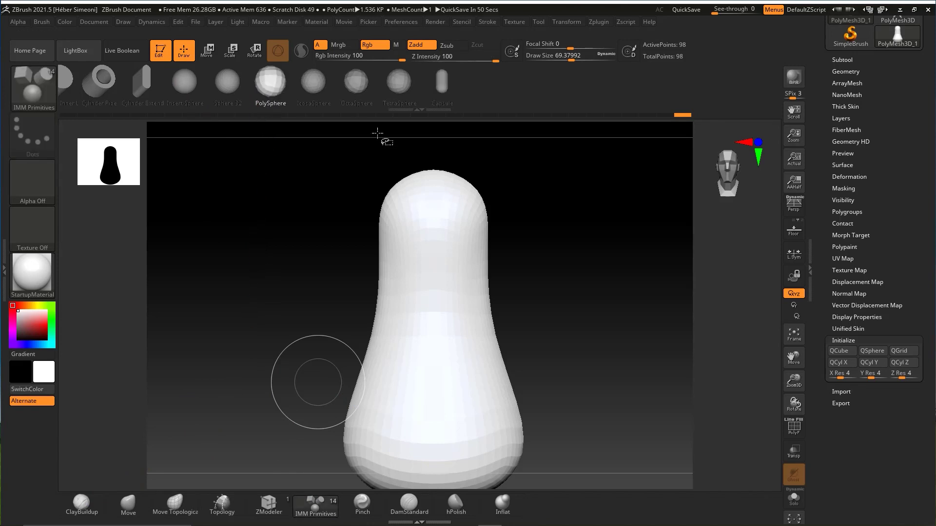
# Viewing from above, drag an X-symmetric pair of PolySpheres onto the top of the head.
pyautogui.moveTo(537, 214); pyautogui.dragTo(545, 314)
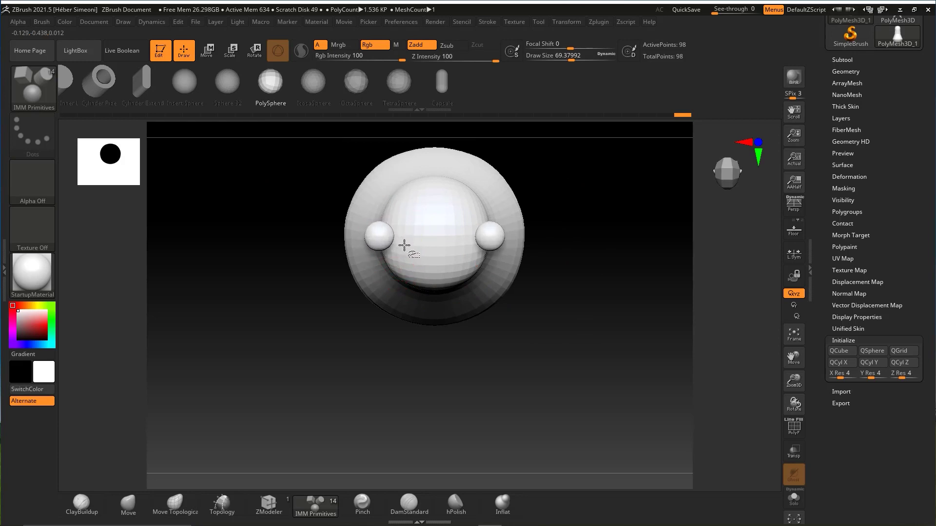
pyautogui.moveTo(557, 330)
pyautogui.mouseDown()
pyautogui.moveTo(553, 262)
pyautogui.moveTo(595, 285)
pyautogui.moveTo(583, 265)
pyautogui.mouseUp()
pyautogui.press('space')
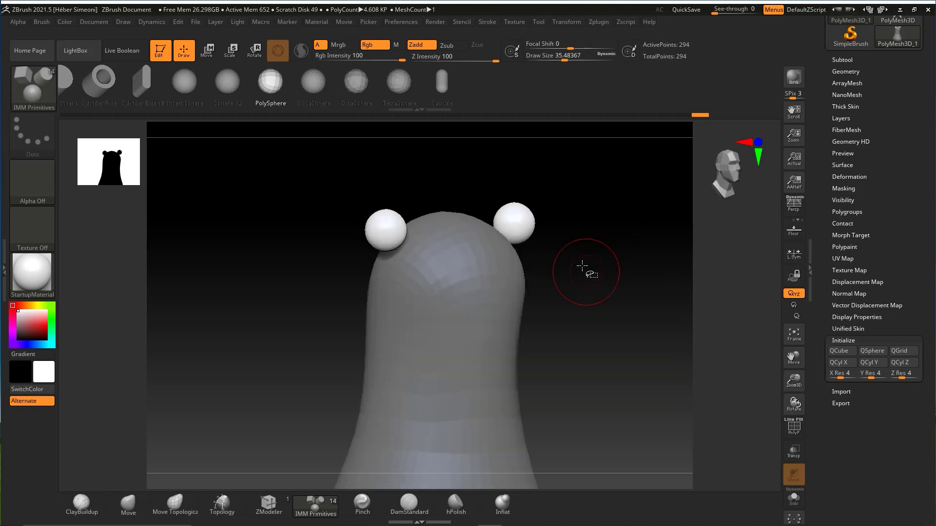
pyautogui.hotkey('ctrl', 'shift')
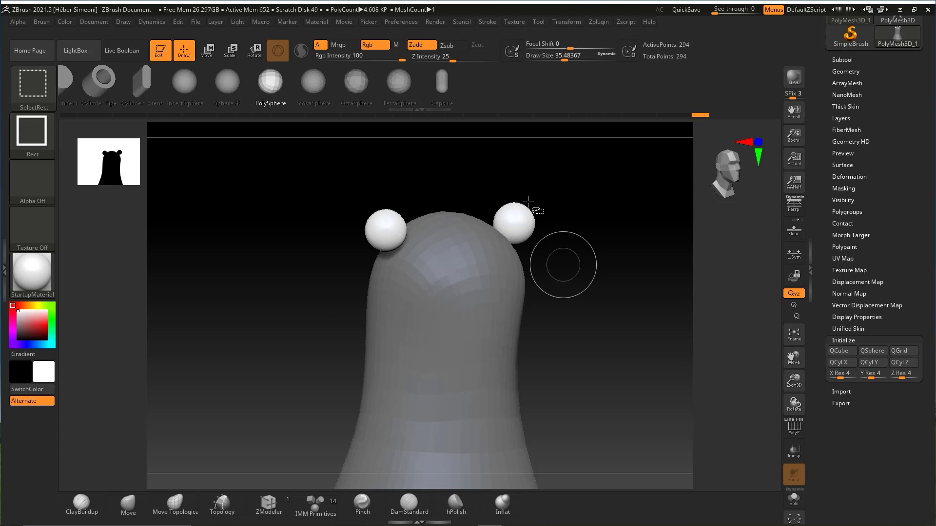
# Realign the Transpose gizmo to the view and flatten the ear spheres into ovals.
pyautogui.press('w')
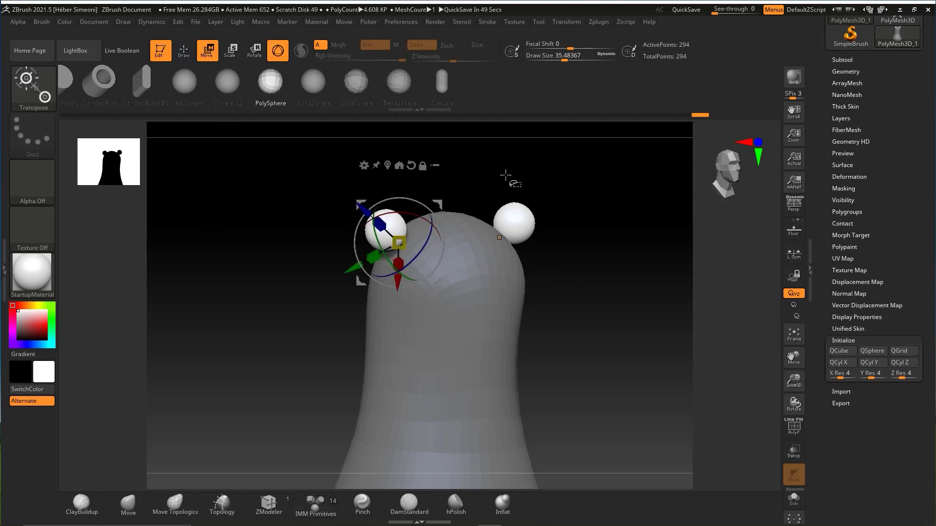
pyautogui.keyDown('shift'); pyautogui.moveTo(505, 175); pyautogui.dragTo(513, 188); pyautogui.keyUp('shift')
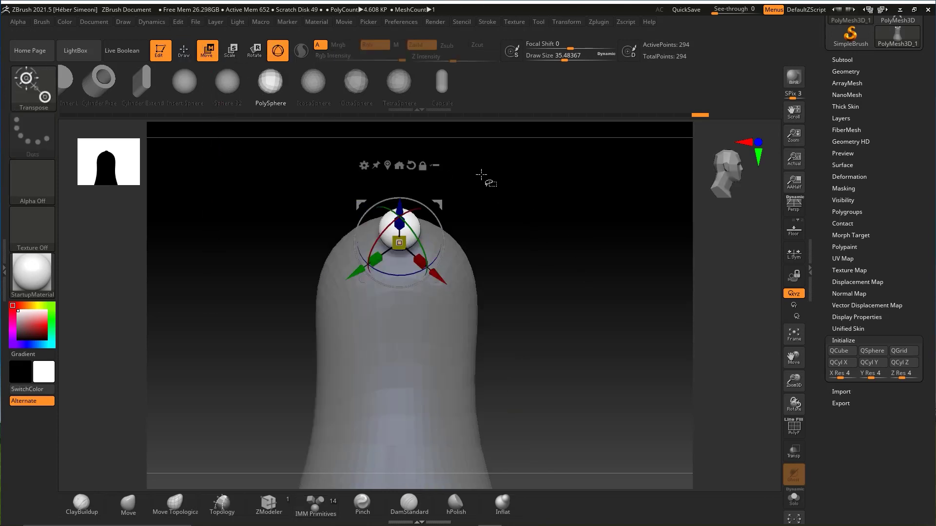
pyautogui.hotkey('ctrl', 'shift')
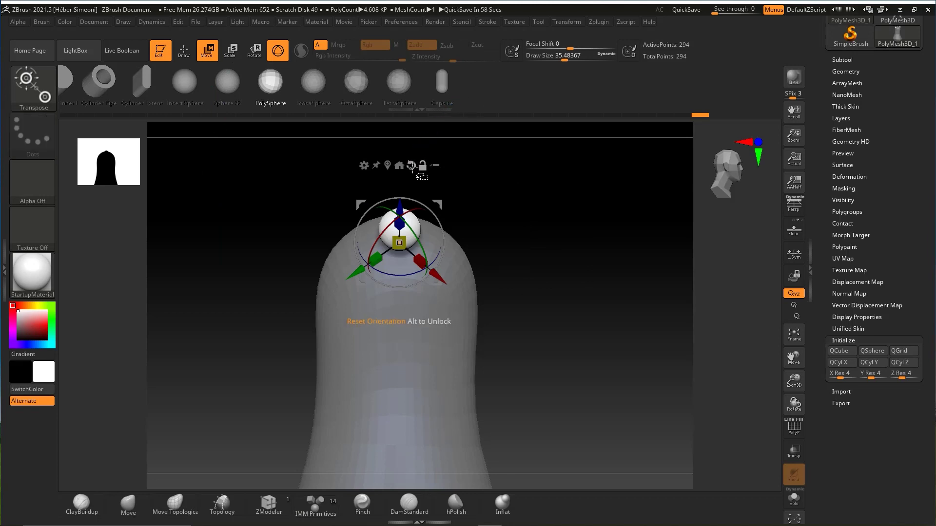
pyautogui.click(411, 166)
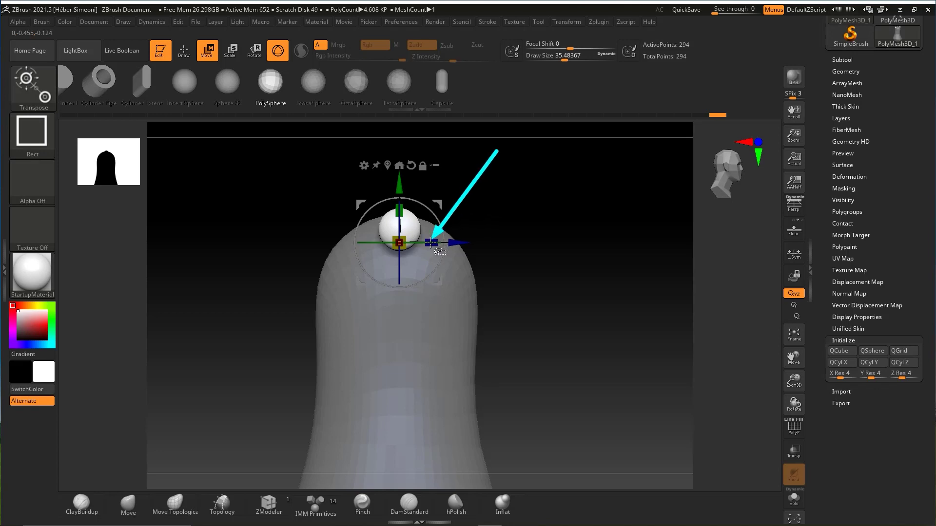
pyautogui.moveTo(431, 242); pyautogui.dragTo(417, 242)
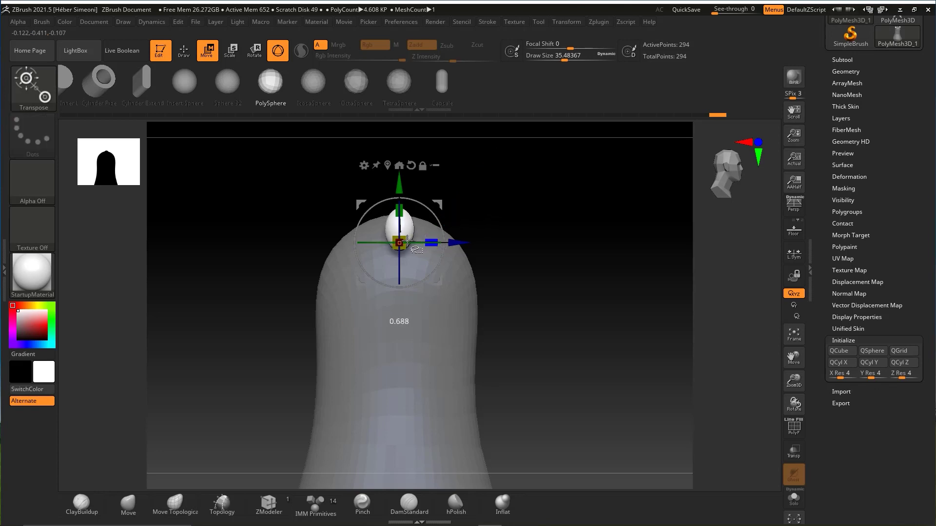
# Move the two ears inward toward the centre of the head.
pyautogui.moveTo(564, 250); pyautogui.dragTo(492, 218)
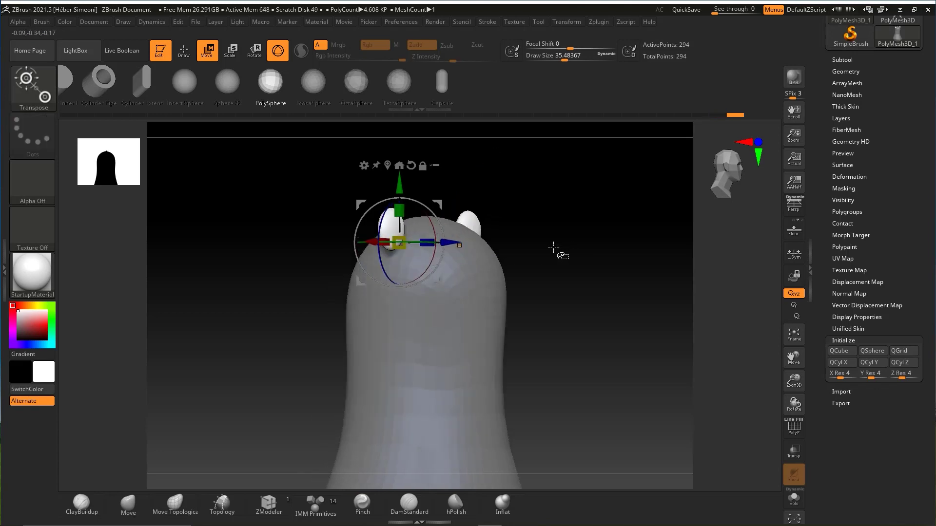
pyautogui.hotkey('ctrl', 'shift')
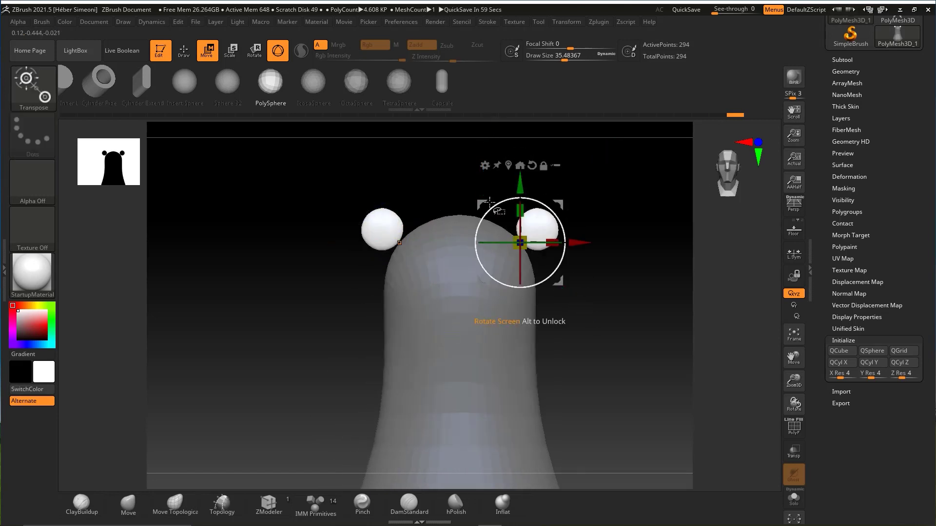
pyautogui.moveTo(578, 242); pyautogui.dragTo(548, 246)
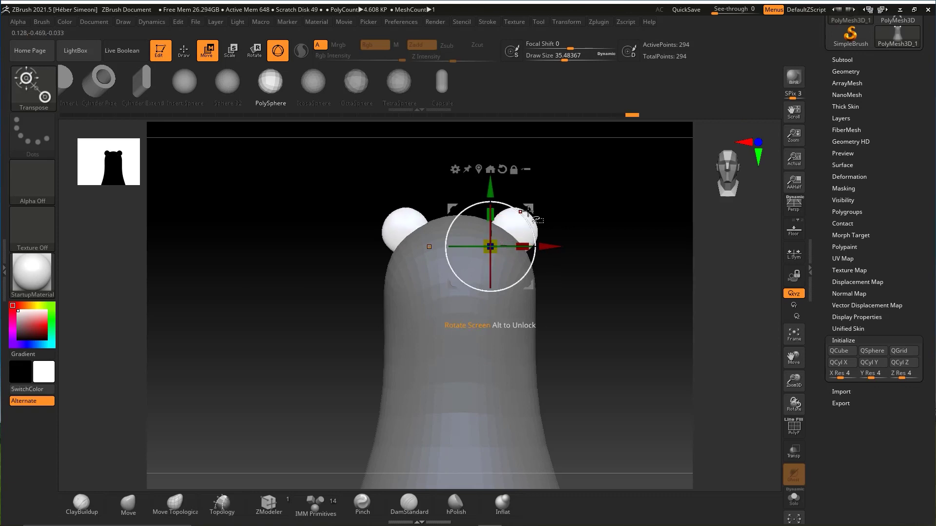
pyautogui.moveTo(491, 246); pyautogui.dragTo(482, 245)
pyautogui.press('q')
pyautogui.moveTo(602, 271)
pyautogui.mouseDown()
pyautogui.moveTo(600, 244)
pyautogui.moveTo(622, 259)
pyautogui.mouseUp()
# Bend the two ears into thin curved crescents with the Move brush and recentre the front view.
pyautogui.click(128, 507)
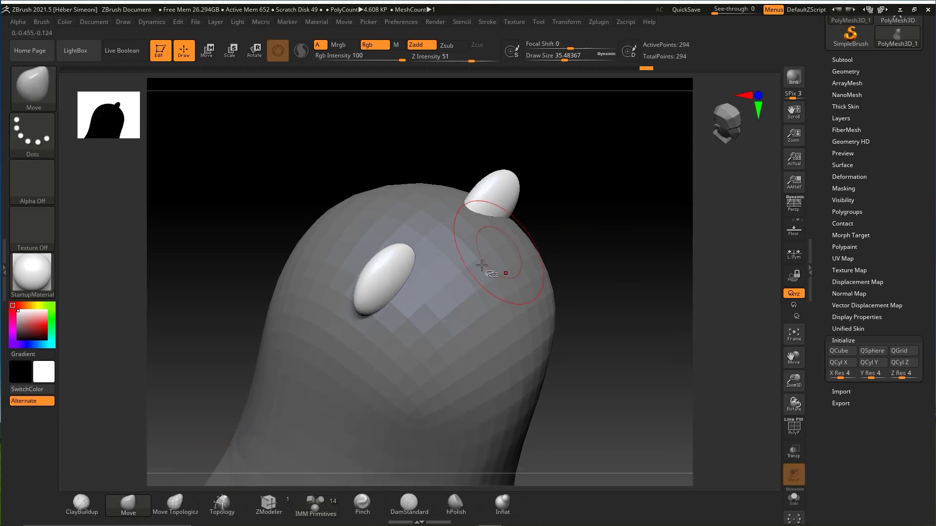
pyautogui.moveTo(560, 203); pyautogui.dragTo(545, 217)
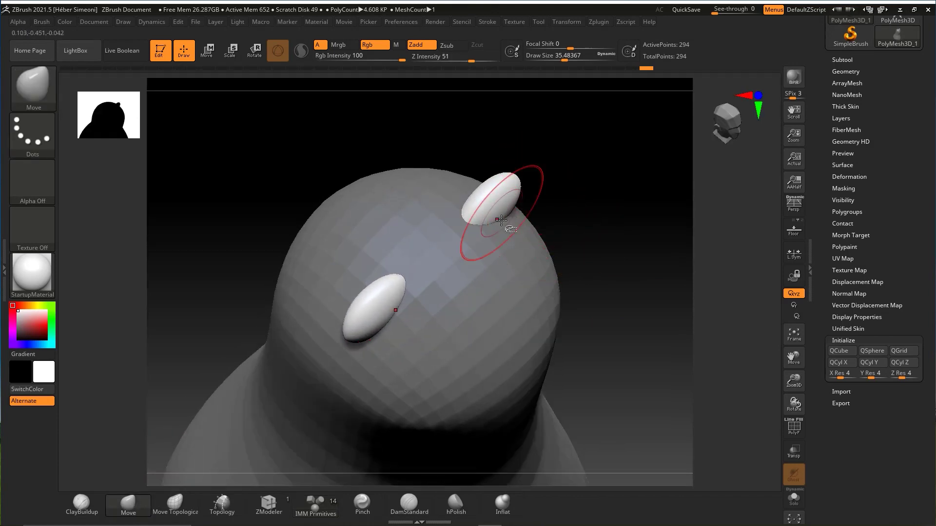
pyautogui.hotkey('ctrl', 'shift')
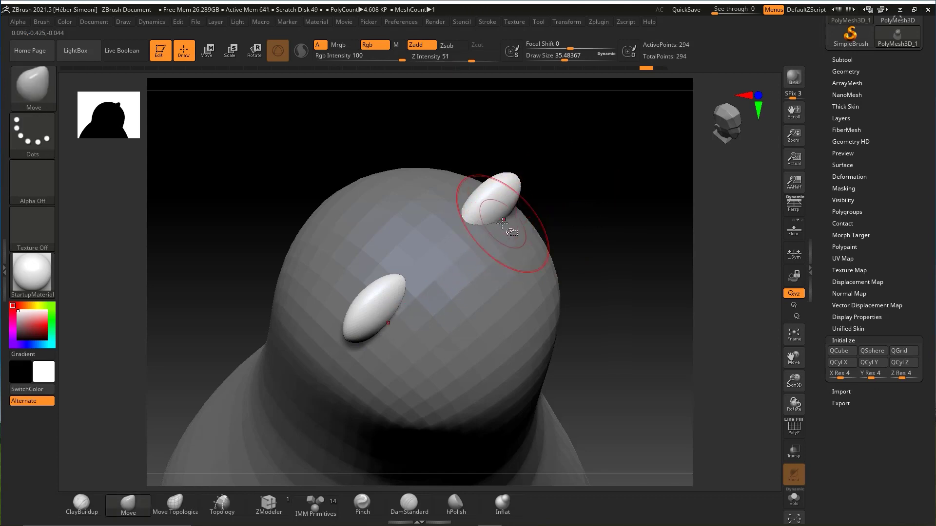
pyautogui.moveTo(505, 200)
pyautogui.mouseDown()
pyautogui.moveTo(475, 208)
pyautogui.moveTo(471, 191)
pyautogui.mouseUp()
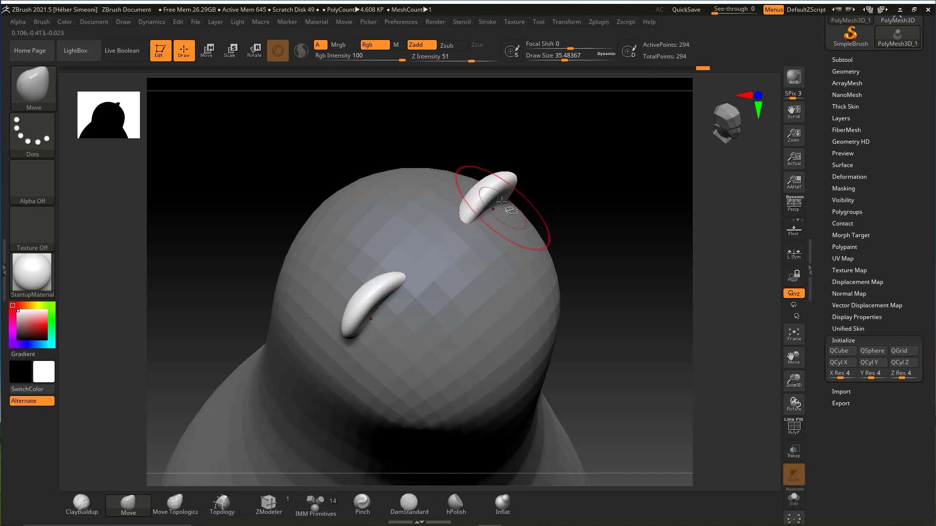
pyautogui.moveTo(548, 183); pyautogui.dragTo(560, 209)
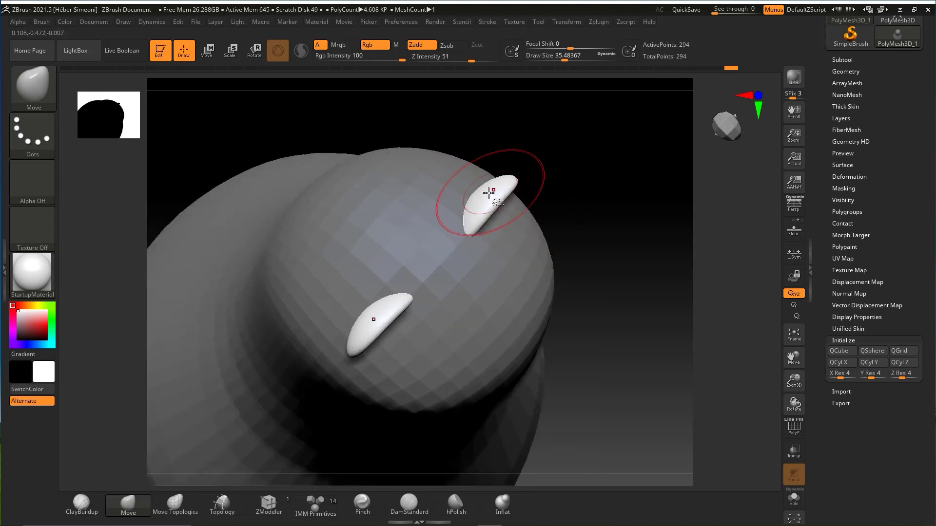
pyautogui.moveTo(501, 157); pyautogui.dragTo(460, 198)
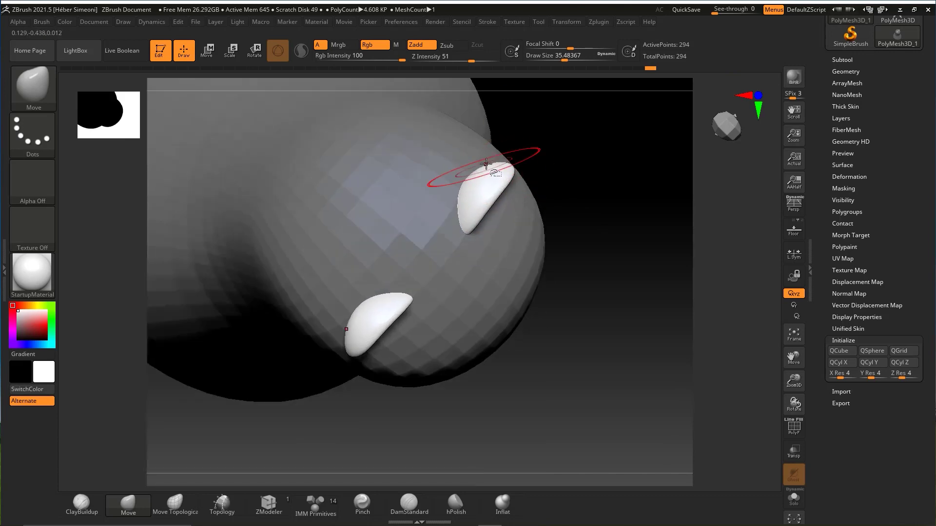
pyautogui.moveTo(486, 164)
pyautogui.mouseDown()
pyautogui.moveTo(581, 194)
pyautogui.moveTo(572, 192)
pyautogui.moveTo(598, 152)
pyautogui.moveTo(591, 262)
pyautogui.moveTo(578, 221)
pyautogui.moveTo(612, 231)
pyautogui.moveTo(627, 215)
pyautogui.moveTo(591, 253)
pyautogui.moveTo(581, 245)
pyautogui.mouseUp()
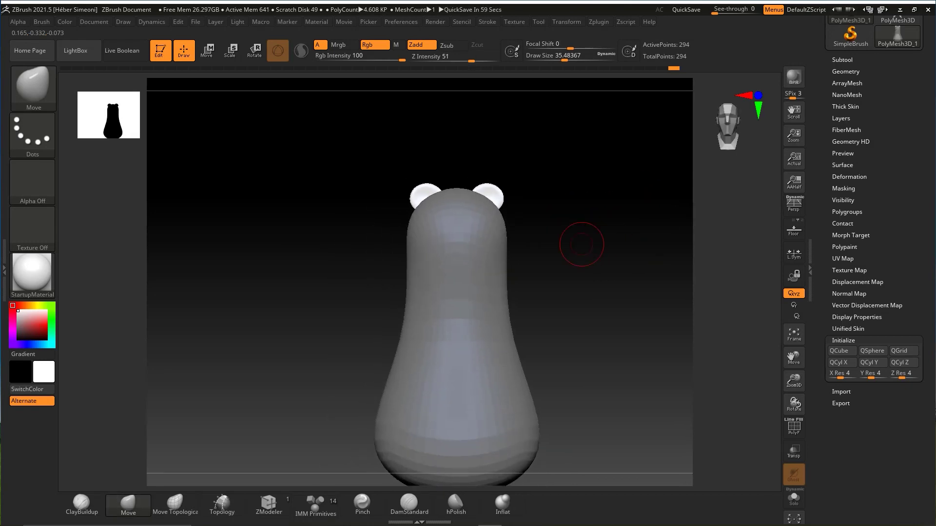
pyautogui.keyDown('alt'); pyautogui.moveTo(614, 267); pyautogui.dragTo(564, 256); pyautogui.keyUp('alt')
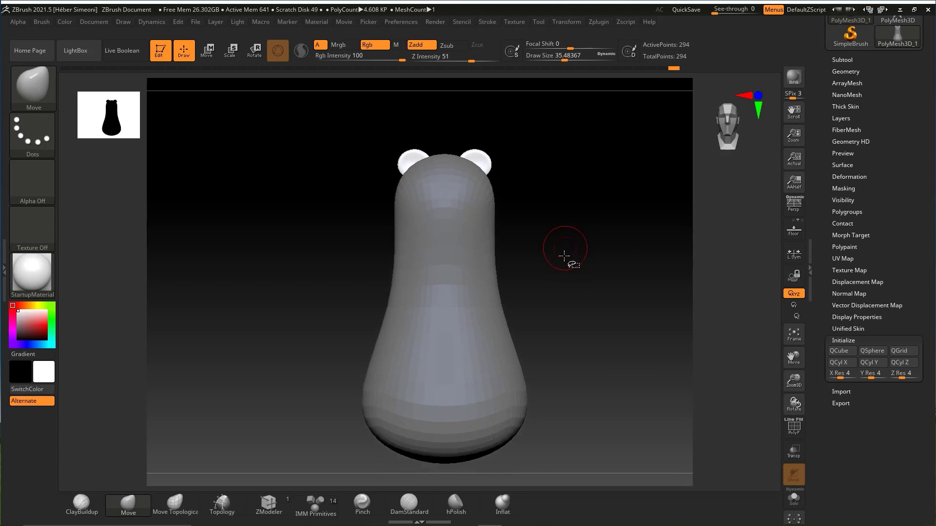
# Insert a PolySphere with IMM Primitives onto the middle of the bear's face.
pyautogui.click(315, 508)
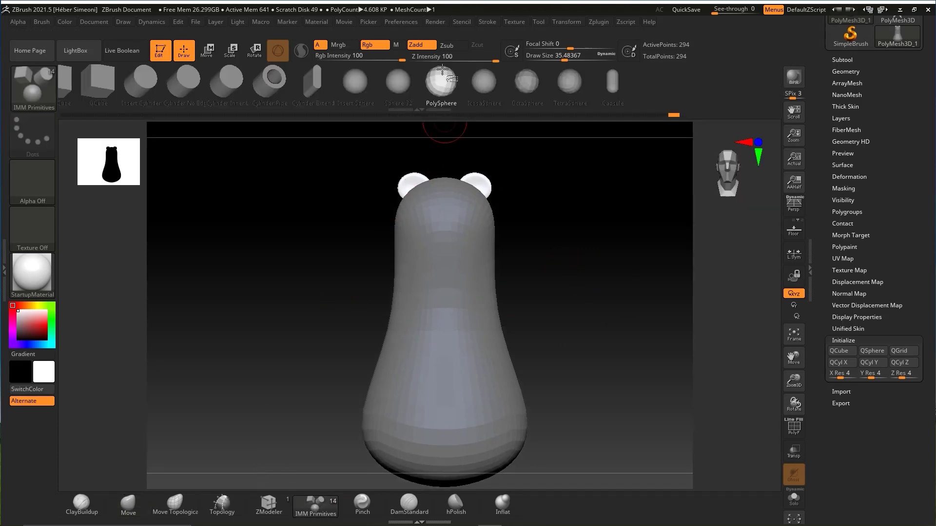
pyautogui.keyDown('alt'); pyautogui.moveTo(559, 246); pyautogui.dragTo(507, 268); pyautogui.keyUp('alt')
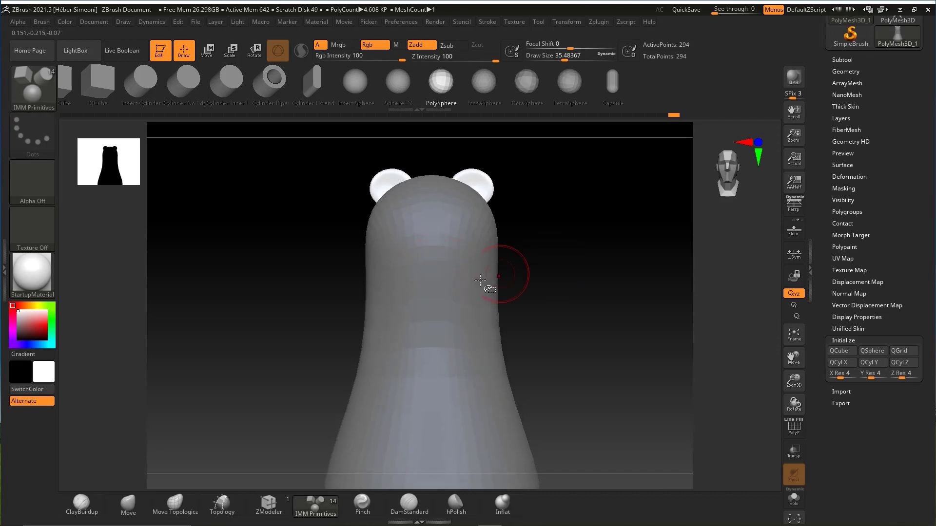
pyautogui.hotkey('ctrl', 'shift')
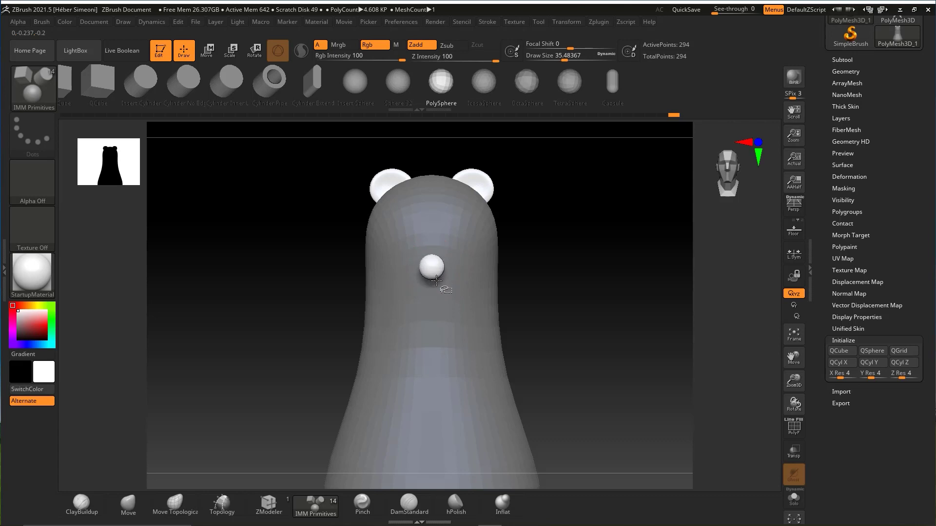
pyautogui.moveTo(438, 295); pyautogui.dragTo(495, 293)
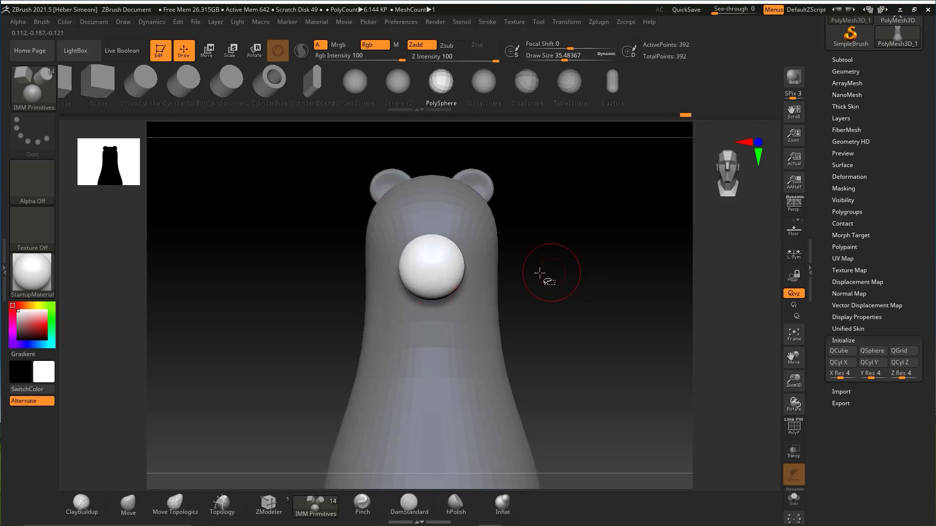
# Push the sphere back into the face and stretch it taller into an oval muzzle.
pyautogui.keyDown('shift'); pyautogui.moveTo(540, 273); pyautogui.dragTo(568, 268); pyautogui.keyUp('shift')
pyautogui.press('w')
pyautogui.moveTo(481, 263); pyautogui.dragTo(435, 262)
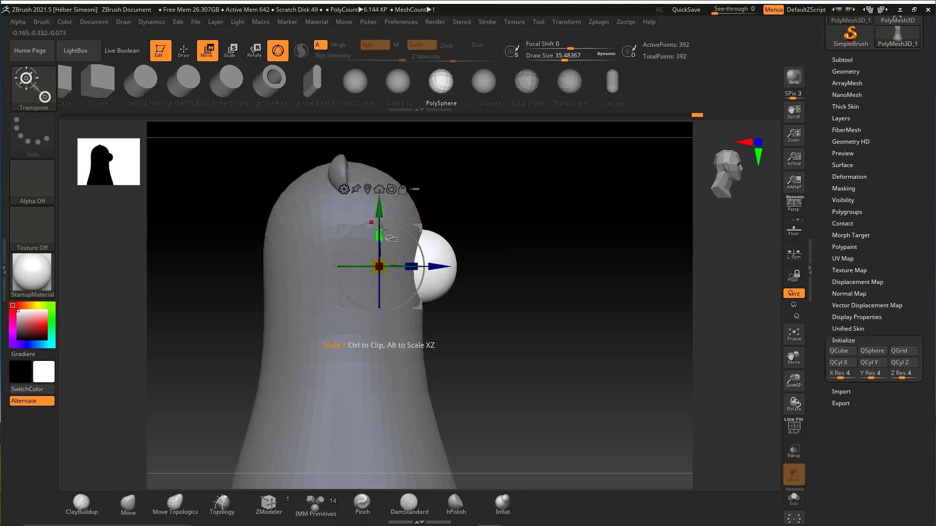
pyautogui.moveTo(379, 235)
pyautogui.mouseDown()
pyautogui.moveTo(381, 213)
pyautogui.moveTo(378, 242)
pyautogui.moveTo(383, 225)
pyautogui.moveTo(413, 254)
pyautogui.moveTo(415, 238)
pyautogui.mouseUp()
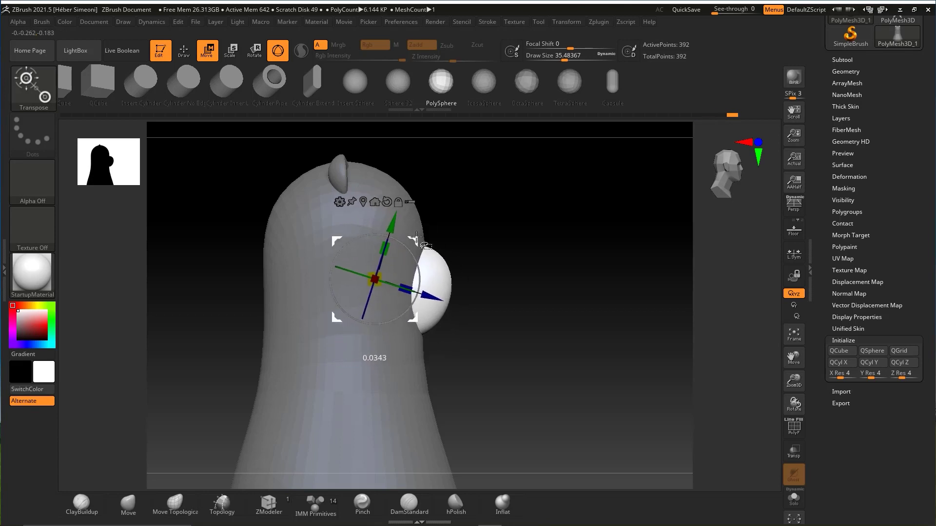
pyautogui.keyDown('shift'); pyautogui.moveTo(522, 255); pyautogui.dragTo(514, 247); pyautogui.keyUp('shift')
pyautogui.press('q')
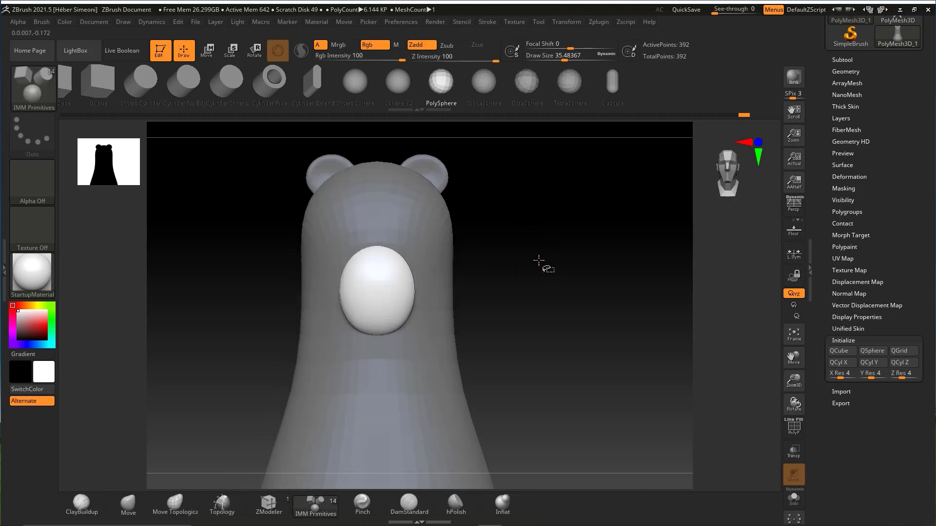
pyautogui.keyDown('ctrl'); pyautogui.moveTo(530, 251); pyautogui.dragTo(550, 246, button='right'); pyautogui.keyUp('ctrl')
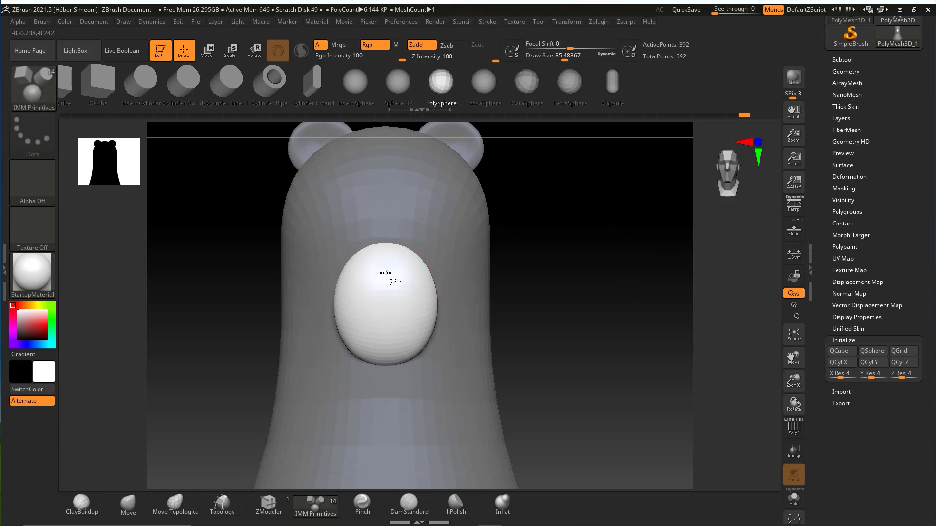
# Insert a small sphere on the muzzle and sink it partly into the surface.
pyautogui.moveTo(387, 279); pyautogui.dragTo(395, 287)
pyautogui.moveTo(599, 275); pyautogui.dragTo(575, 257)
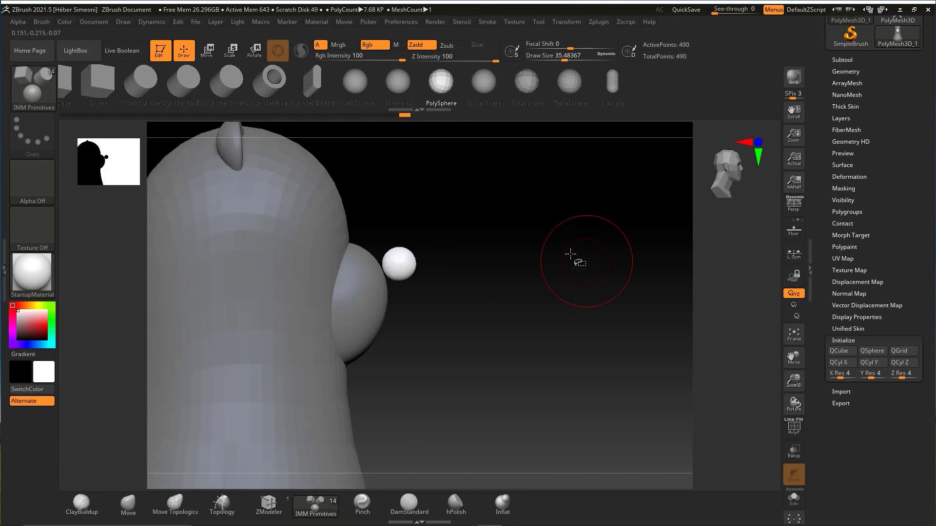
pyautogui.press('w')
pyautogui.moveTo(465, 247); pyautogui.dragTo(390, 236)
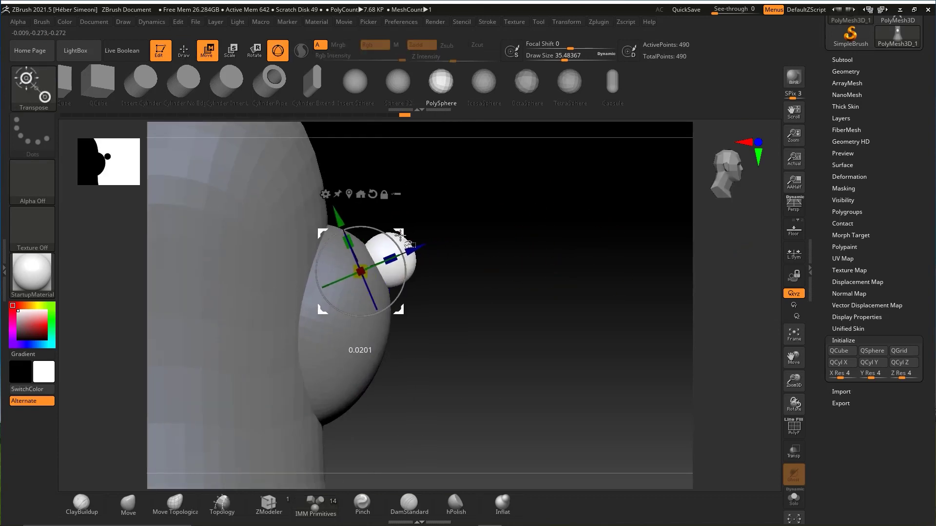
pyautogui.press('q')
pyautogui.keyDown('shift'); pyautogui.moveTo(476, 246); pyautogui.dragTo(435, 239); pyautogui.keyUp('shift')
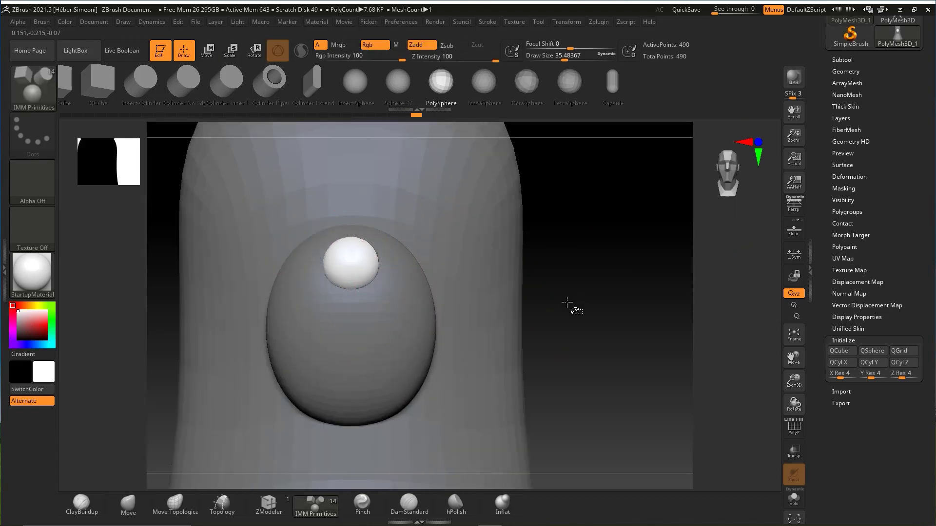
# With the Move brush at Draw Size ~18, pull the sphere into a rounded downward-pointing nose.
pyautogui.click(128, 505)
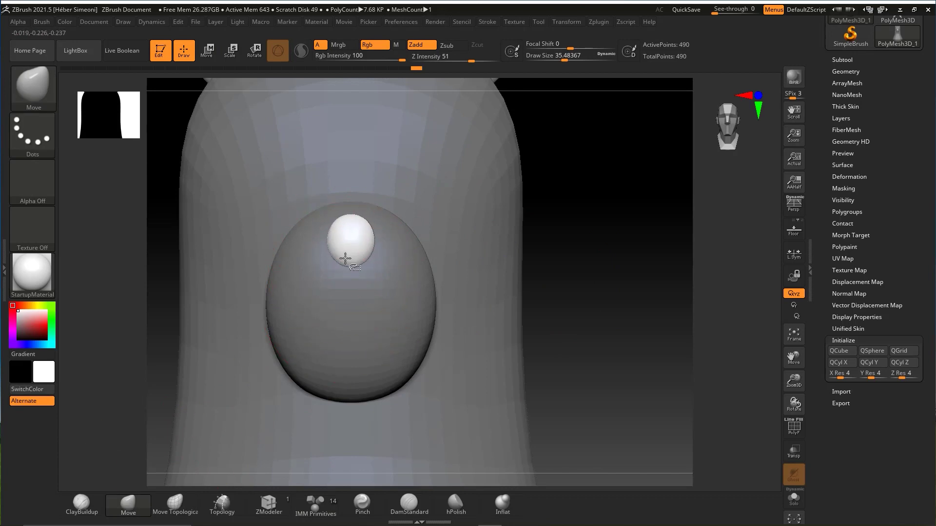
pyautogui.press('space')
pyautogui.moveTo(326, 222); pyautogui.dragTo(314, 222)
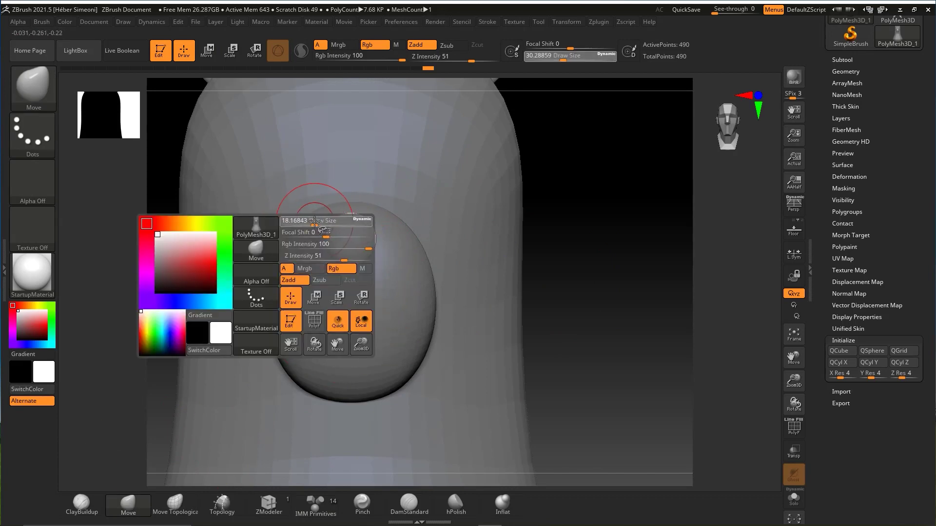
pyautogui.press('space')
pyautogui.moveTo(344, 258); pyautogui.dragTo(356, 276)
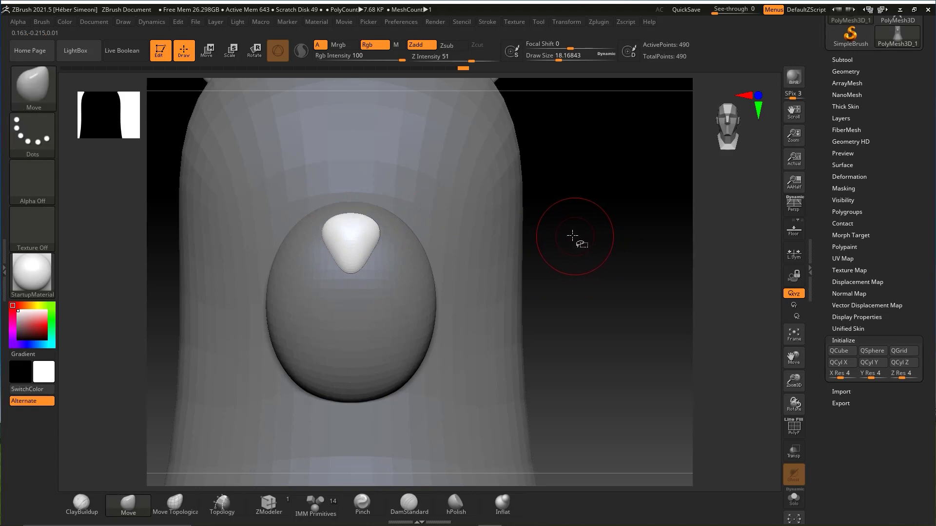
pyautogui.moveTo(576, 234); pyautogui.dragTo(405, 207)
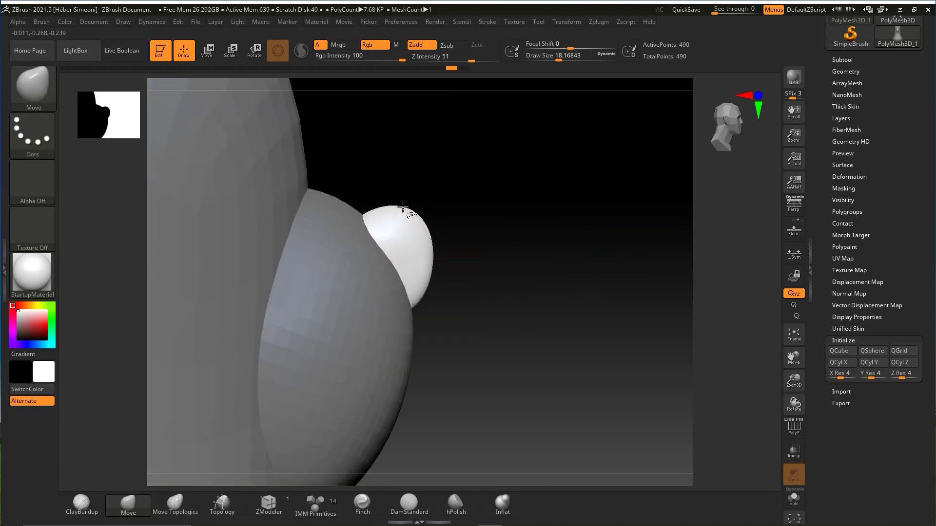
pyautogui.moveTo(429, 245); pyautogui.dragTo(404, 209)
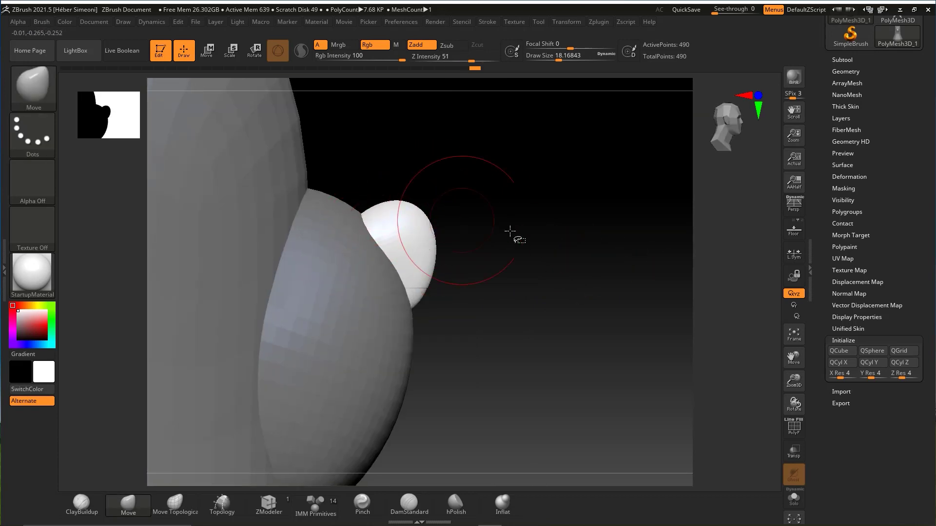
pyautogui.moveTo(512, 234)
pyautogui.mouseDown()
pyautogui.moveTo(592, 286)
pyautogui.moveTo(713, 282)
pyautogui.mouseUp()
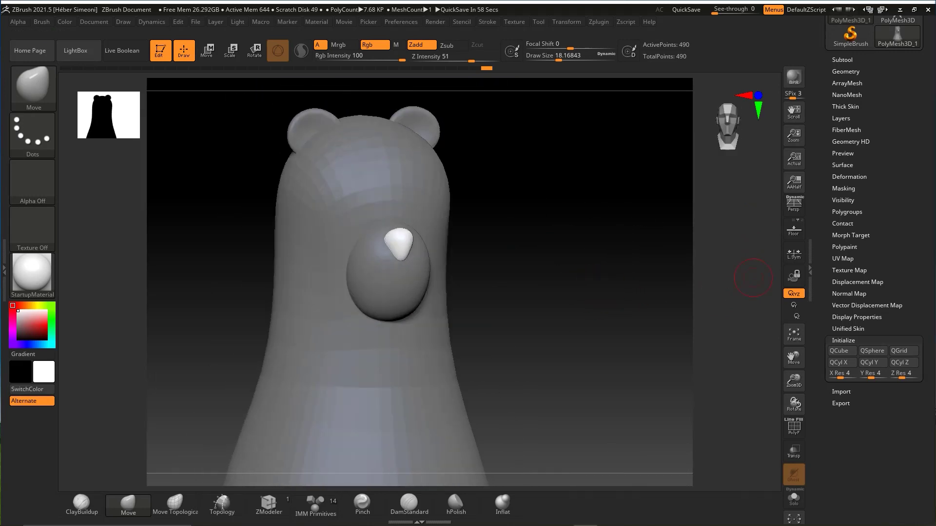
pyautogui.keyDown('ctrl'); pyautogui.moveTo(549, 299); pyautogui.dragTo(574, 286, button='right'); pyautogui.keyUp('ctrl')
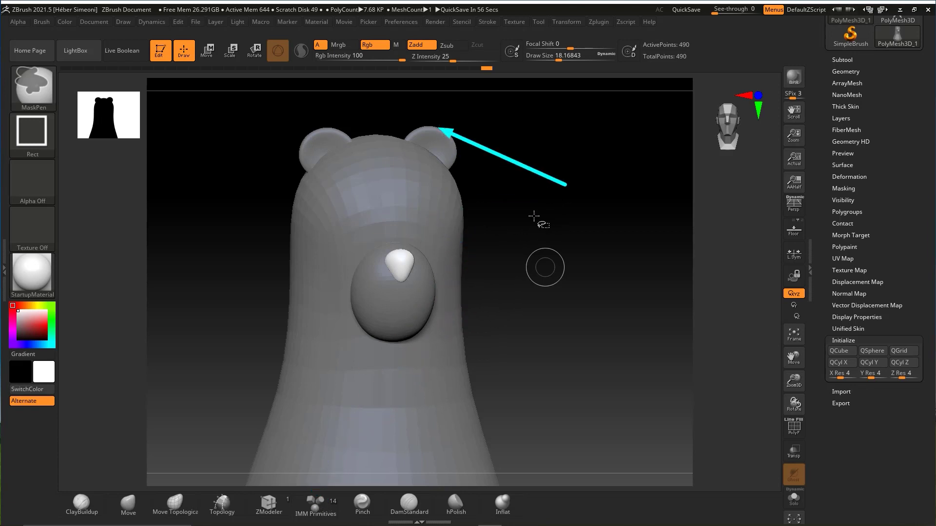
# Switch to the Move brush and clear the mask from the whole bear.
pyautogui.press('b')
pyautogui.press('m')
pyautogui.press('v')
pyautogui.moveTo(569, 247); pyautogui.dragTo(552, 216)
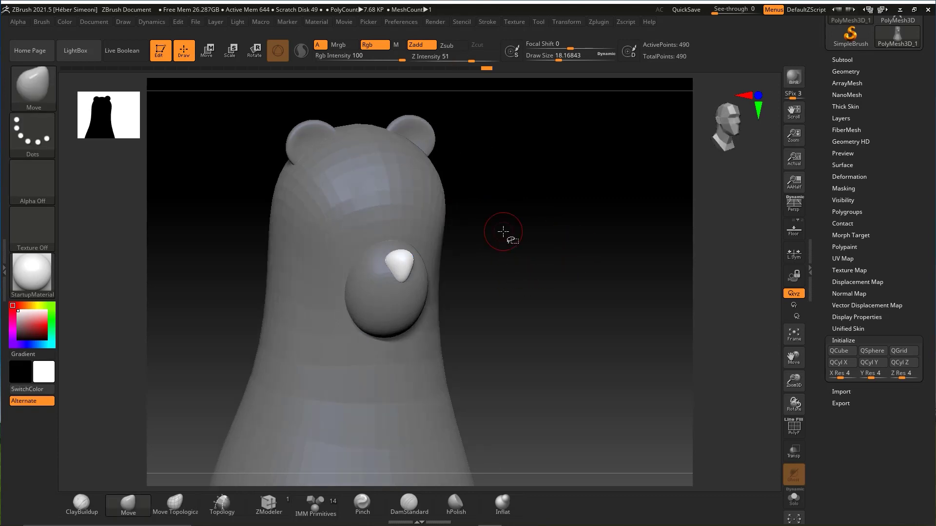
pyautogui.press('ctrl')
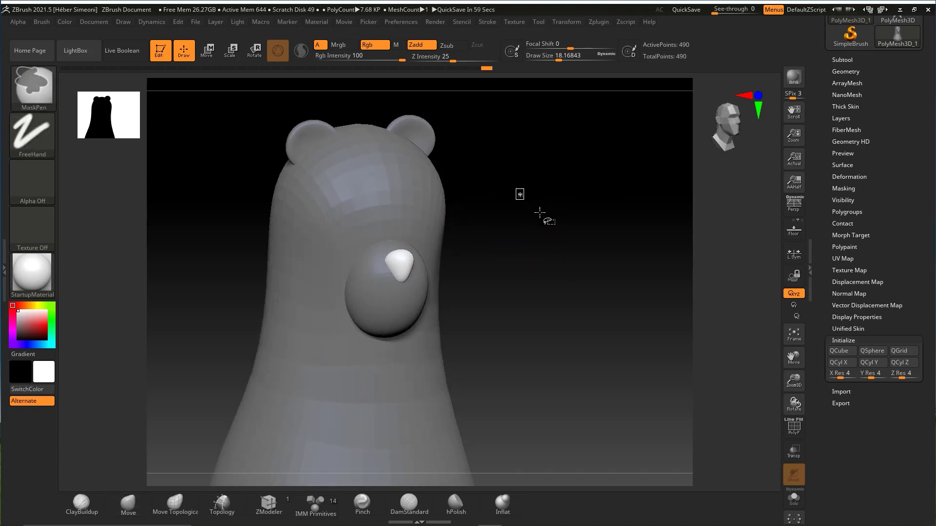
pyautogui.keyDown('ctrl'); pyautogui.click(540, 212); pyautogui.keyUp('ctrl')
pyautogui.moveTo(557, 277)
pyautogui.keyDown('alt'); pyautogui.mouseDown()
pyautogui.moveTo(528, 255)
pyautogui.moveTo(546, 231)
pyautogui.moveTo(412, 285)
pyautogui.mouseUp(); pyautogui.keyUp('alt')
# Lower the Draw Size and select the IMM Primitives brush with PolySphere.
pyautogui.press('space')
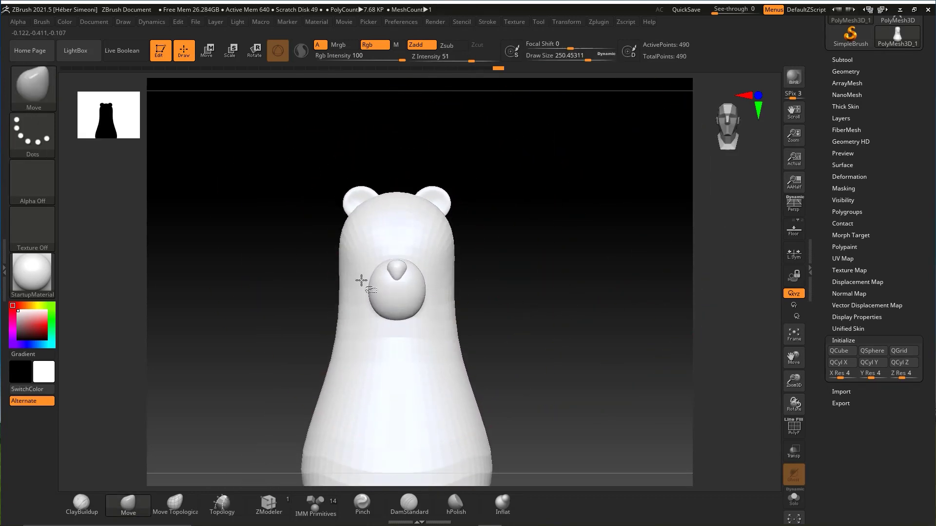
pyautogui.press('space')
pyautogui.moveTo(488, 229); pyautogui.dragTo(524, 252)
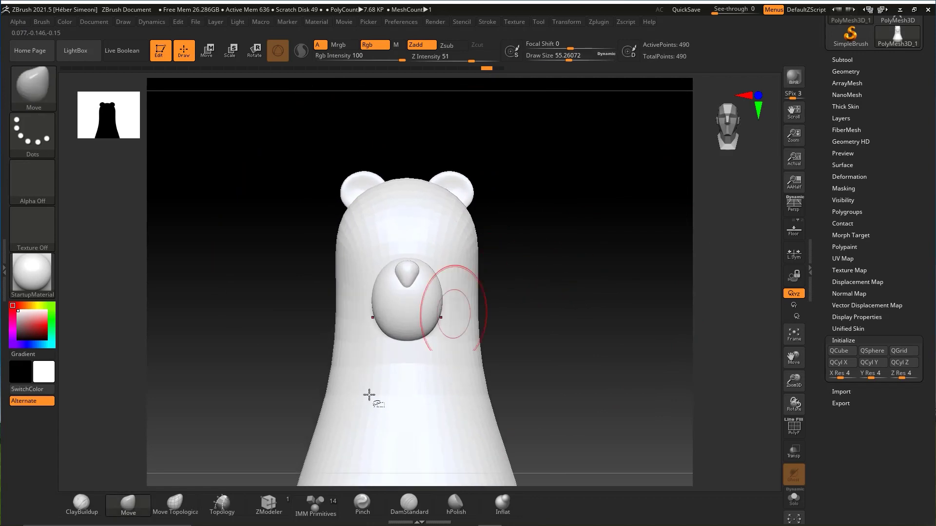
pyautogui.click(316, 506)
pyautogui.scroll(3, 584, 247)
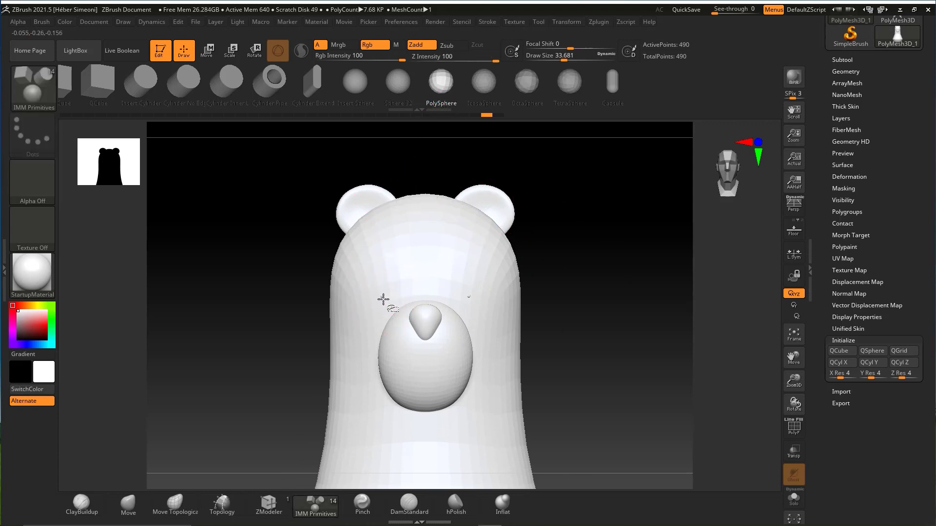
# Insert a symmetric pair of small eye spheres above the nose.
pyautogui.moveTo(389, 307); pyautogui.dragTo(396, 312)
pyautogui.moveTo(592, 299)
pyautogui.mouseDown()
pyautogui.moveTo(605, 318)
pyautogui.moveTo(470, 259)
pyautogui.mouseUp()
pyautogui.press('e')
pyautogui.hotkey('ctrl', 'shift')
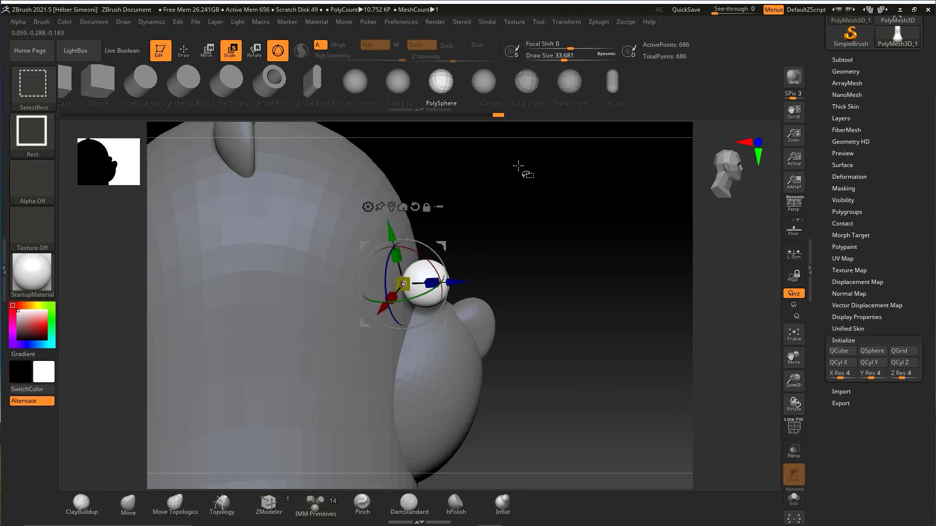
pyautogui.moveTo(520, 165)
pyautogui.mouseDown()
pyautogui.moveTo(418, 272)
pyautogui.moveTo(397, 310)
pyautogui.mouseUp()
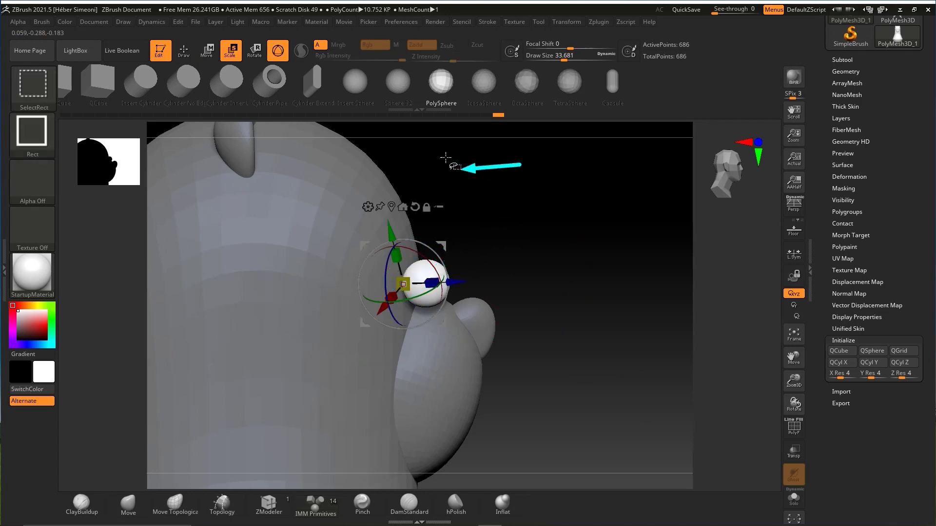
# Sink the eye spheres into the head and move them toward the face centre.
pyautogui.click(415, 207)
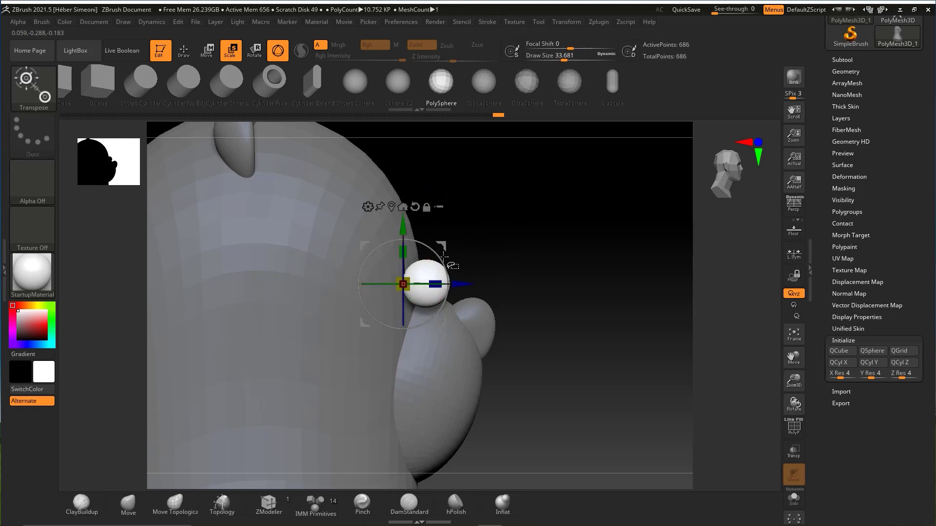
pyautogui.moveTo(454, 284); pyautogui.dragTo(417, 284)
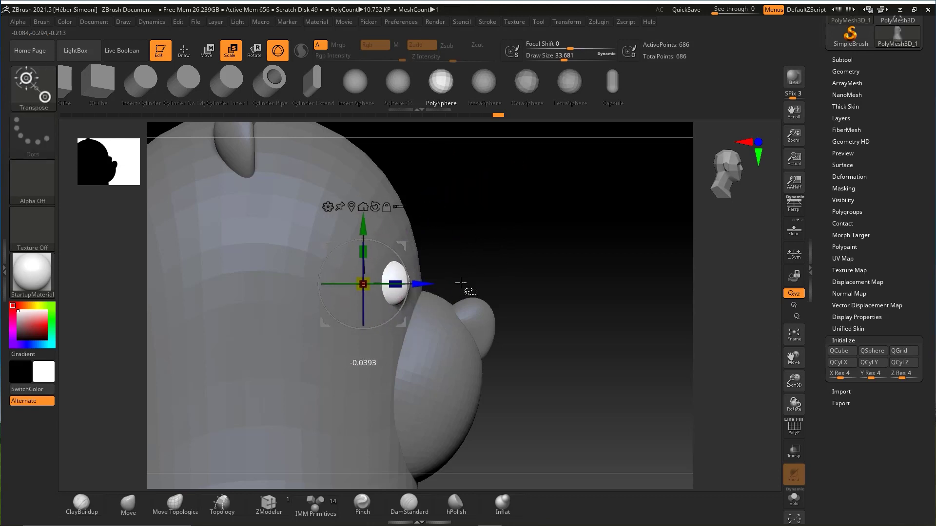
pyautogui.keyDown('shift'); pyautogui.moveTo(553, 256); pyautogui.dragTo(477, 259); pyautogui.keyUp('shift')
pyautogui.moveTo(397, 244); pyautogui.dragTo(441, 254)
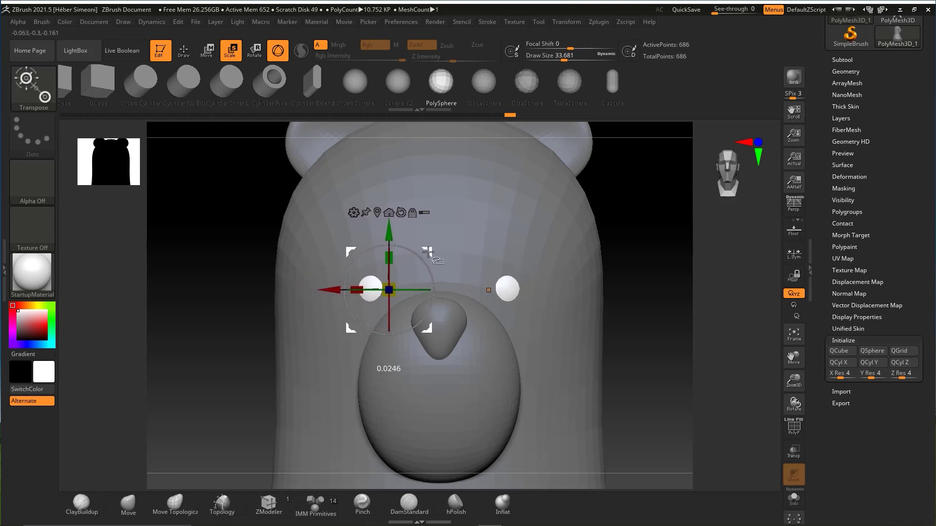
pyautogui.keyDown('shift'); pyautogui.moveTo(639, 244); pyautogui.dragTo(678, 252); pyautogui.keyUp('shift')
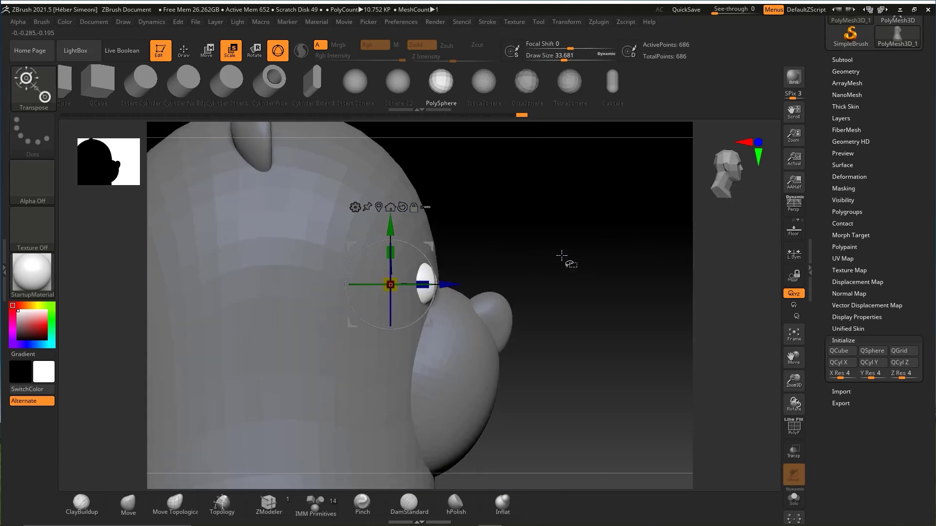
pyautogui.keyDown('shift'); pyautogui.moveTo(559, 259); pyautogui.dragTo(580, 215); pyautogui.keyUp('shift')
pyautogui.press('q')
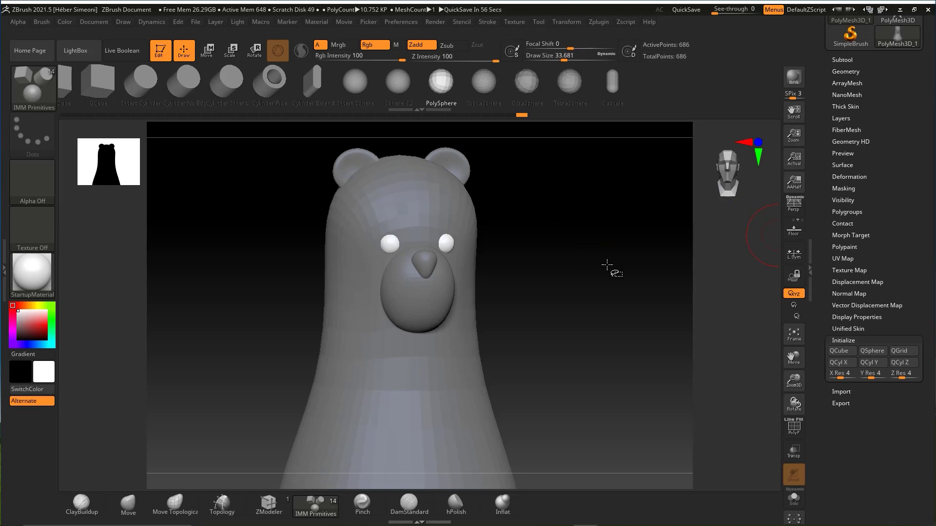
# Insert a second sphere pair above the first, leaving the lower pair as grey cheek bumps.
pyautogui.moveTo(607, 265)
pyautogui.mouseDown()
pyautogui.moveTo(556, 251)
pyautogui.moveTo(595, 234)
pyautogui.moveTo(577, 220)
pyautogui.mouseUp()
pyautogui.press('space')
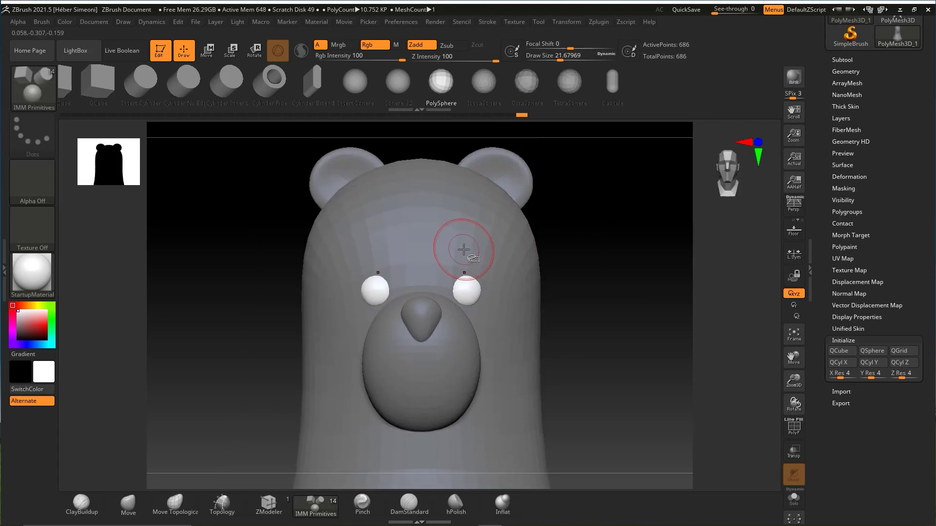
pyautogui.moveTo(614, 241)
pyautogui.mouseDown()
pyautogui.moveTo(627, 323)
pyautogui.moveTo(612, 244)
pyautogui.moveTo(284, 376)
pyautogui.mouseUp()
pyautogui.click(128, 503)
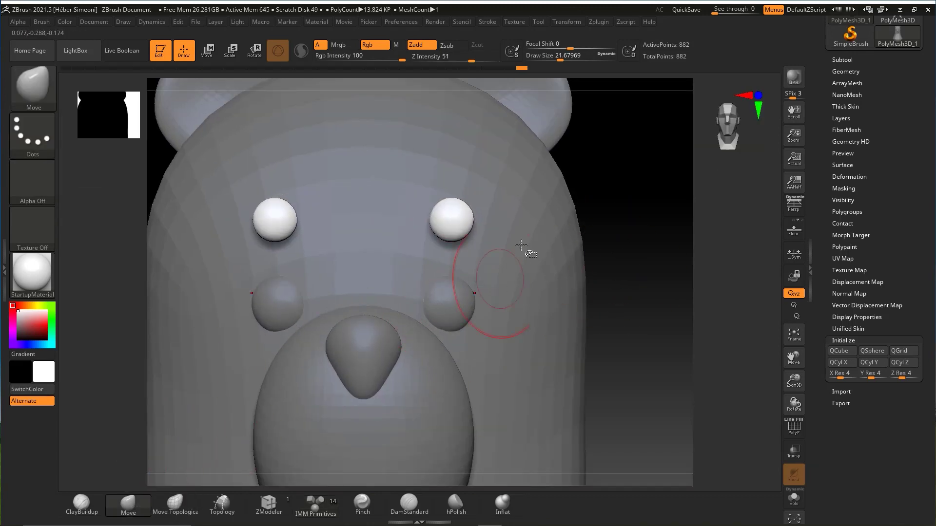
pyautogui.press('space')
# Stretch the new white eyes with Move into long, slanted, flatter curved ovals.
pyautogui.moveTo(514, 222); pyautogui.dragTo(536, 222)
pyautogui.moveTo(545, 249)
pyautogui.mouseDown()
pyautogui.moveTo(507, 249)
pyautogui.moveTo(493, 222)
pyautogui.moveTo(372, 176)
pyautogui.mouseUp()
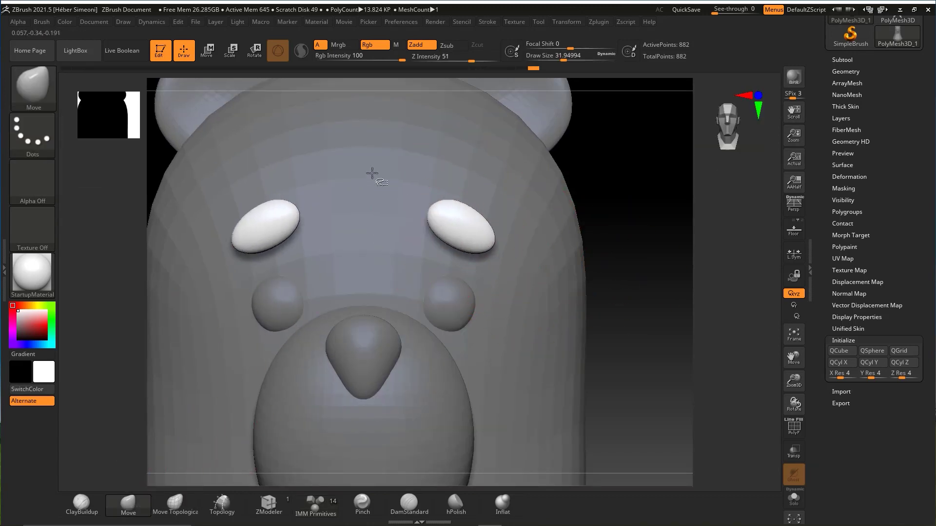
pyautogui.moveTo(477, 230)
pyautogui.mouseDown()
pyautogui.moveTo(433, 211)
pyautogui.moveTo(449, 230)
pyautogui.mouseUp()
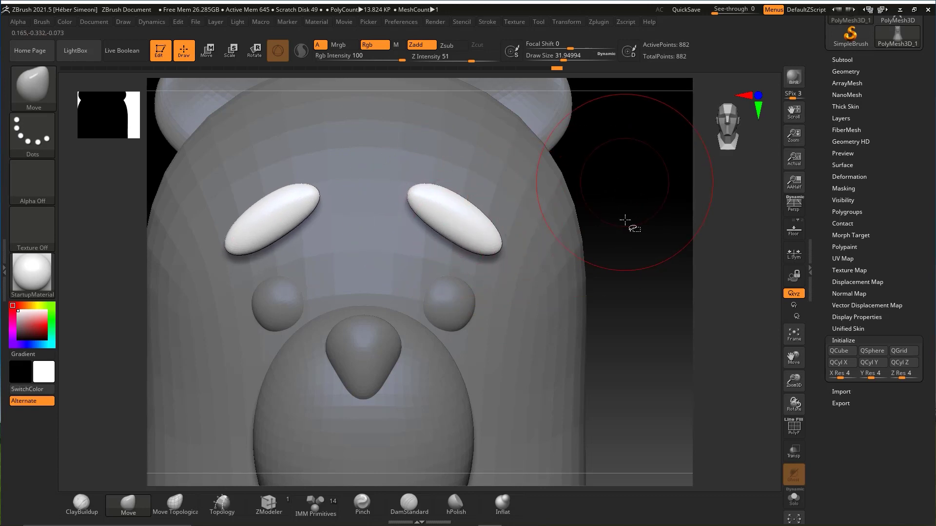
pyautogui.moveTo(625, 220); pyautogui.dragTo(631, 297)
pyautogui.moveTo(438, 218)
pyautogui.mouseDown()
pyautogui.moveTo(417, 195)
pyautogui.moveTo(475, 177)
pyautogui.moveTo(506, 188)
pyautogui.moveTo(470, 168)
pyautogui.mouseUp()
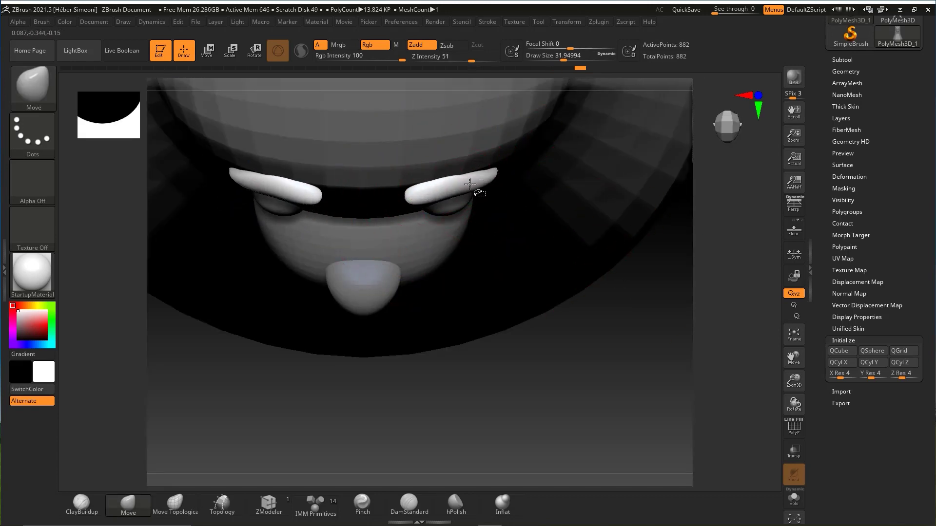
# Shrink the brush to about 20 and frame the bear's face from the front.
pyautogui.press('space')
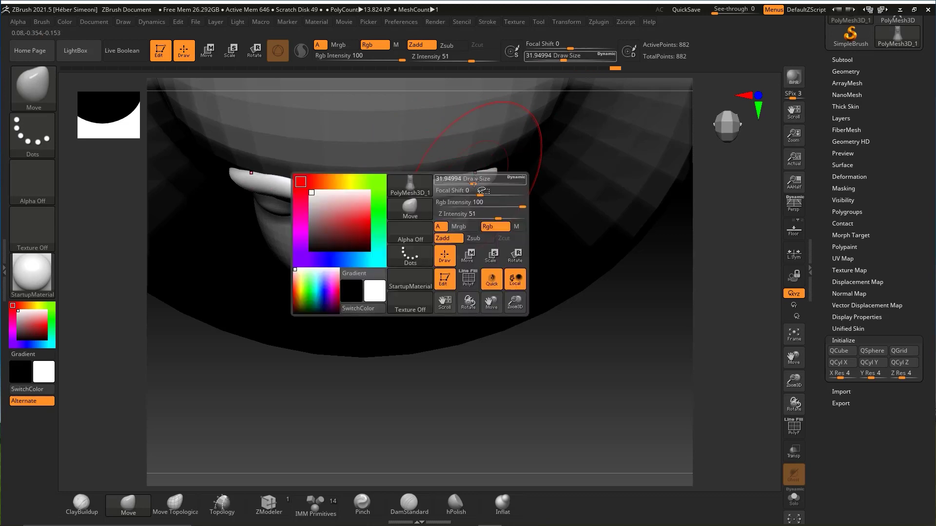
pyautogui.moveTo(473, 184); pyautogui.dragTo(466, 184)
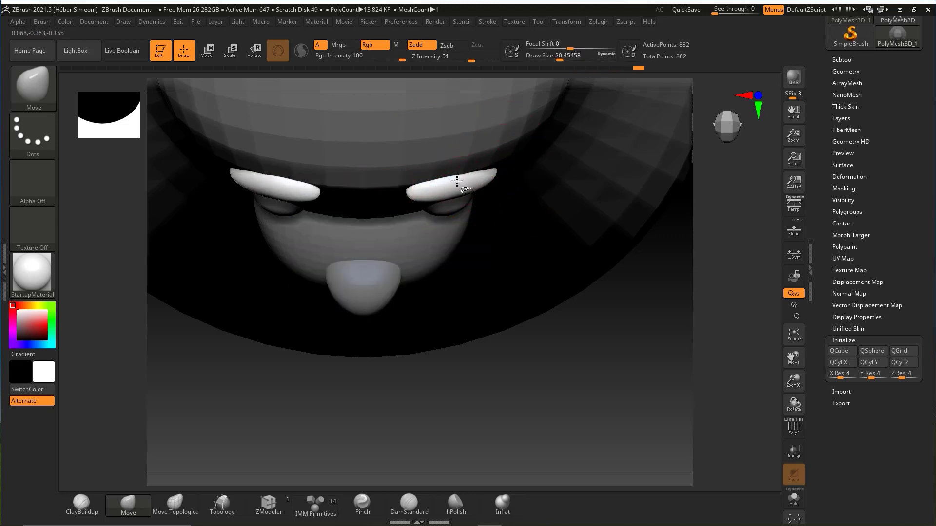
pyautogui.keyDown('shift'); pyautogui.moveTo(543, 326); pyautogui.dragTo(553, 259); pyautogui.keyUp('shift')
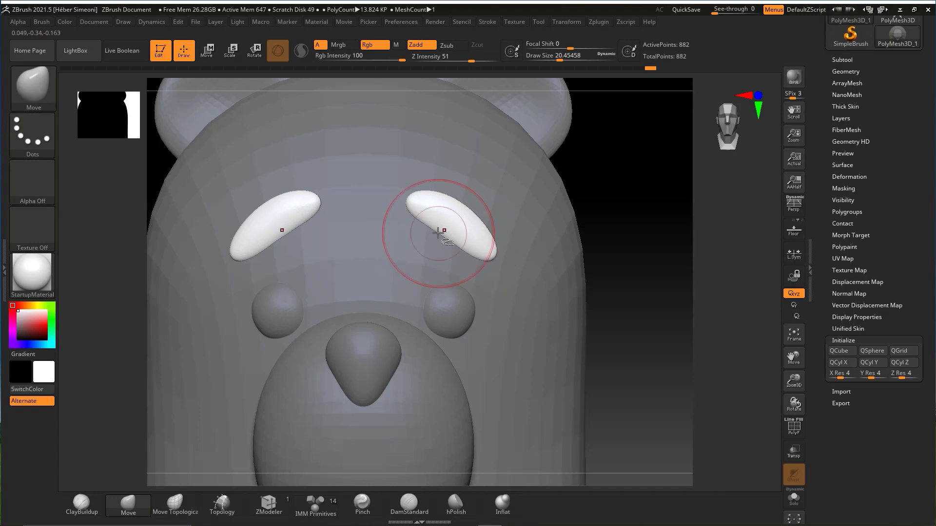
pyautogui.press('f')
pyautogui.moveTo(616, 209)
pyautogui.keyDown('shift'); pyautogui.mouseDown()
pyautogui.moveTo(585, 234)
pyautogui.moveTo(618, 259)
pyautogui.moveTo(623, 223)
pyautogui.mouseUp(); pyautogui.keyUp('shift')
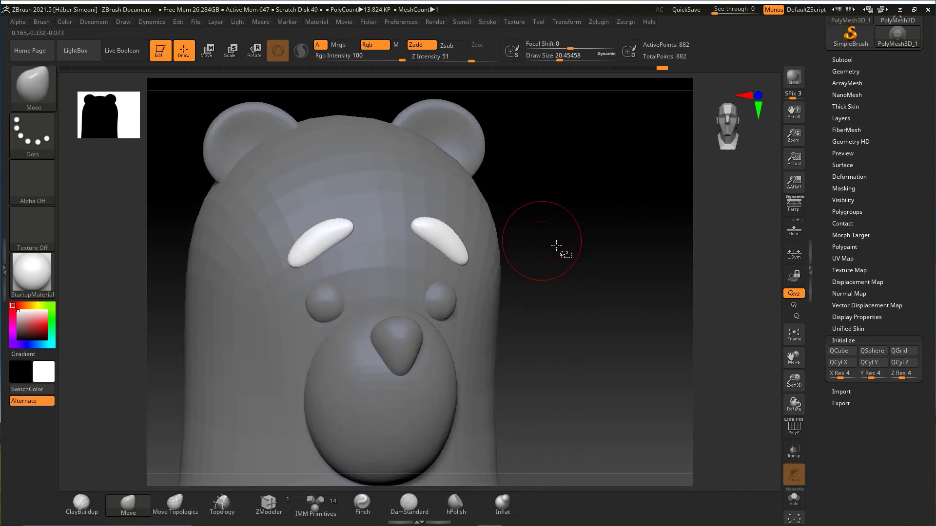
pyautogui.moveTo(612, 258)
pyautogui.keyDown('alt'); pyautogui.mouseDown()
pyautogui.moveTo(628, 220)
pyautogui.moveTo(533, 247)
pyautogui.mouseUp(); pyautogui.keyUp('alt')
pyautogui.hotkey('ctrl', 'shift')
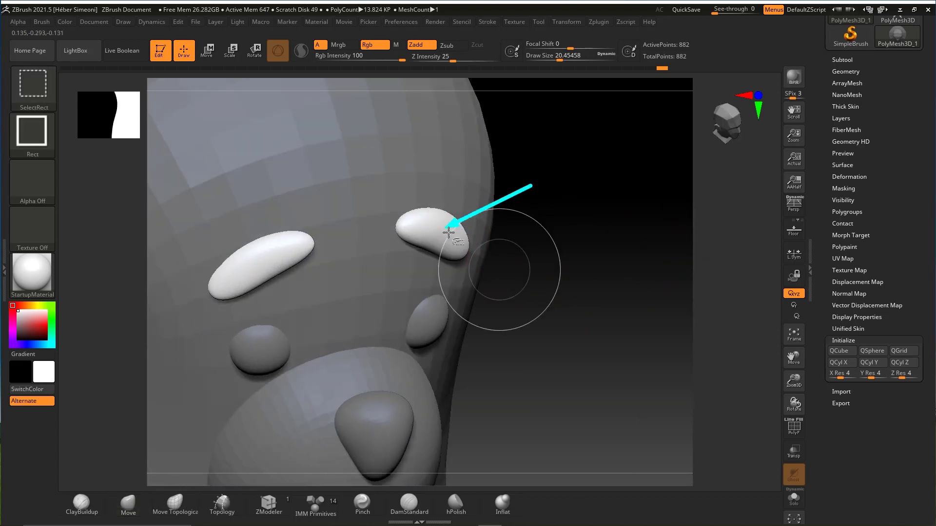
# Flatten the eye tops with hPolish, then tweak their edges from below with Move.
pyautogui.click(456, 504)
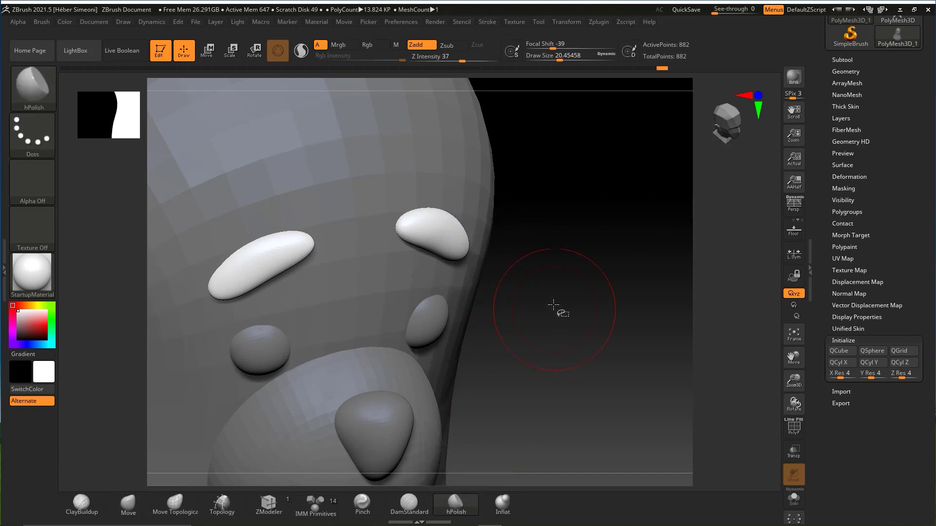
pyautogui.moveTo(556, 307)
pyautogui.mouseDown()
pyautogui.moveTo(562, 283)
pyautogui.moveTo(585, 351)
pyautogui.moveTo(606, 340)
pyautogui.moveTo(627, 236)
pyautogui.moveTo(615, 216)
pyautogui.moveTo(629, 230)
pyautogui.moveTo(668, 224)
pyautogui.mouseUp()
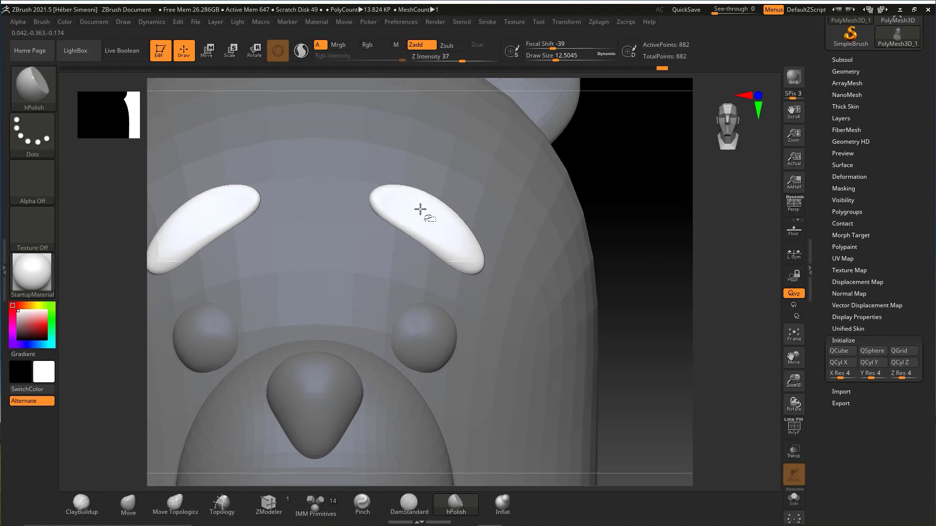
pyautogui.moveTo(609, 214)
pyautogui.mouseDown()
pyautogui.moveTo(660, 217)
pyautogui.moveTo(660, 272)
pyautogui.moveTo(672, 162)
pyautogui.moveTo(216, 406)
pyautogui.mouseUp()
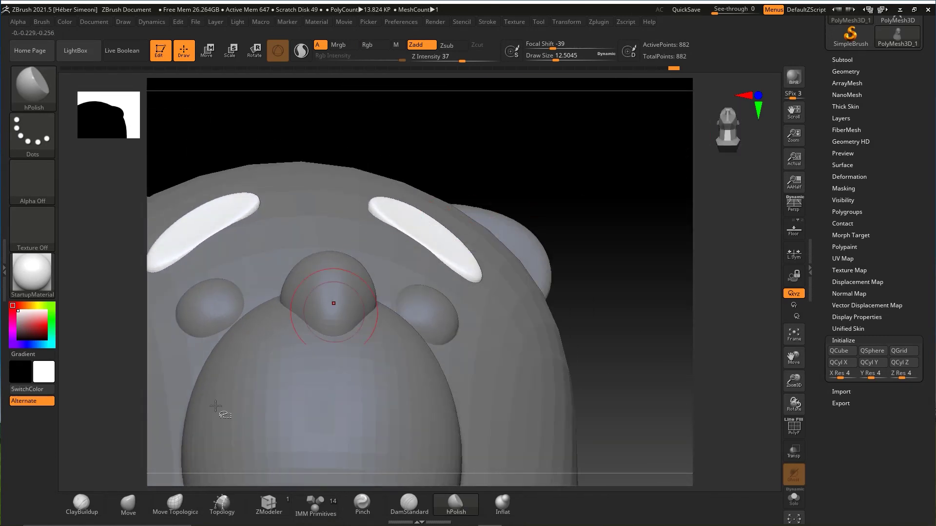
pyautogui.click(126, 510)
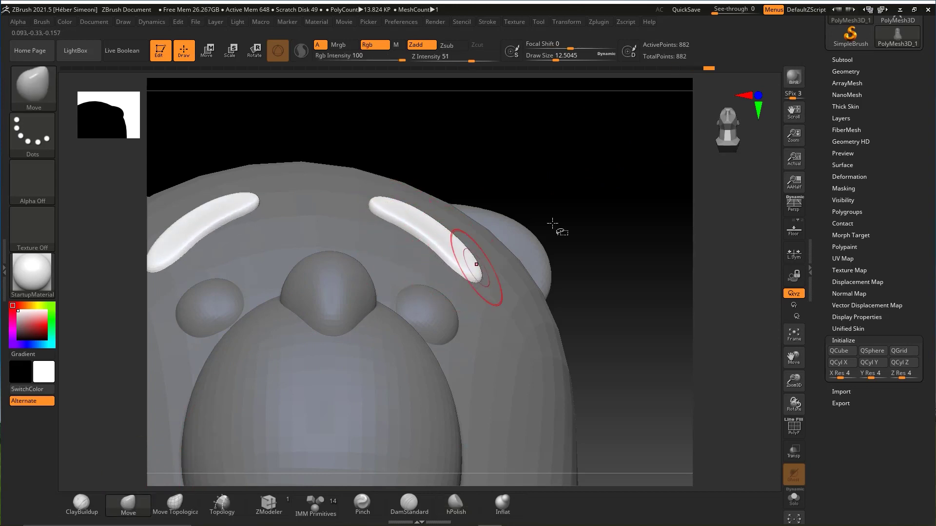
pyautogui.moveTo(552, 224)
pyautogui.mouseDown()
pyautogui.moveTo(526, 328)
pyautogui.moveTo(422, 256)
pyautogui.mouseUp()
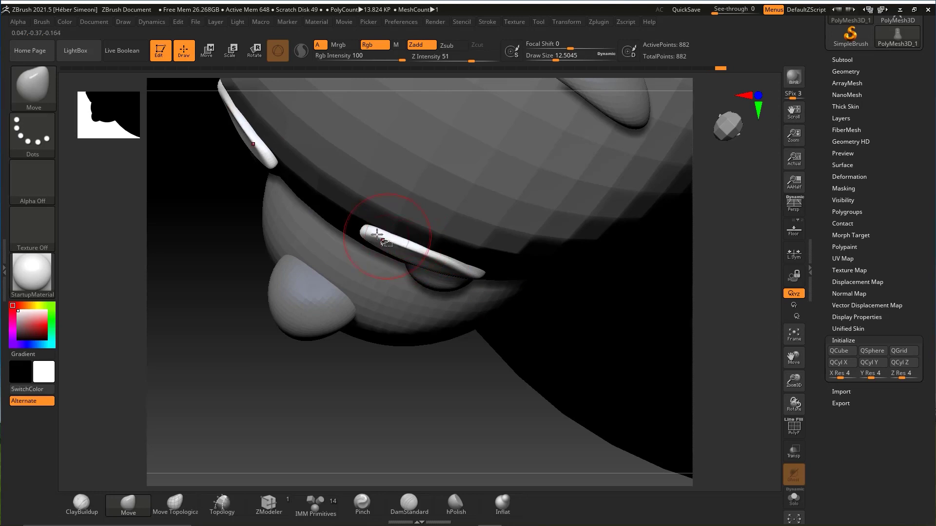
pyautogui.moveTo(472, 275)
pyautogui.mouseDown()
pyautogui.moveTo(464, 351)
pyautogui.moveTo(679, 278)
pyautogui.moveTo(497, 177)
pyautogui.moveTo(625, 241)
pyautogui.mouseUp()
pyautogui.press('f')
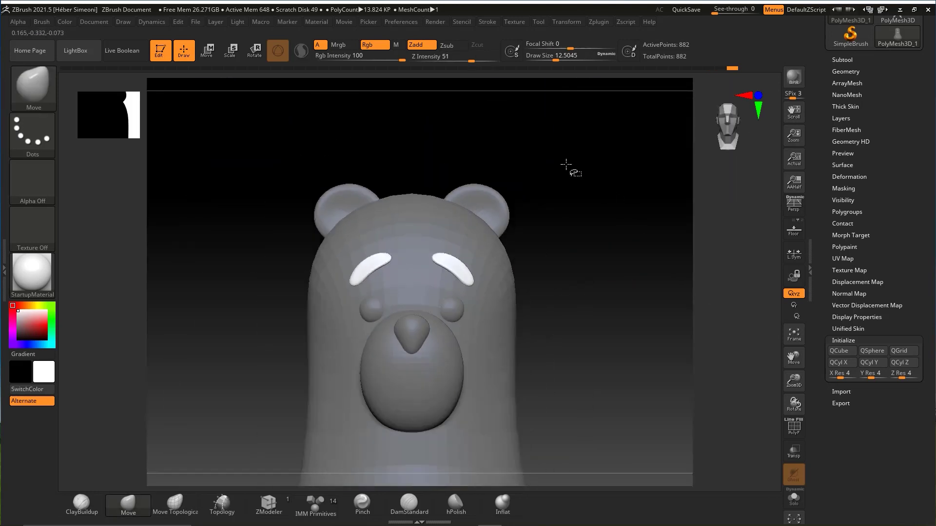
pyautogui.moveTo(564, 163)
pyautogui.mouseDown()
pyautogui.moveTo(616, 236)
pyautogui.moveTo(568, 293)
pyautogui.moveTo(764, 282)
pyautogui.moveTo(568, 248)
pyautogui.mouseUp()
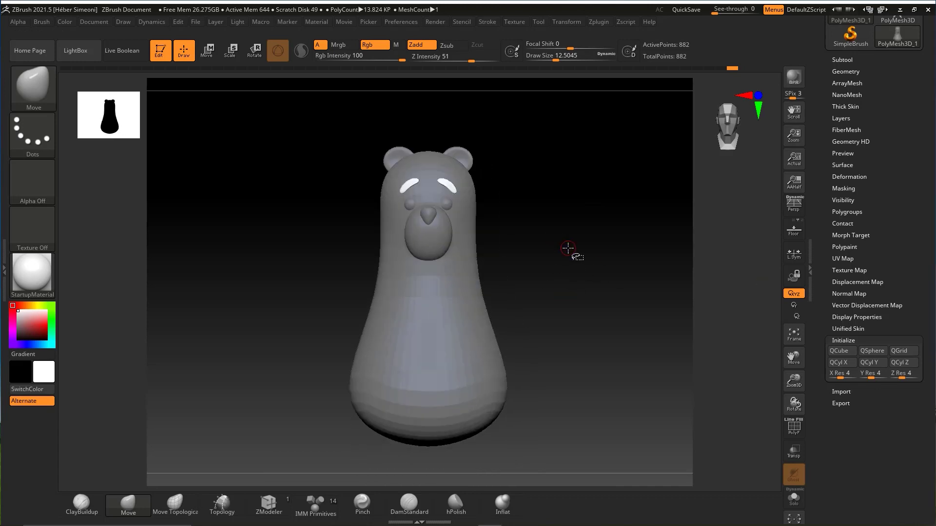
# Insert mirrored side spheres and scale them into tall slim ovals angled down and outward.
pyautogui.click(315, 503)
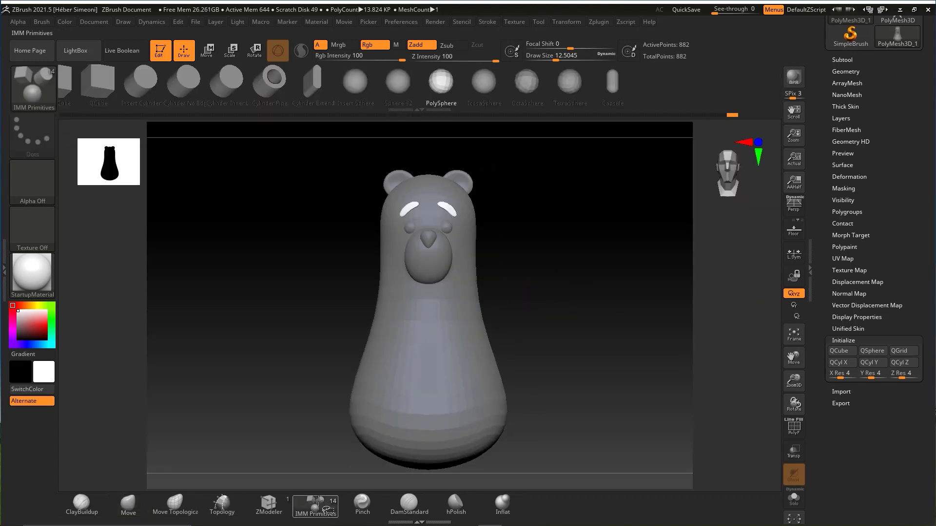
pyautogui.moveTo(683, 265); pyautogui.dragTo(507, 271)
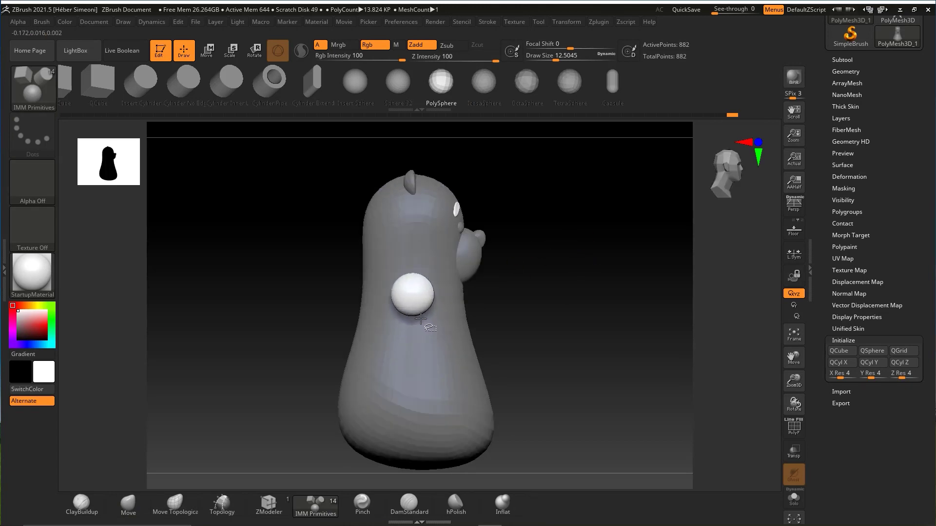
pyautogui.press('e')
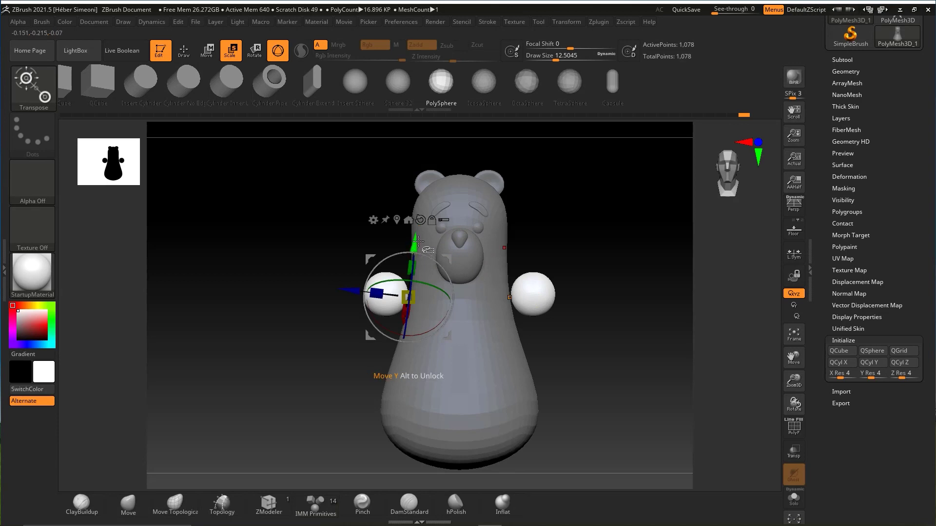
pyautogui.click(420, 220)
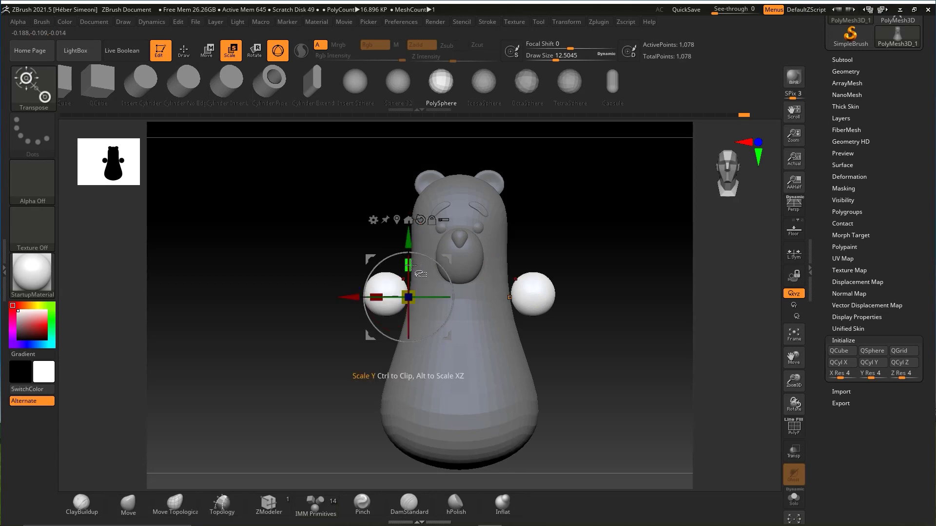
pyautogui.moveTo(410, 265); pyautogui.dragTo(405, 296)
pyautogui.moveTo(445, 257)
pyautogui.mouseDown()
pyautogui.moveTo(417, 312)
pyautogui.moveTo(426, 337)
pyautogui.mouseUp()
pyautogui.press('q')
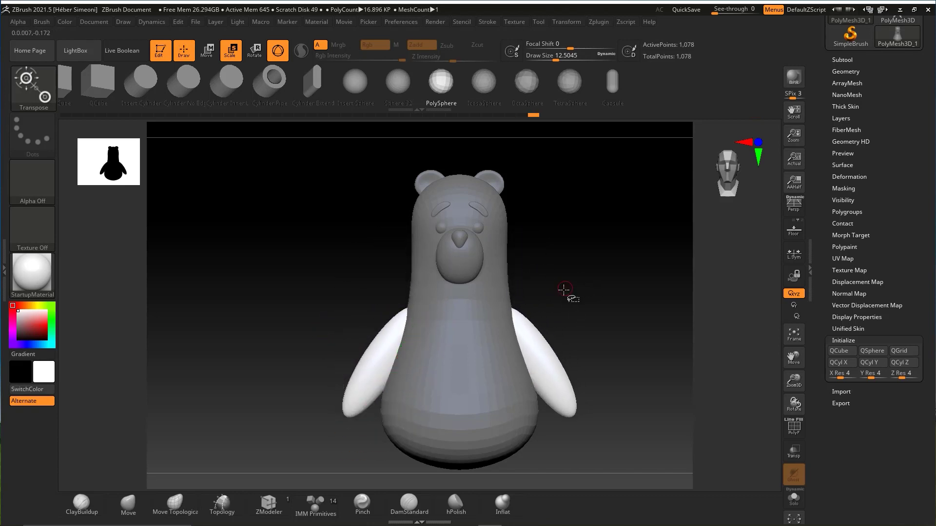
pyautogui.moveTo(564, 293)
pyautogui.mouseDown()
pyautogui.moveTo(603, 268)
pyautogui.moveTo(515, 276)
pyautogui.mouseUp()
pyautogui.click(146, 502)
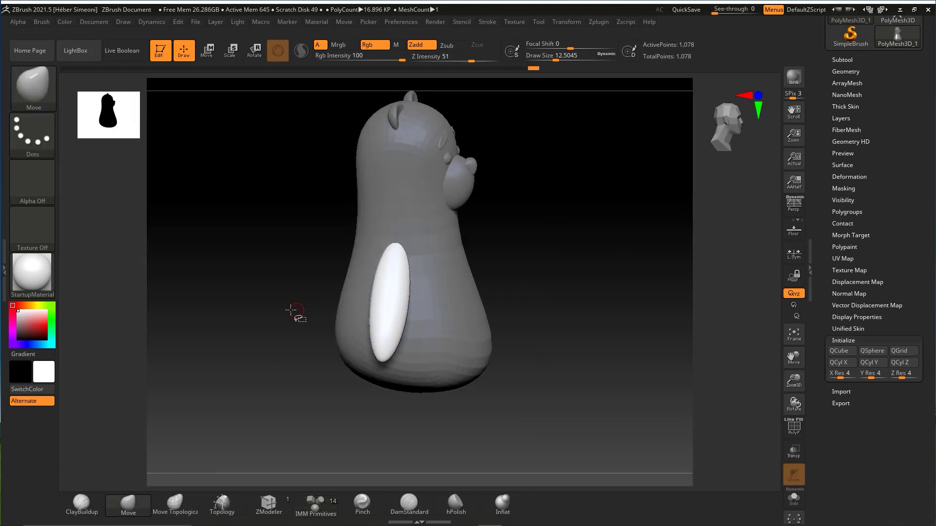
# At Move brush size ~124, pull both arms outward and down so they hang longer.
pyautogui.press('space')
pyautogui.moveTo(291, 310); pyautogui.dragTo(336, 310)
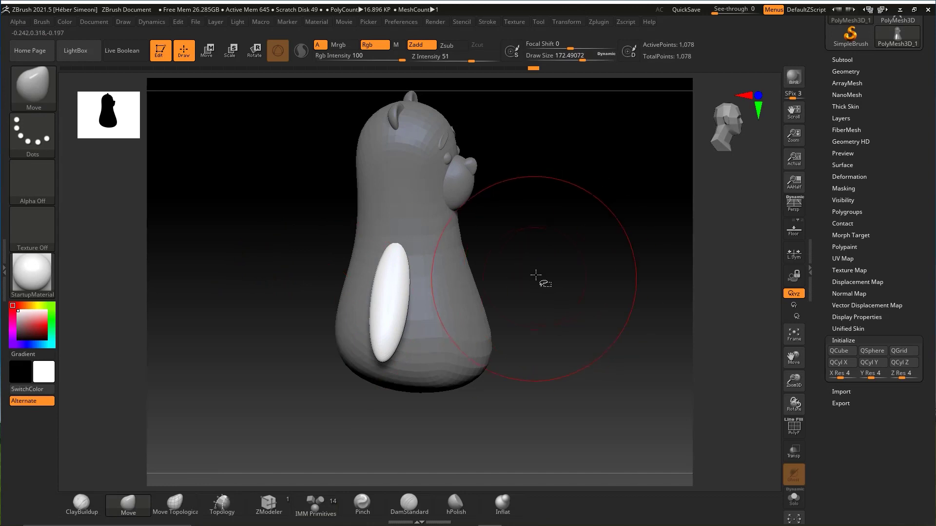
pyautogui.moveTo(536, 275); pyautogui.dragTo(551, 261)
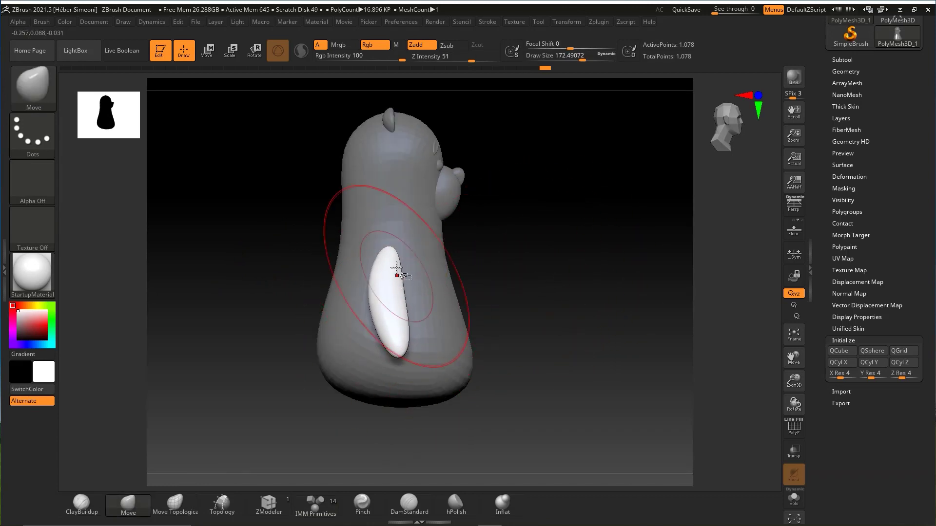
pyautogui.press('space')
pyautogui.moveTo(405, 295); pyautogui.dragTo(395, 298)
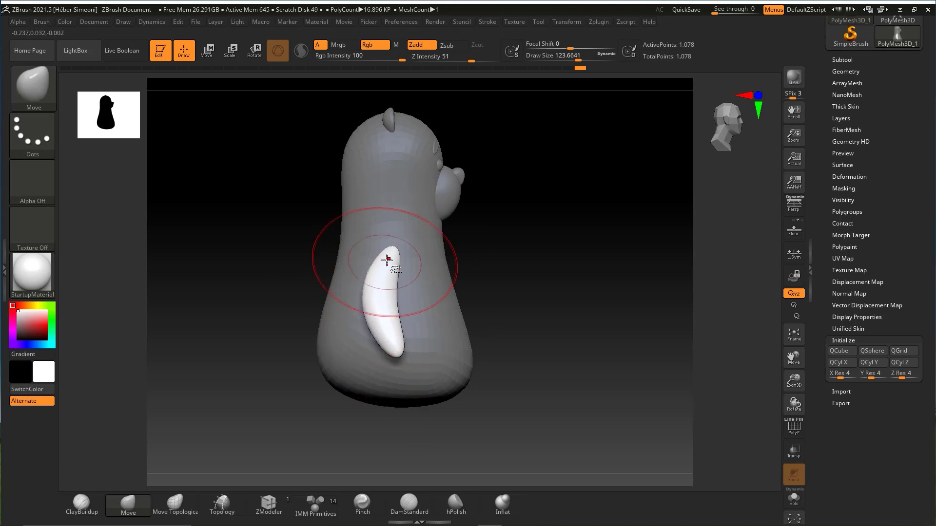
pyautogui.keyDown('shift'); pyautogui.moveTo(488, 263); pyautogui.dragTo(480, 272); pyautogui.keyUp('shift')
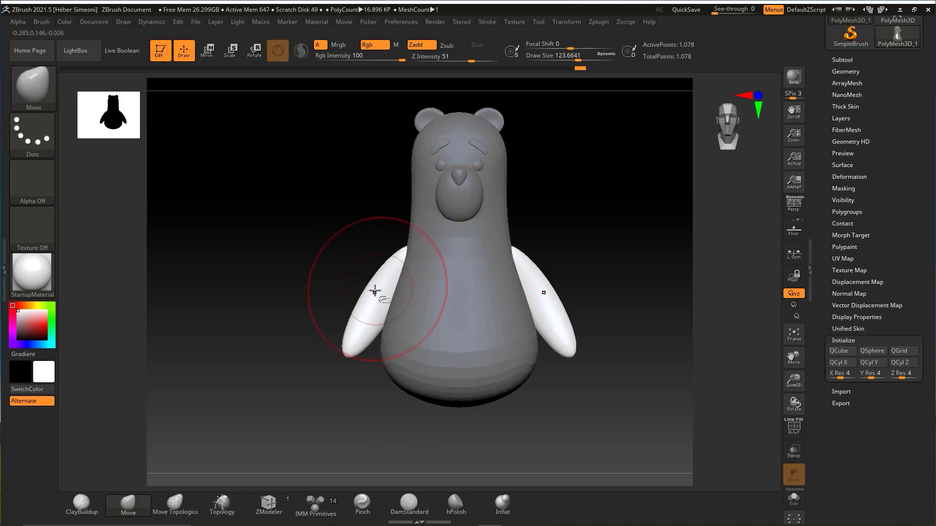
pyautogui.moveTo(375, 291)
pyautogui.mouseDown()
pyautogui.moveTo(387, 293)
pyautogui.moveTo(366, 302)
pyautogui.moveTo(359, 359)
pyautogui.moveTo(365, 334)
pyautogui.mouseUp()
pyautogui.moveTo(366, 299)
pyautogui.mouseDown()
pyautogui.moveTo(381, 324)
pyautogui.moveTo(366, 296)
pyautogui.moveTo(369, 323)
pyautogui.moveTo(366, 299)
pyautogui.moveTo(384, 324)
pyautogui.mouseUp()
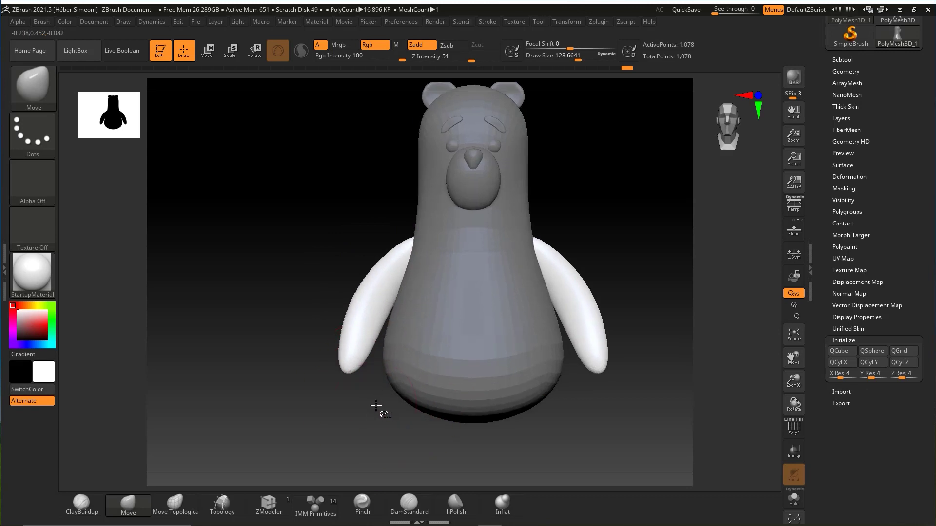
pyautogui.moveTo(383, 412)
pyautogui.mouseDown()
pyautogui.moveTo(618, 307)
pyautogui.moveTo(623, 278)
pyautogui.mouseUp()
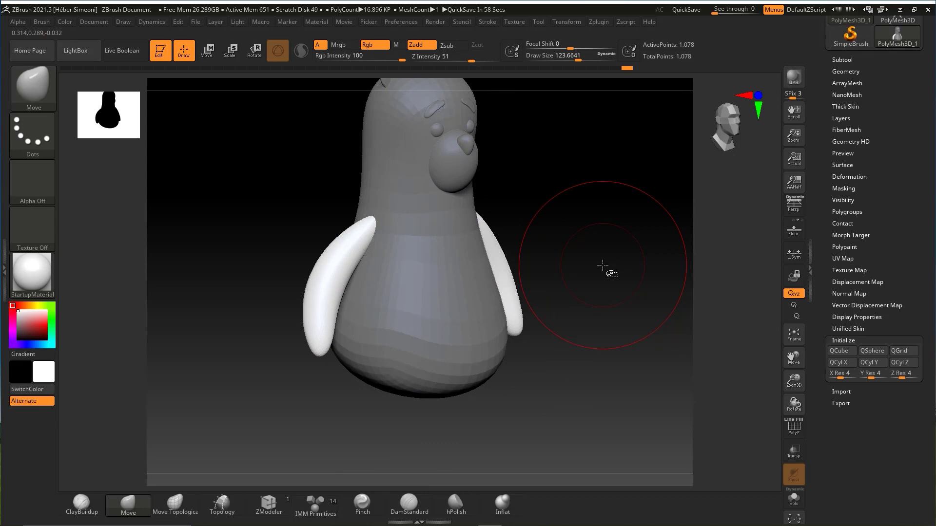
pyautogui.hotkey('ctrl', 'shift')
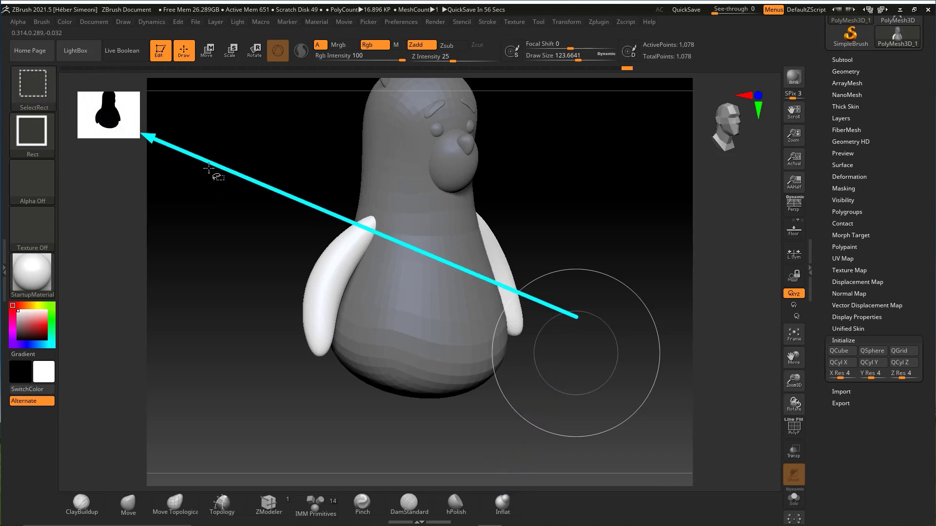
# Thicken both arms with the Inflat brush, checking from side and front.
pyautogui.click(502, 500)
pyautogui.moveTo(313, 355)
pyautogui.mouseDown()
pyautogui.moveTo(303, 335)
pyautogui.moveTo(313, 339)
pyautogui.moveTo(316, 390)
pyautogui.moveTo(299, 323)
pyautogui.mouseUp()
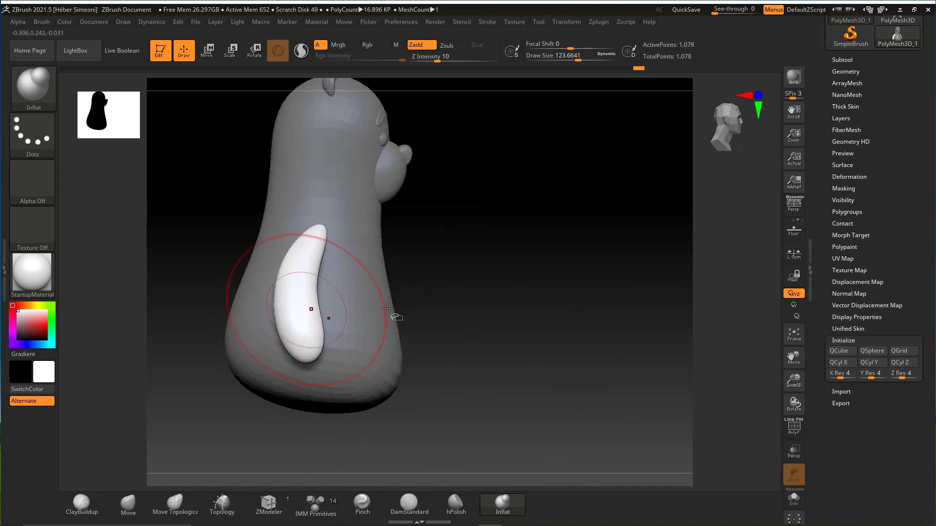
pyautogui.moveTo(393, 318); pyautogui.dragTo(303, 328)
pyautogui.moveTo(427, 294); pyautogui.dragTo(429, 305)
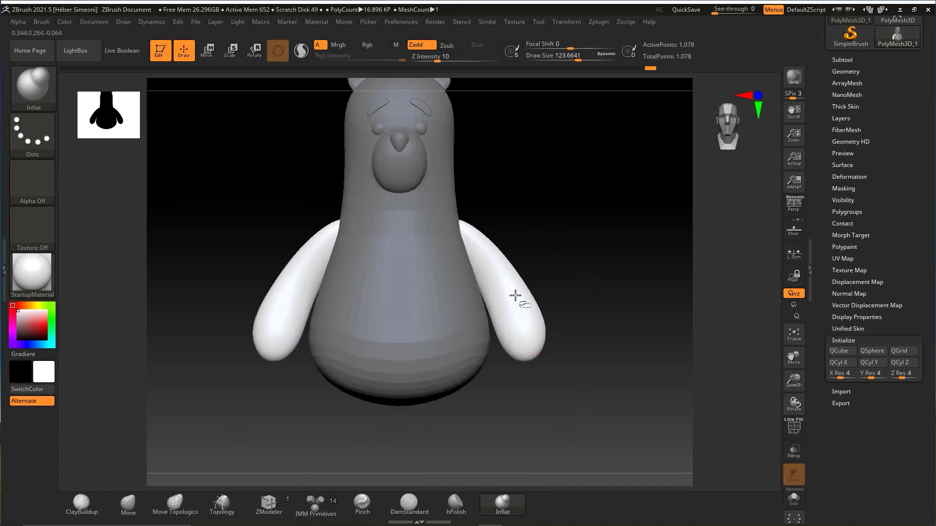
pyautogui.moveTo(534, 283)
pyautogui.mouseDown()
pyautogui.moveTo(553, 278)
pyautogui.moveTo(520, 271)
pyautogui.mouseUp()
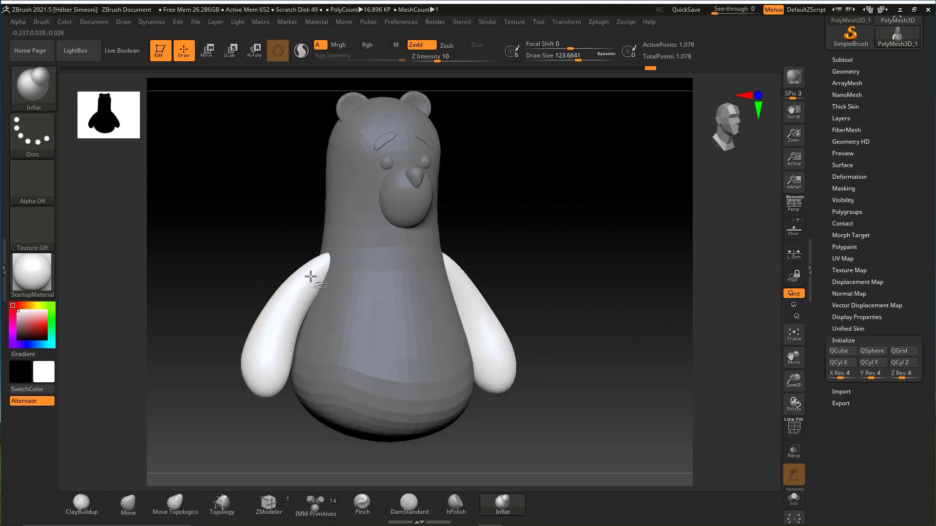
pyautogui.moveTo(497, 268); pyautogui.dragTo(381, 245)
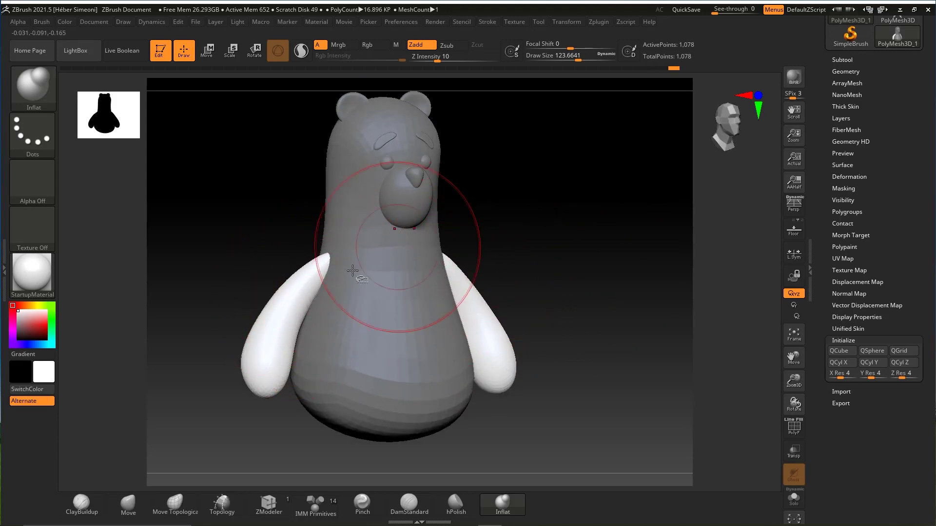
pyautogui.moveTo(267, 247); pyautogui.dragTo(301, 281)
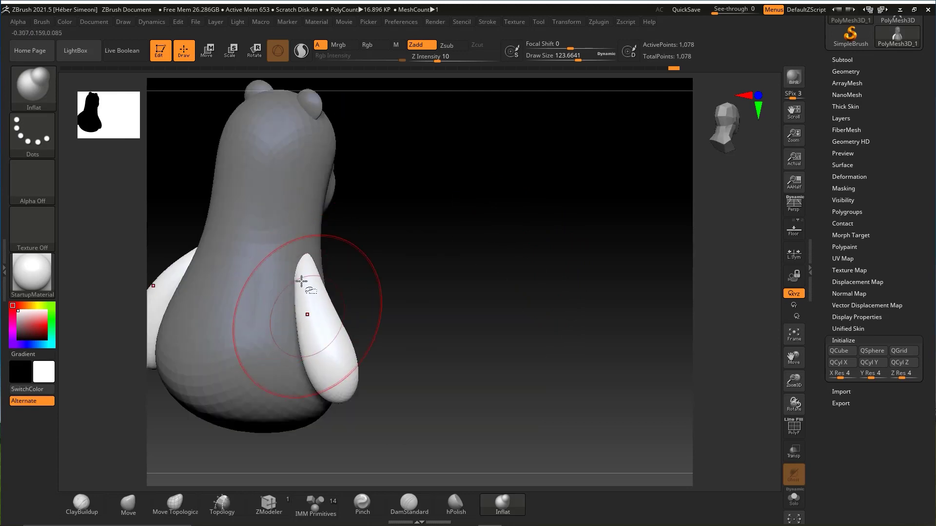
pyautogui.moveTo(403, 307)
pyautogui.keyDown('shift'); pyautogui.mouseDown()
pyautogui.moveTo(445, 271)
pyautogui.moveTo(308, 299)
pyautogui.mouseUp(); pyautogui.keyUp('shift')
# Bend the arms with Move into long curves hanging down to rounded tips.
pyautogui.click(128, 503)
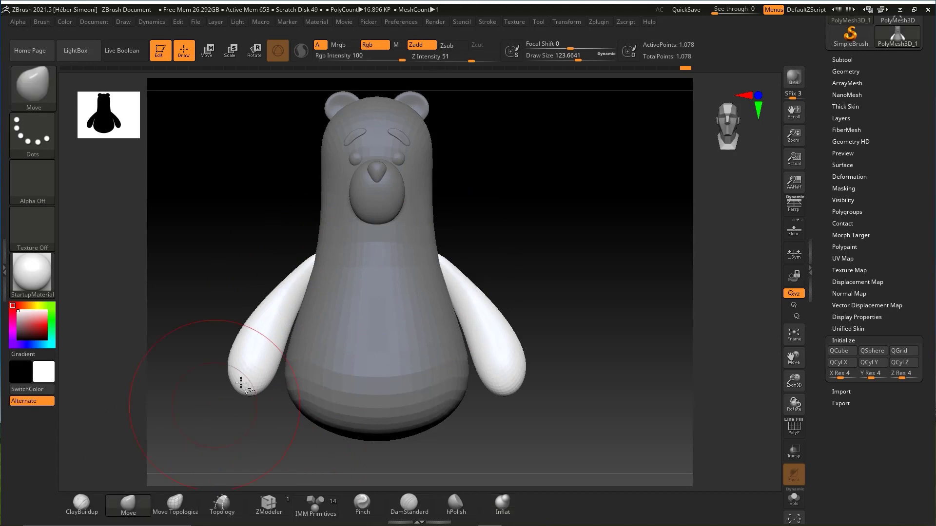
pyautogui.moveTo(241, 382); pyautogui.dragTo(291, 288)
pyautogui.moveTo(268, 326)
pyautogui.mouseDown()
pyautogui.moveTo(261, 351)
pyautogui.moveTo(278, 320)
pyautogui.mouseUp()
pyautogui.moveTo(493, 244)
pyautogui.mouseDown()
pyautogui.moveTo(539, 255)
pyautogui.moveTo(449, 313)
pyautogui.moveTo(512, 280)
pyautogui.moveTo(540, 291)
pyautogui.moveTo(502, 251)
pyautogui.moveTo(568, 225)
pyautogui.mouseUp()
pyautogui.press('space')
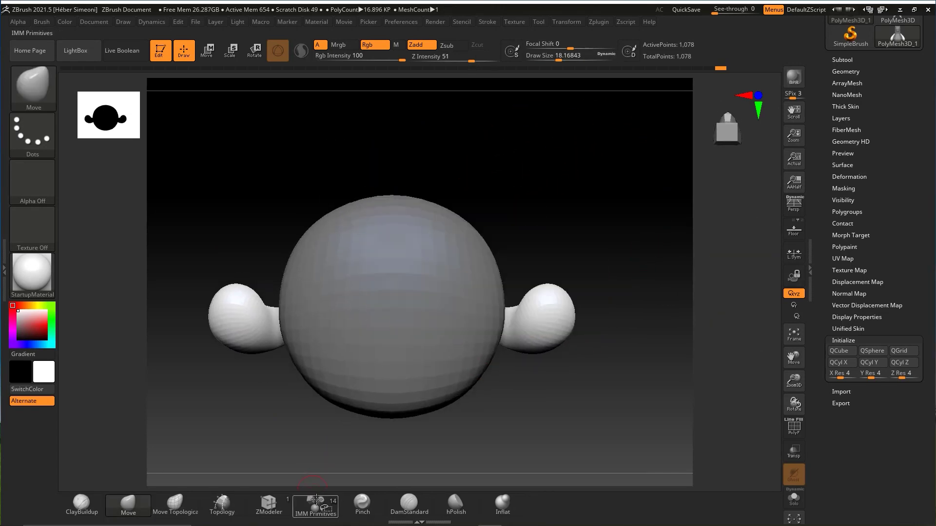
# Insert two symmetric spheres under the body and scale them into small tall ovals.
pyautogui.click(317, 500)
pyautogui.moveTo(339, 327)
pyautogui.mouseDown()
pyautogui.moveTo(560, 244)
pyautogui.moveTo(476, 344)
pyautogui.mouseUp()
pyautogui.press('r')
pyautogui.click(351, 271)
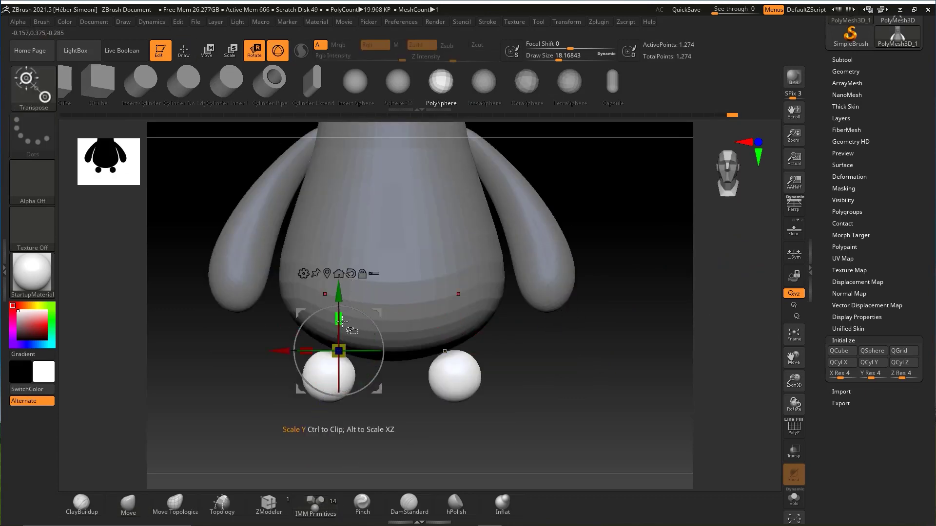
pyautogui.moveTo(339, 319); pyautogui.dragTo(343, 185)
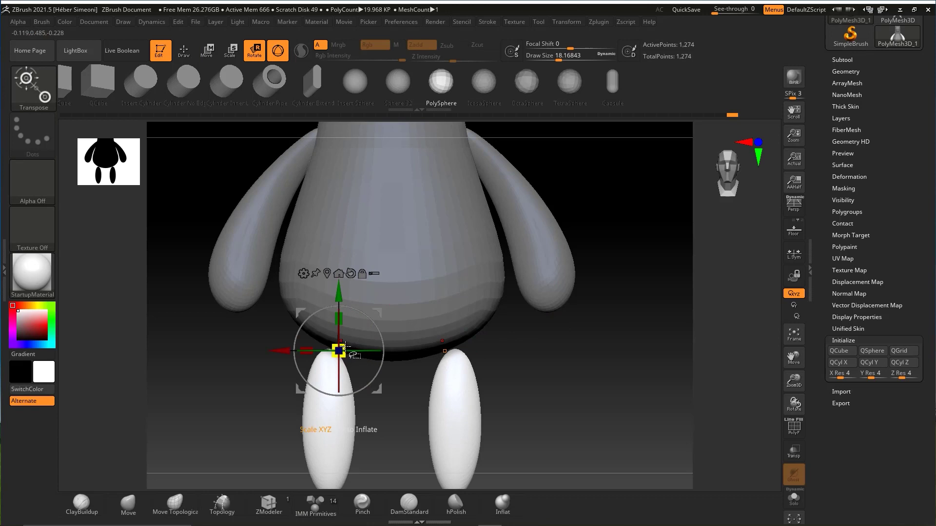
pyautogui.moveTo(340, 348)
pyautogui.mouseDown()
pyautogui.moveTo(373, 327)
pyautogui.moveTo(348, 304)
pyautogui.moveTo(344, 322)
pyautogui.mouseUp()
pyautogui.moveTo(560, 350)
pyautogui.mouseDown()
pyautogui.moveTo(591, 353)
pyautogui.moveTo(427, 335)
pyautogui.mouseUp()
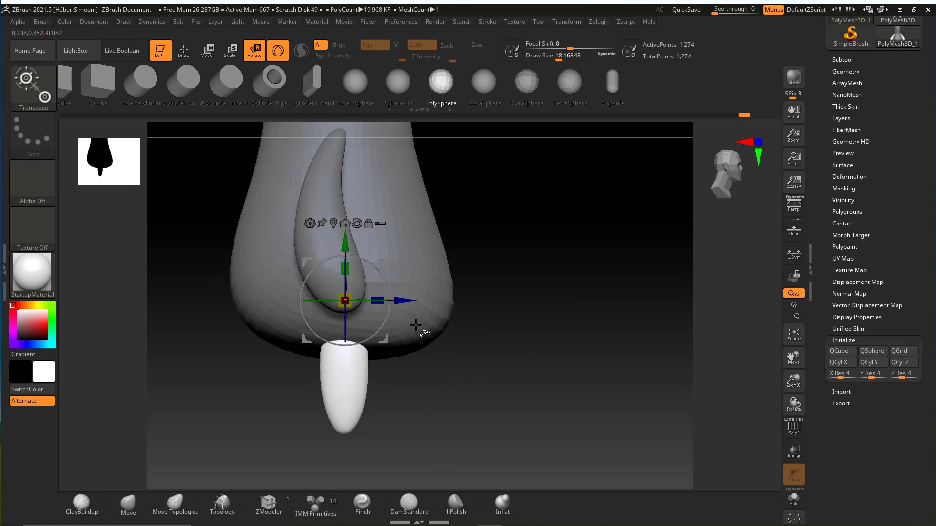
# Curve both oval feet outward with the Move brush at size about 90.
pyautogui.press('q')
pyautogui.click(128, 505)
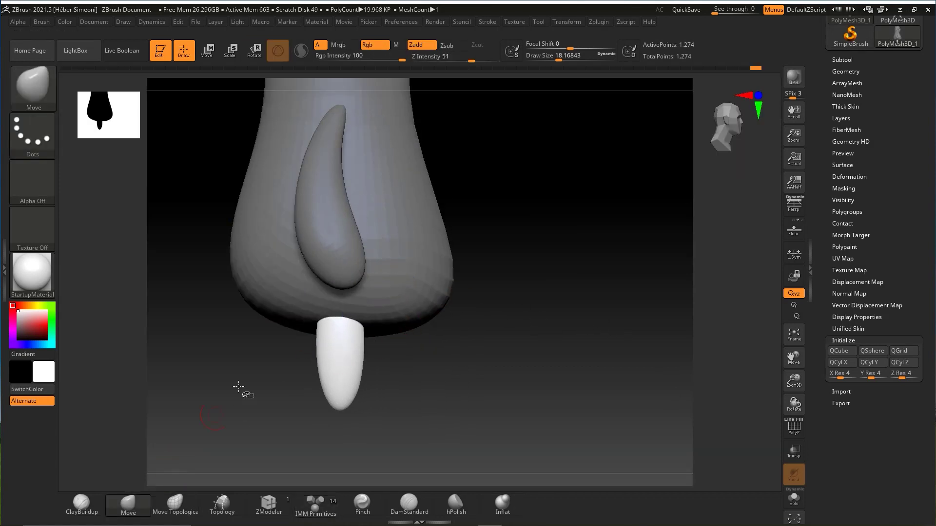
pyautogui.press('space')
pyautogui.moveTo(220, 360); pyautogui.dragTo(263, 360)
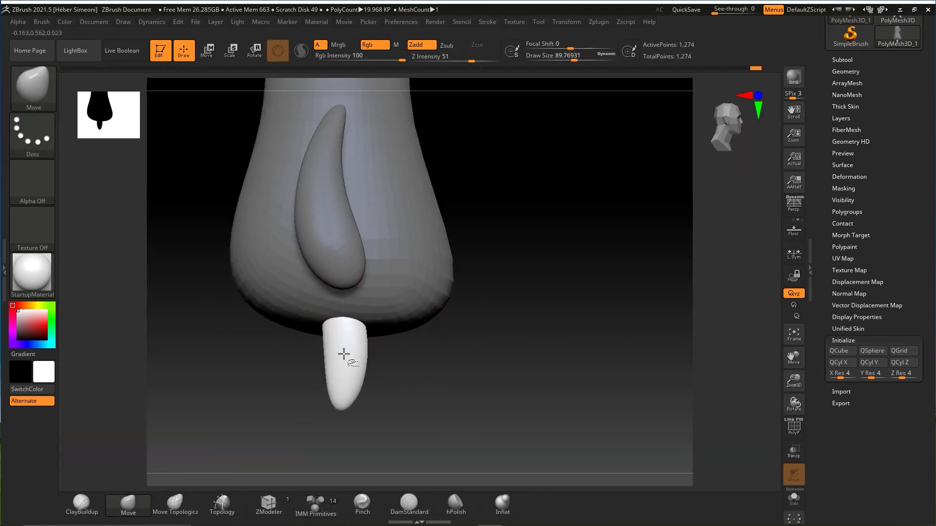
pyautogui.moveTo(359, 349); pyautogui.dragTo(359, 357)
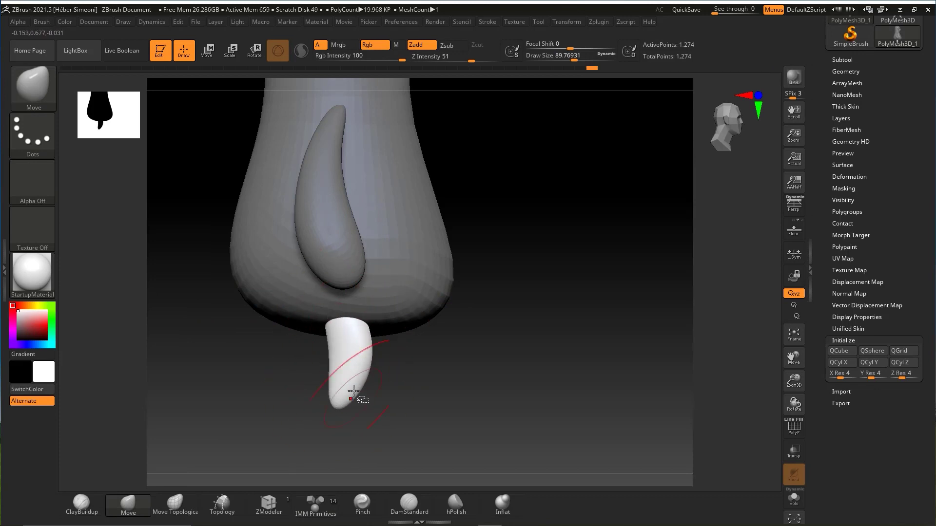
pyautogui.moveTo(380, 390)
pyautogui.mouseDown()
pyautogui.moveTo(424, 372)
pyautogui.moveTo(403, 361)
pyautogui.mouseUp()
pyautogui.moveTo(353, 346)
pyautogui.mouseDown()
pyautogui.moveTo(366, 387)
pyautogui.moveTo(391, 351)
pyautogui.moveTo(382, 392)
pyautogui.moveTo(417, 373)
pyautogui.mouseUp()
pyautogui.press('f')
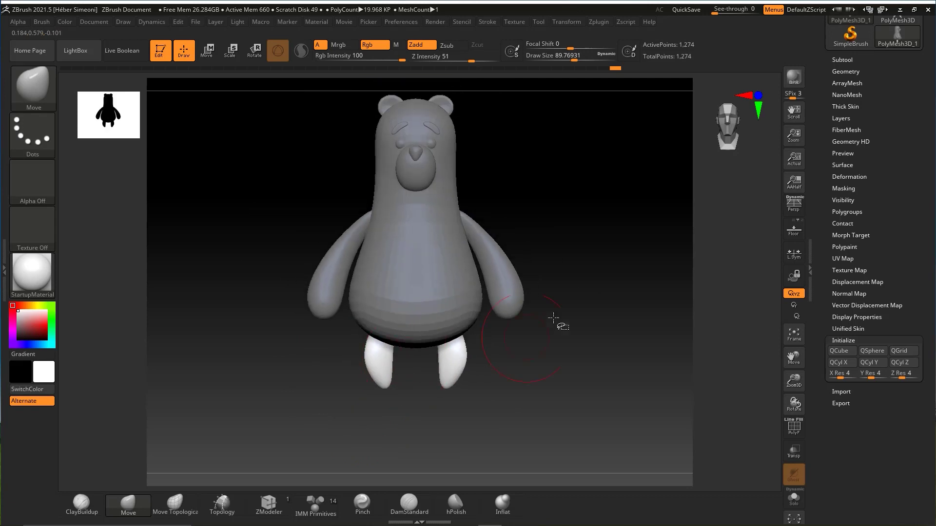
pyautogui.moveTo(546, 309)
pyautogui.mouseDown()
pyautogui.moveTo(544, 325)
pyautogui.moveTo(497, 328)
pyautogui.moveTo(541, 325)
pyautogui.mouseUp()
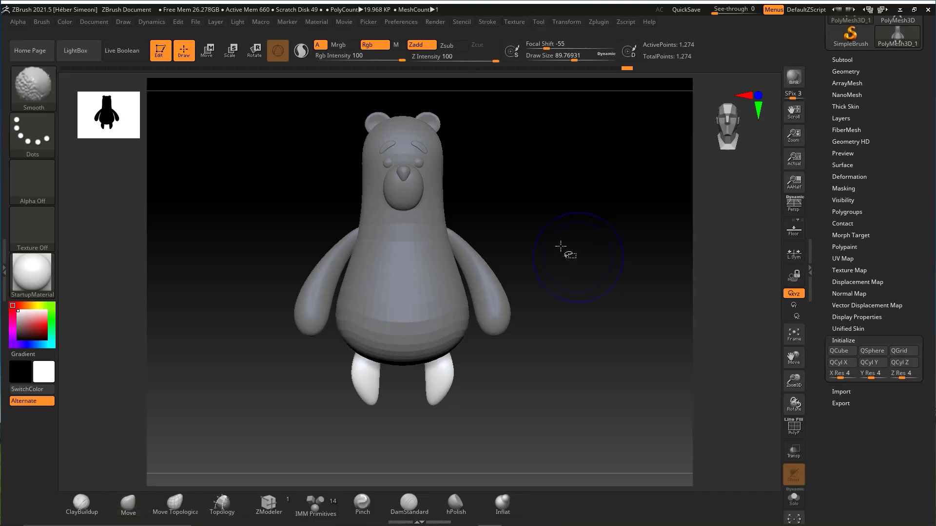
pyautogui.moveTo(564, 250)
pyautogui.mouseDown()
pyautogui.moveTo(484, 306)
pyautogui.moveTo(574, 261)
pyautogui.moveTo(593, 216)
pyautogui.moveTo(588, 264)
pyautogui.mouseUp()
pyautogui.press('d')
# Toggle between the lowest and smooth subdivision levels to compare the bear.
pyautogui.hotkey('shift', 'd')
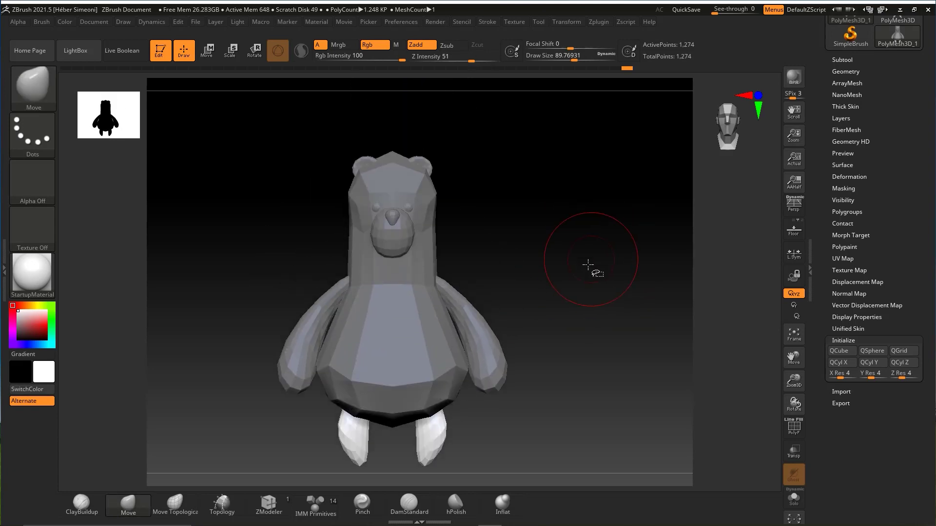
pyautogui.press('d')
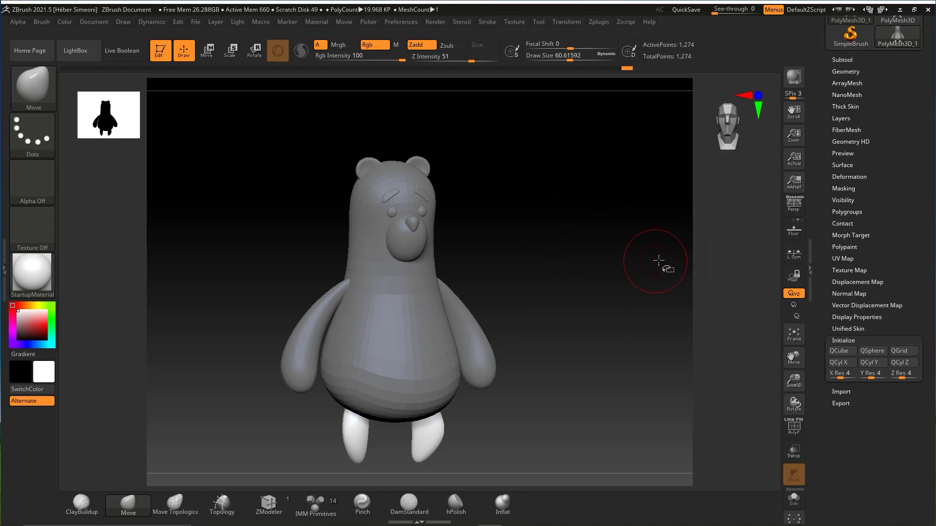
pyautogui.moveTo(659, 261); pyautogui.dragTo(564, 289)
pyautogui.scroll(1, 885, 210)
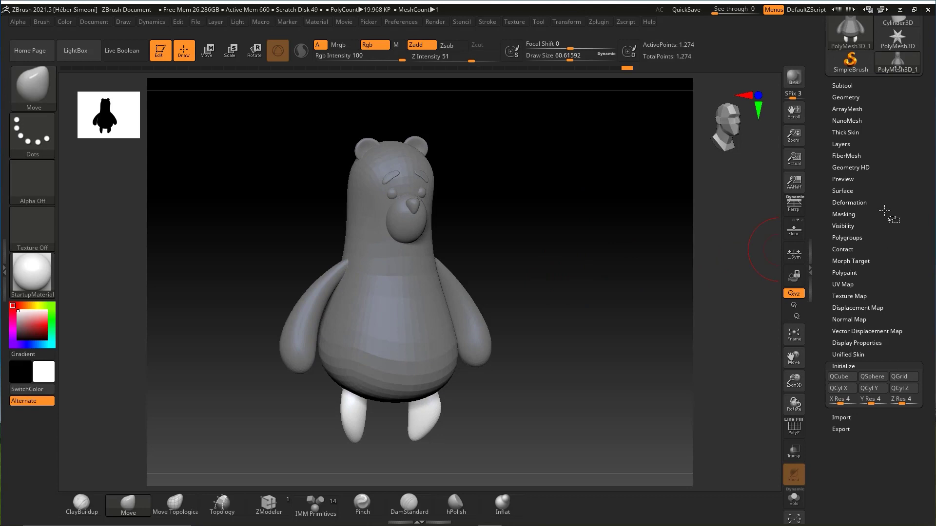
pyautogui.hotkey('shift', 'd')
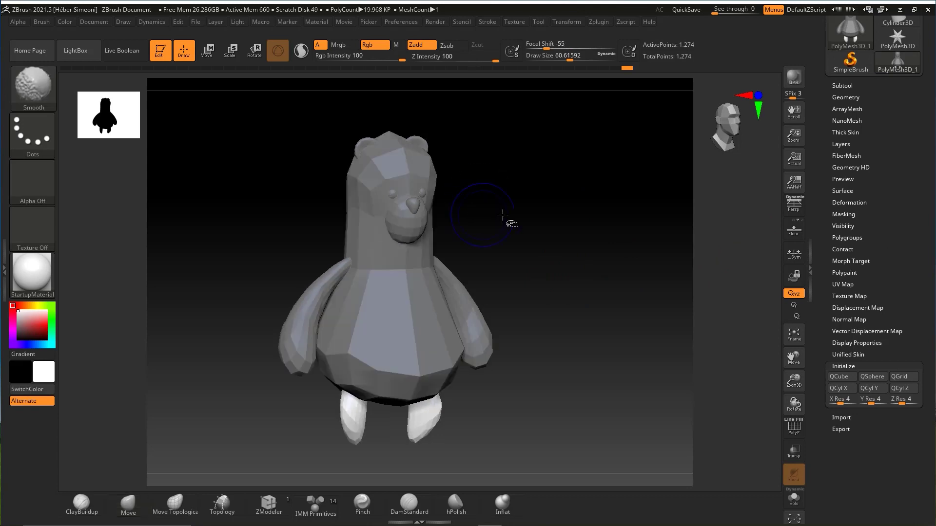
pyautogui.press('d')
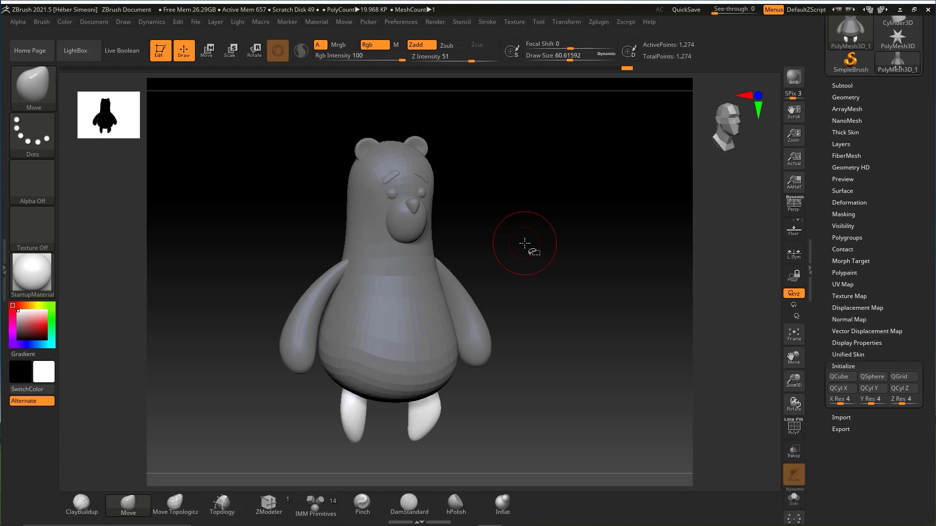
# Clear the mask from the whole bear by Ctrl-dragging on empty canvas.
pyautogui.hotkey('ctrl', 'shift')
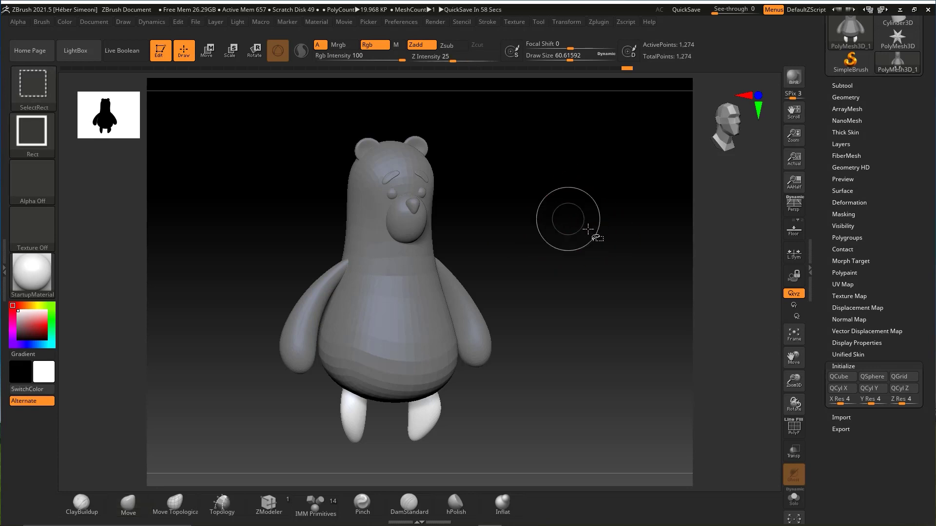
pyautogui.press('ctrl')
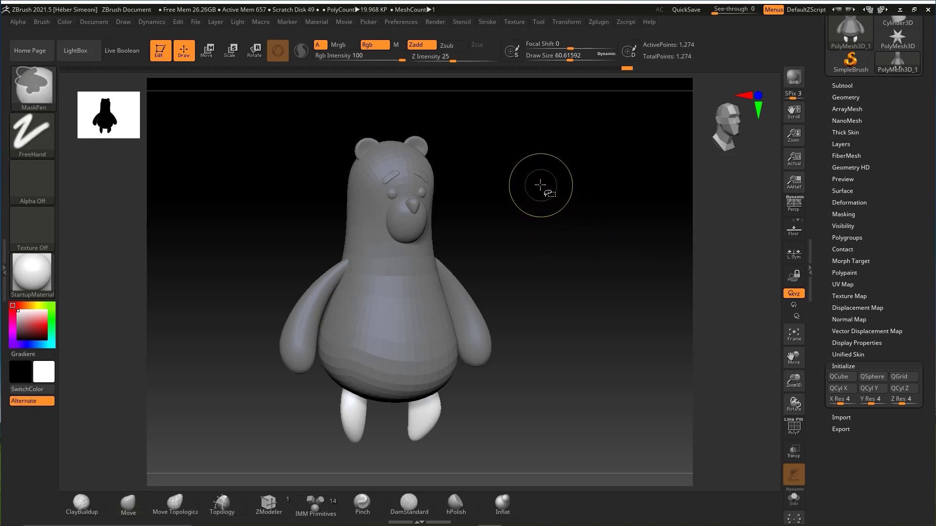
pyautogui.moveTo(557, 235)
pyautogui.keyDown('ctrl'); pyautogui.mouseDown()
pyautogui.moveTo(623, 309)
pyautogui.moveTo(588, 274)
pyautogui.mouseUp(); pyautogui.keyUp('ctrl')
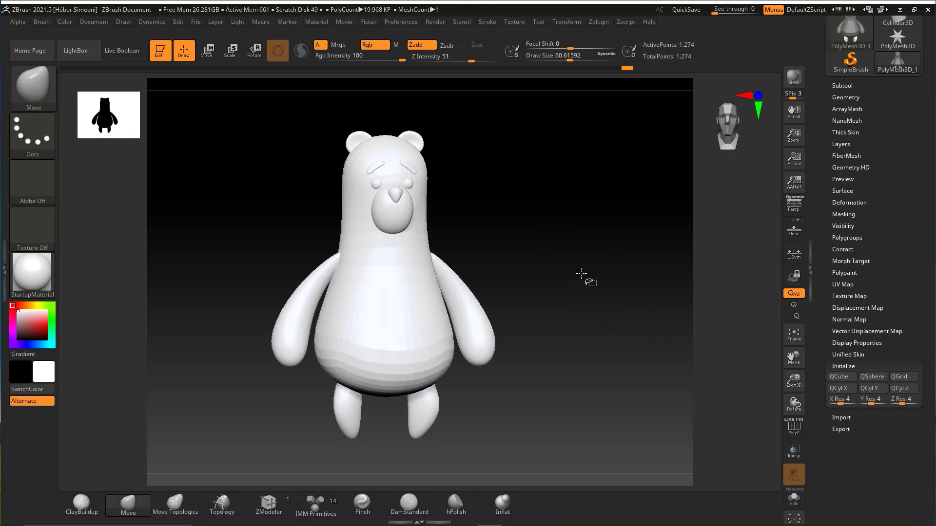
pyautogui.scroll(2, 883, 203)
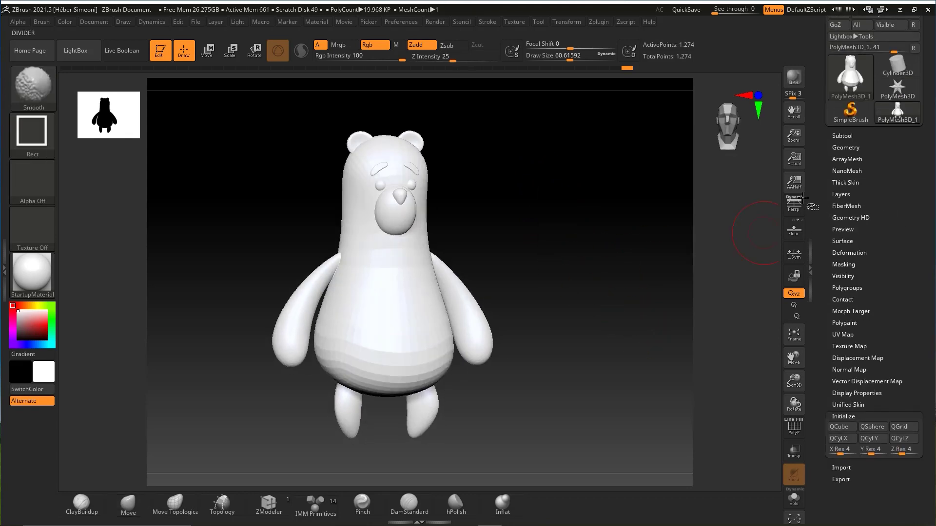
# Apply Dynamic Subdiv to bake the smooth subdivision into the bear mesh.
pyautogui.click(846, 147)
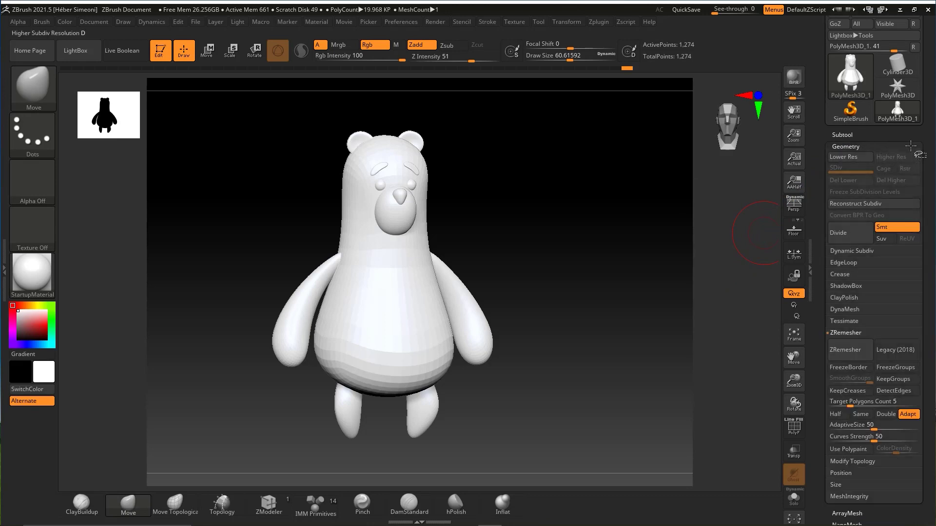
pyautogui.click(842, 288)
pyautogui.click(844, 207)
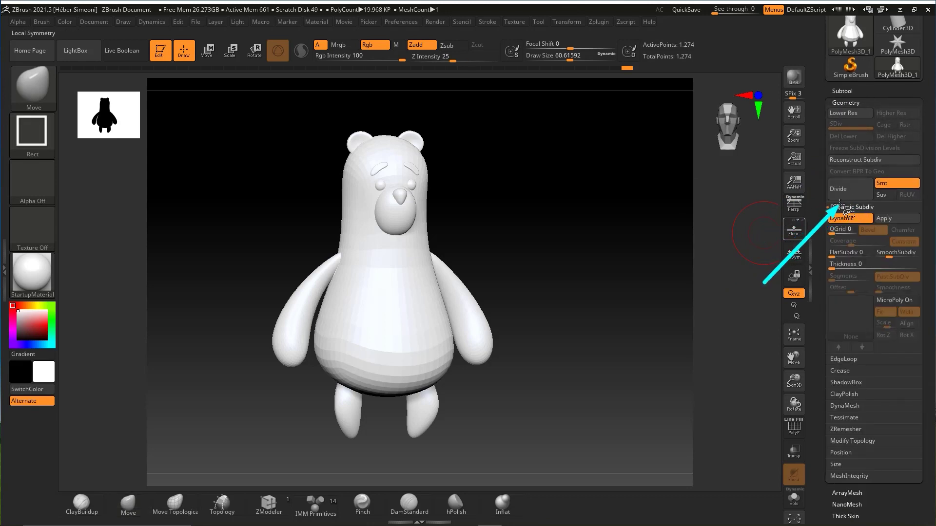
pyautogui.click(885, 219)
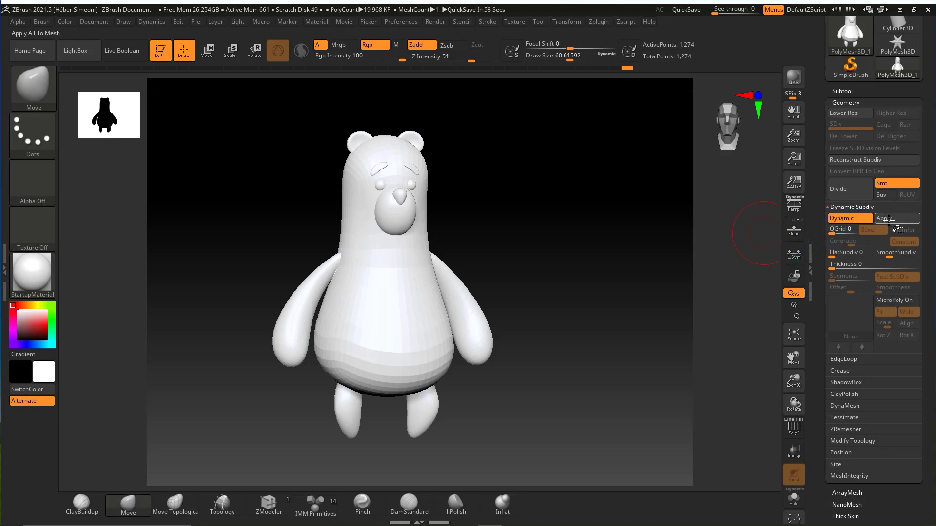
pyautogui.hotkey('ctrl', 'shift')
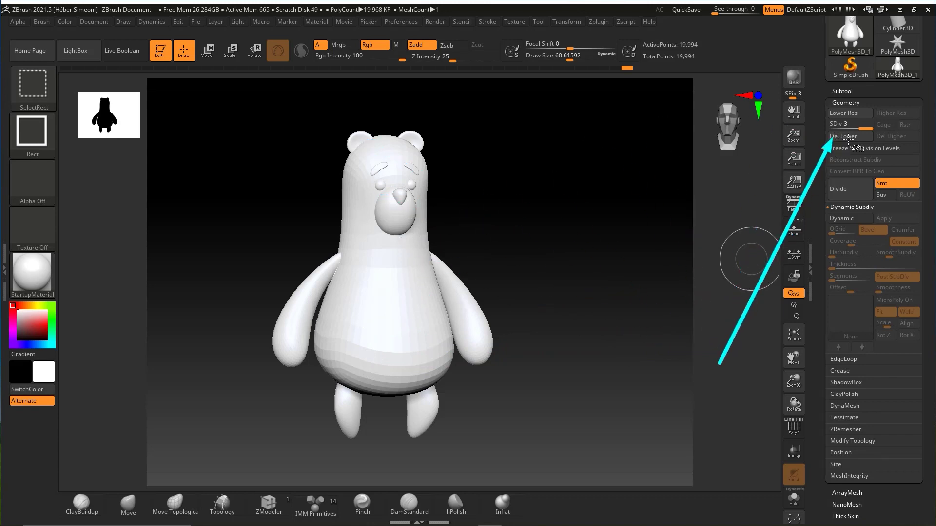
# Delete the lower subdivision levels, leaving a single 19,994-point level.
pyautogui.click(834, 137)
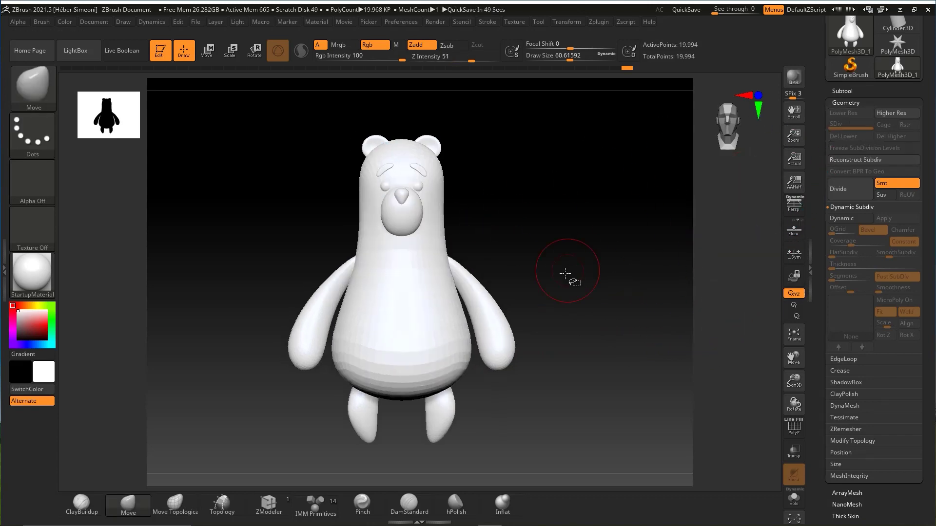
pyautogui.moveTo(565, 274); pyautogui.dragTo(598, 275)
pyautogui.click(848, 103)
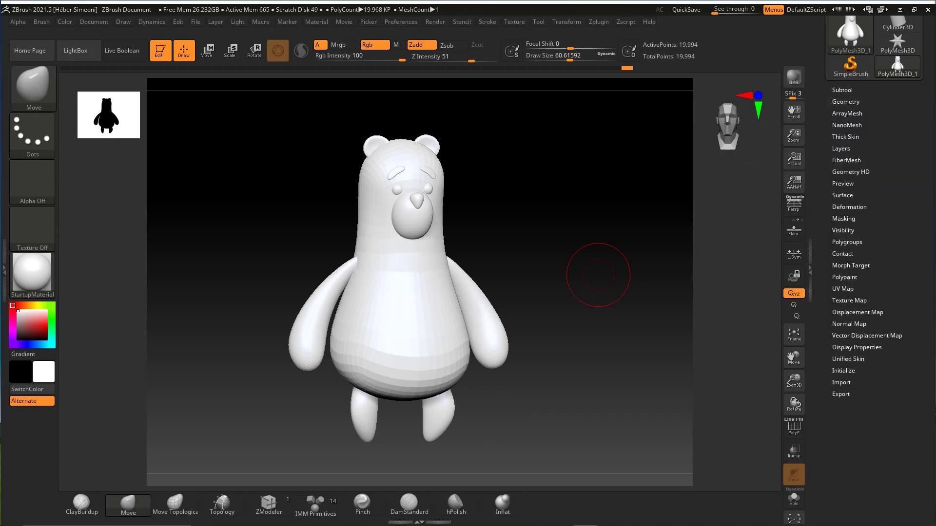
pyautogui.scroll(-1, 842, 95)
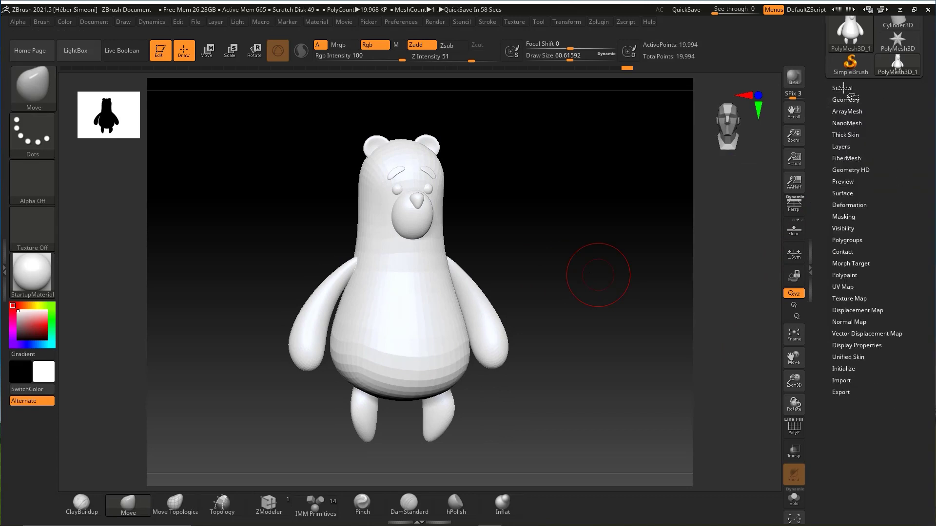
# Use Split To Parts on the bear mesh, producing 13 separate SubTools.
pyautogui.click(842, 88)
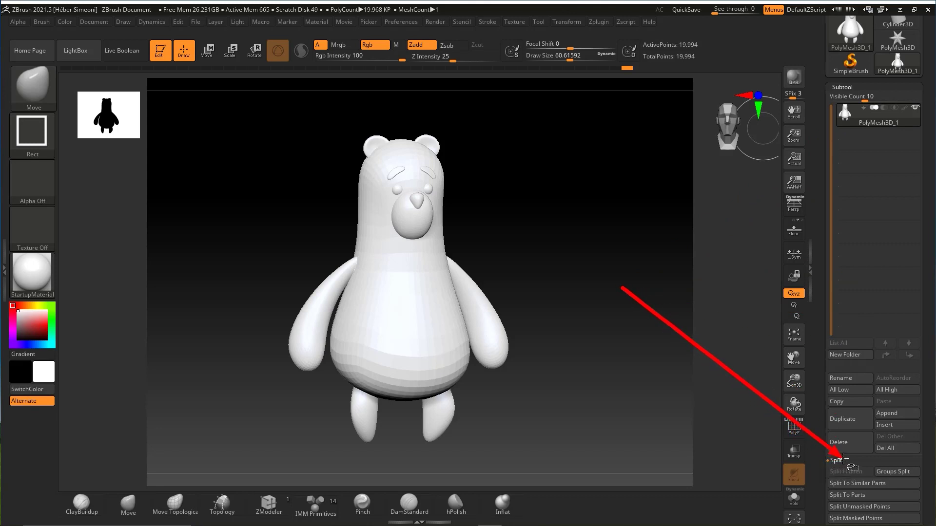
pyautogui.click(846, 495)
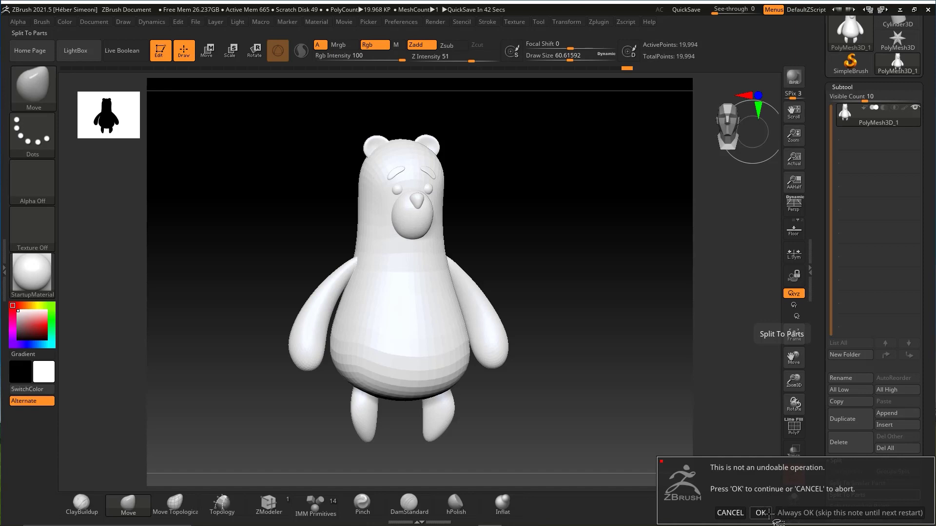
pyautogui.click(760, 512)
pyautogui.moveTo(670, 271)
pyautogui.mouseDown()
pyautogui.moveTo(805, 178)
pyautogui.moveTo(827, 151)
pyautogui.moveTo(816, 209)
pyautogui.moveTo(824, 260)
pyautogui.moveTo(527, 211)
pyautogui.moveTo(455, 217)
pyautogui.mouseUp()
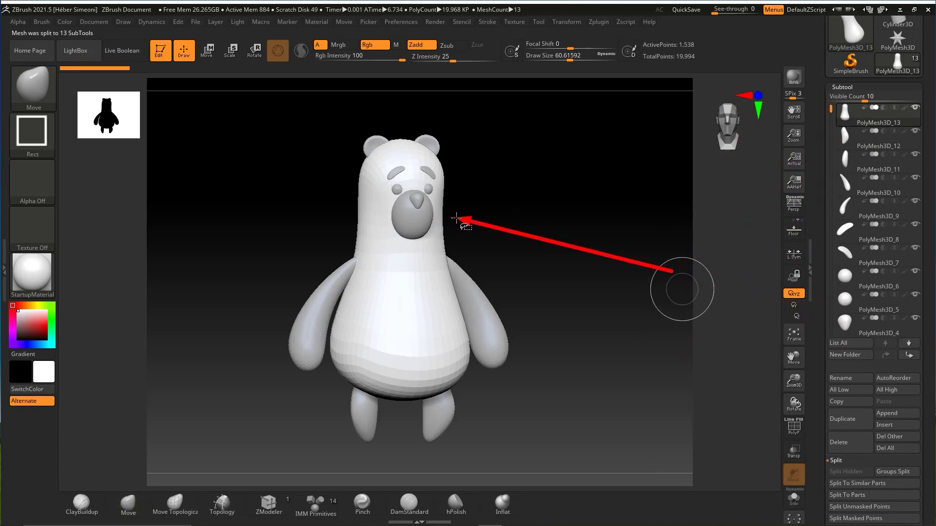
pyautogui.moveTo(548, 209)
pyautogui.keyDown('ctrl'); pyautogui.keyDown('shift'); pyautogui.mouseDown()
pyautogui.moveTo(251, 292)
pyautogui.moveTo(533, 189)
pyautogui.moveTo(351, 178)
pyautogui.moveTo(183, 49)
pyautogui.mouseUp(); pyautogui.keyUp('shift'); pyautogui.keyUp('ctrl')
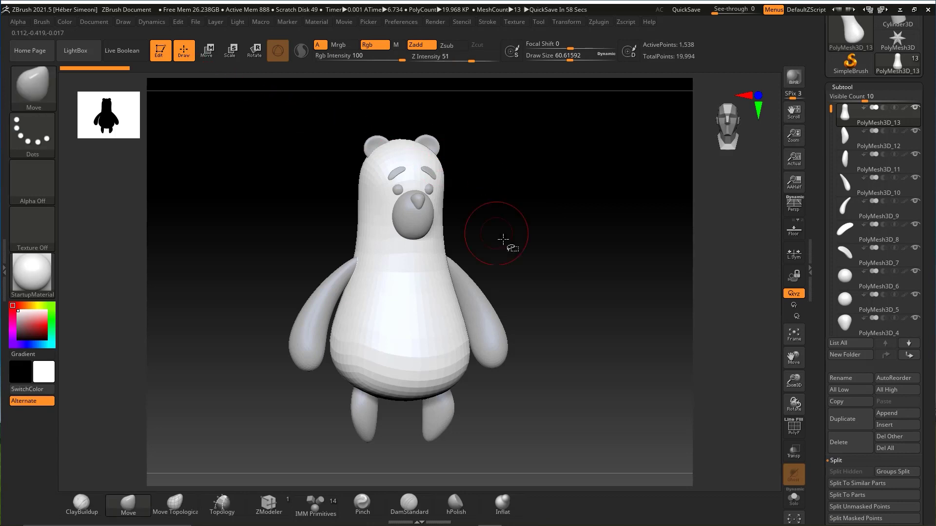
pyautogui.moveTo(503, 239); pyautogui.dragTo(518, 267)
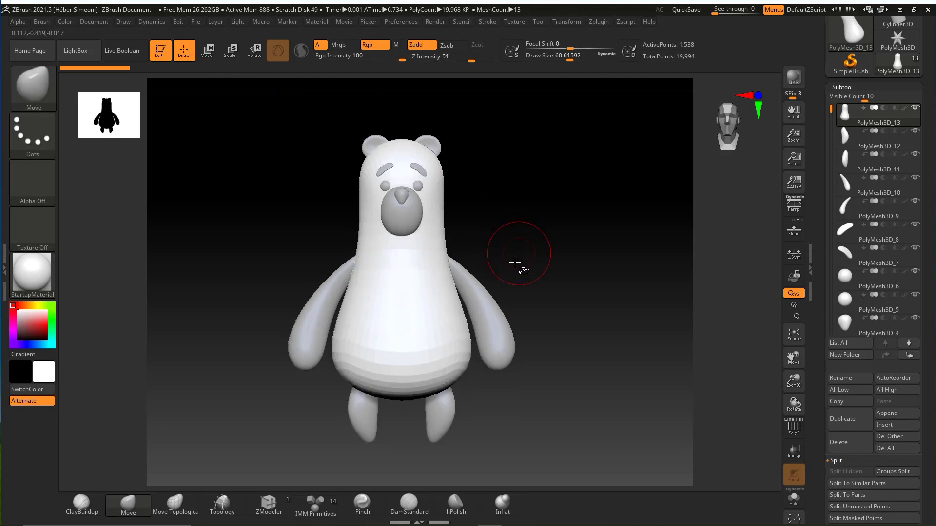
pyautogui.keyDown('alt'); pyautogui.click(494, 315); pyautogui.keyUp('alt')
pyautogui.moveTo(550, 265); pyautogui.dragTo(473, 293)
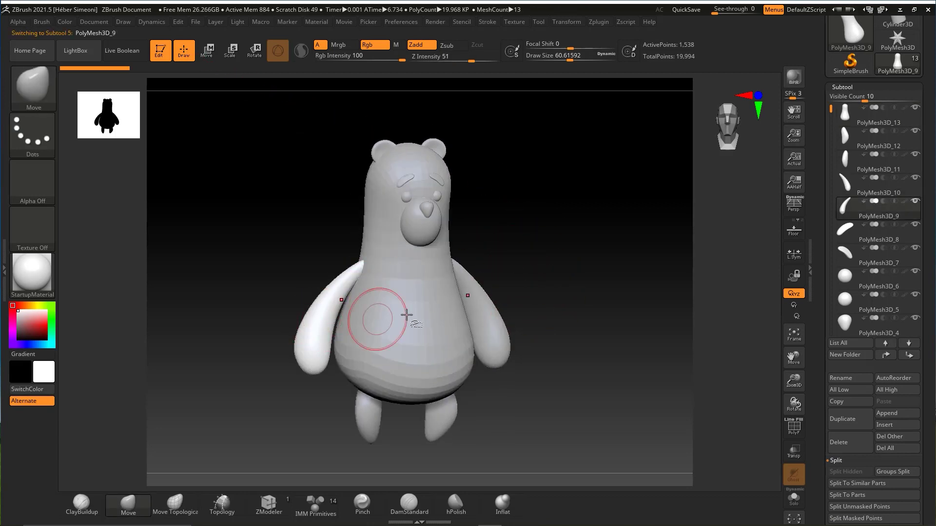
pyautogui.keyDown('alt'); pyautogui.click(441, 312); pyautogui.keyUp('alt')
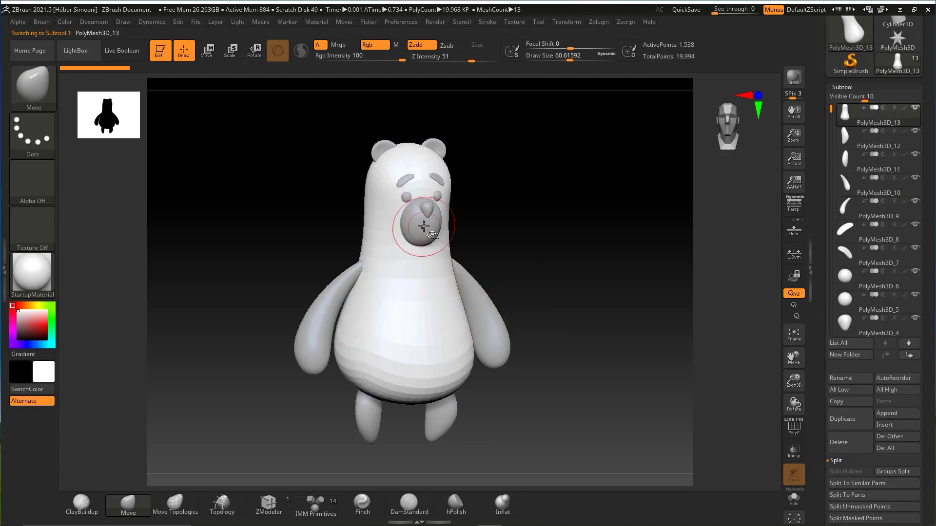
pyautogui.keyDown('alt'); pyautogui.click(425, 227); pyautogui.keyUp('alt')
pyautogui.keyDown('alt'); pyautogui.click(407, 197); pyautogui.keyUp('alt')
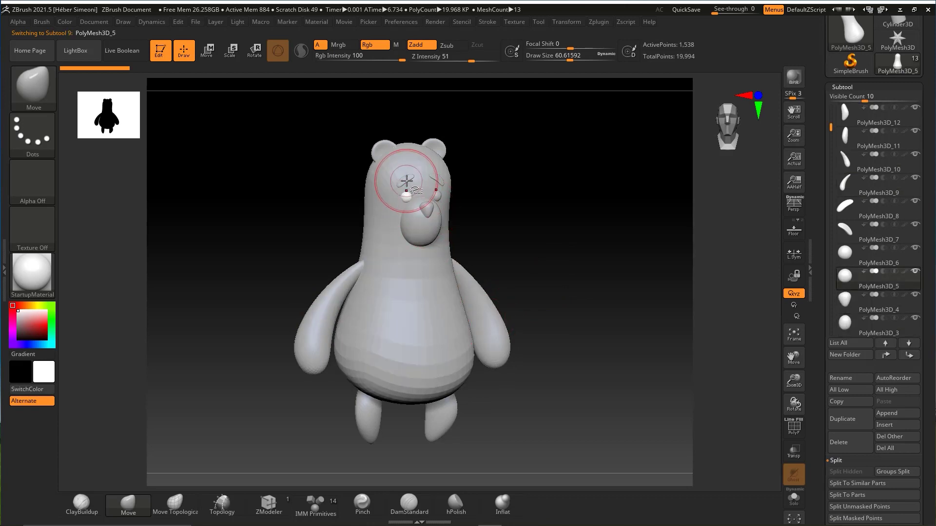
pyautogui.keyDown('alt'); pyautogui.click(435, 148); pyautogui.keyUp('alt')
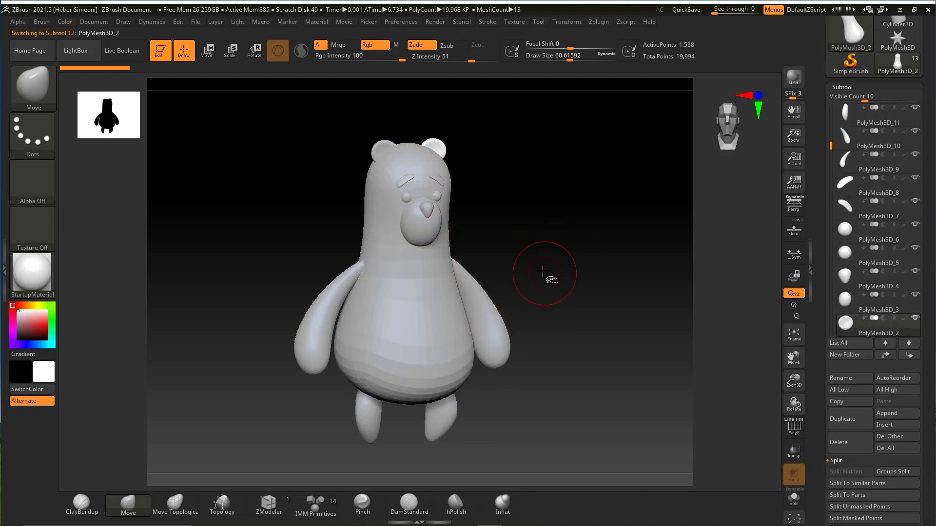
pyautogui.keyDown('alt'); pyautogui.click(430, 367); pyautogui.keyUp('alt')
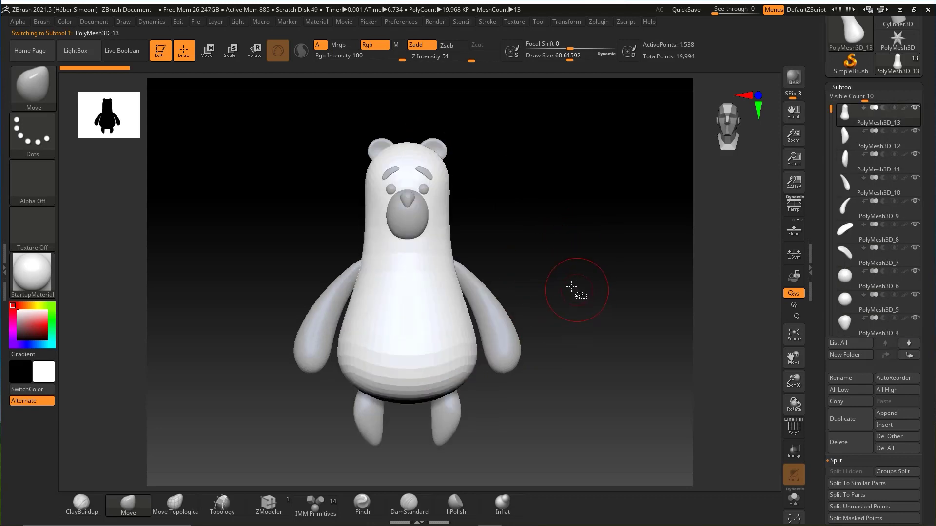
pyautogui.moveTo(572, 287); pyautogui.dragTo(590, 264)
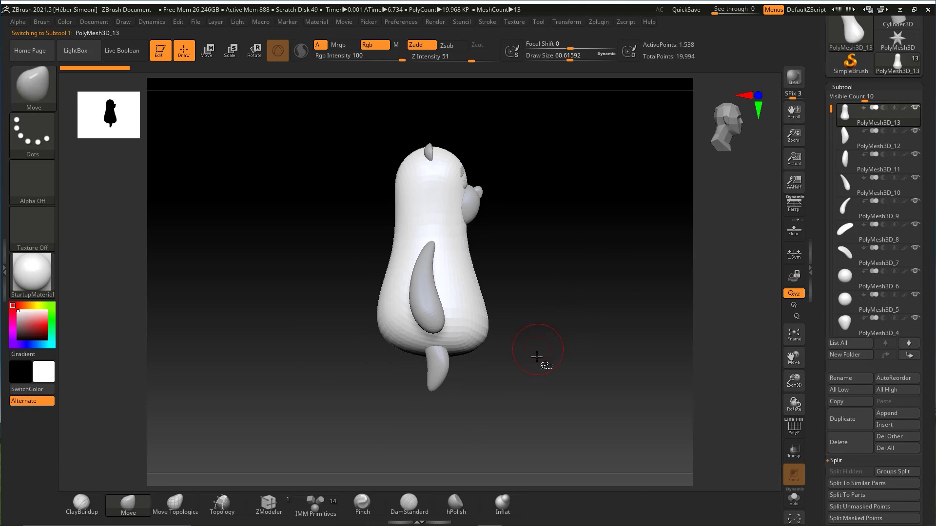
# Mask the bear's lower body and extract it as a 0.02-thick Extract0 shell.
pyautogui.press('ctrl')
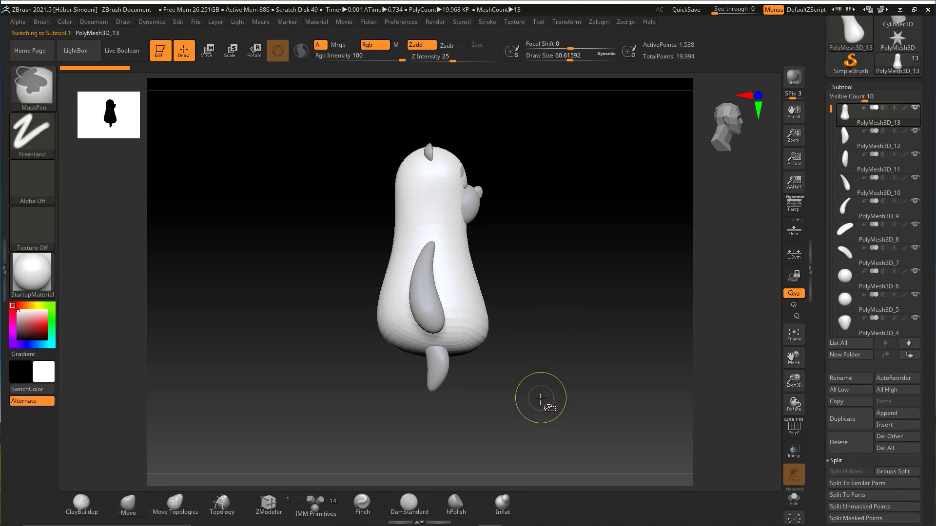
pyautogui.keyDown('ctrl'); pyautogui.moveTo(542, 414); pyautogui.dragTo(335, 292); pyautogui.keyUp('ctrl')
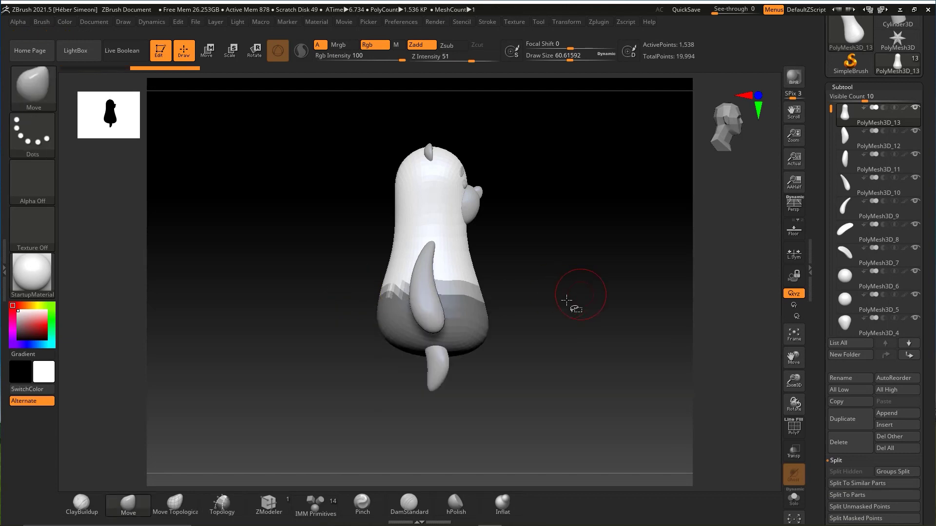
pyautogui.hotkey('ctrl', 'shift')
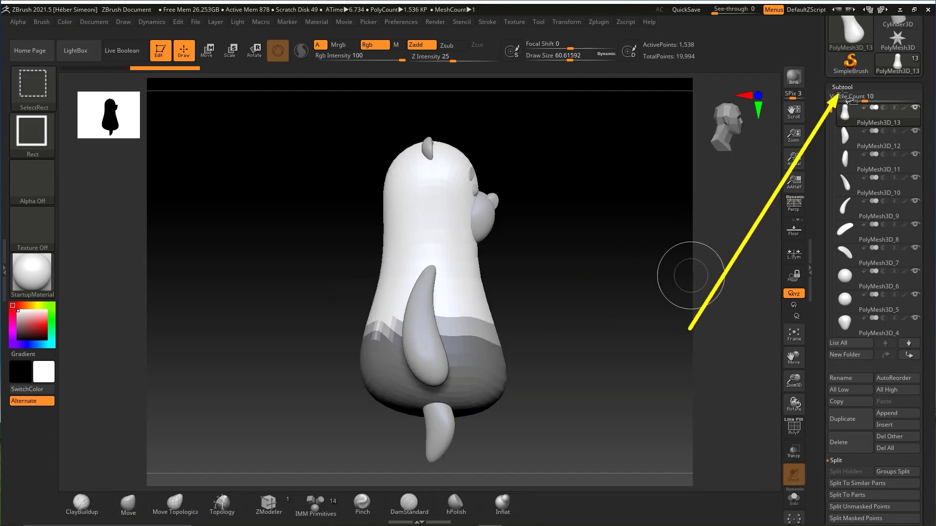
pyautogui.scroll(-5, 902, 215)
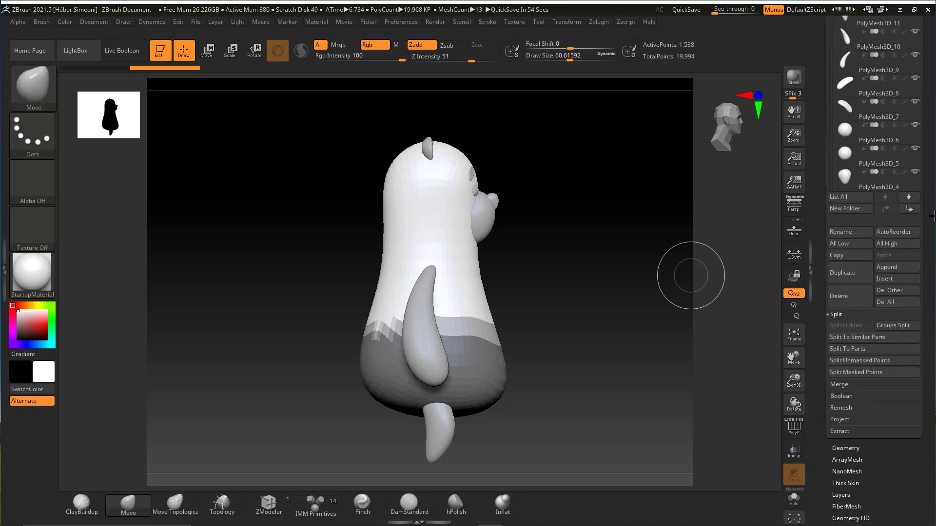
pyautogui.hotkey('ctrl', 'shift')
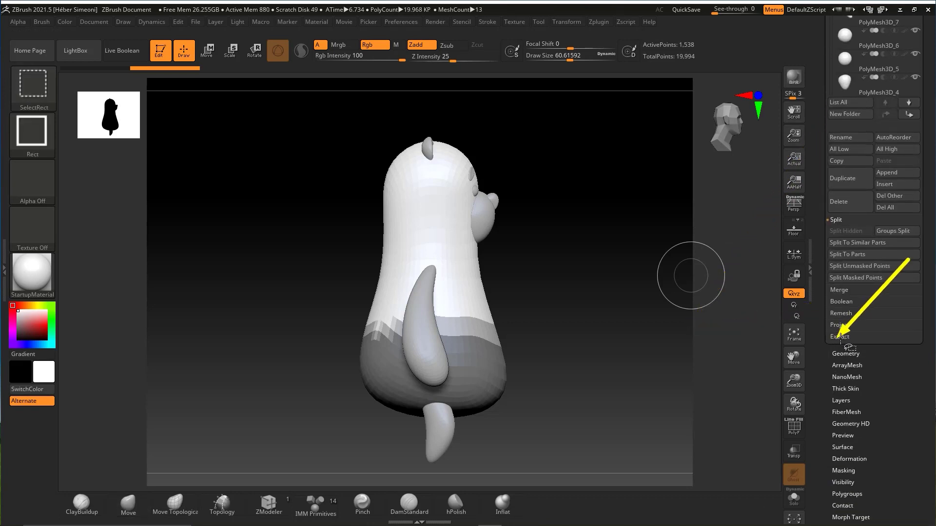
pyautogui.click(843, 336)
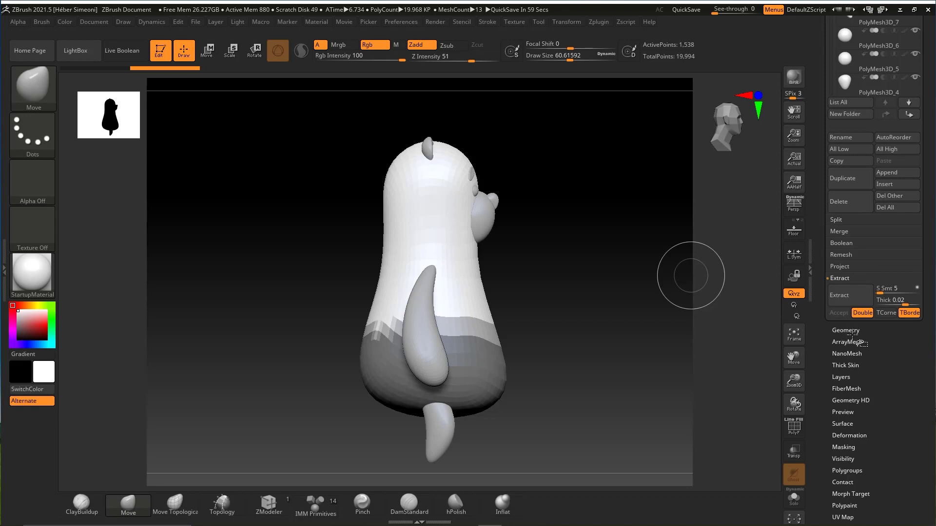
pyautogui.click(839, 295)
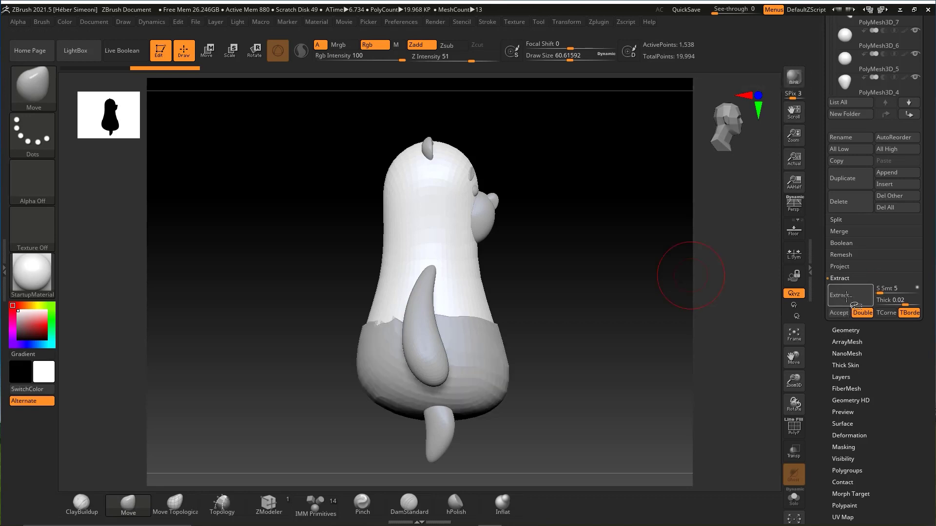
pyautogui.hotkey('ctrl', 'shift')
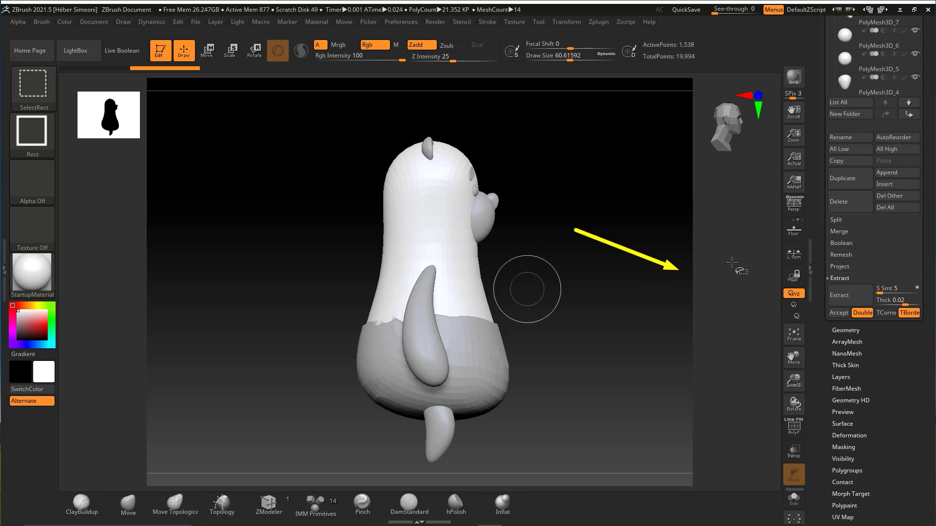
pyautogui.click(839, 313)
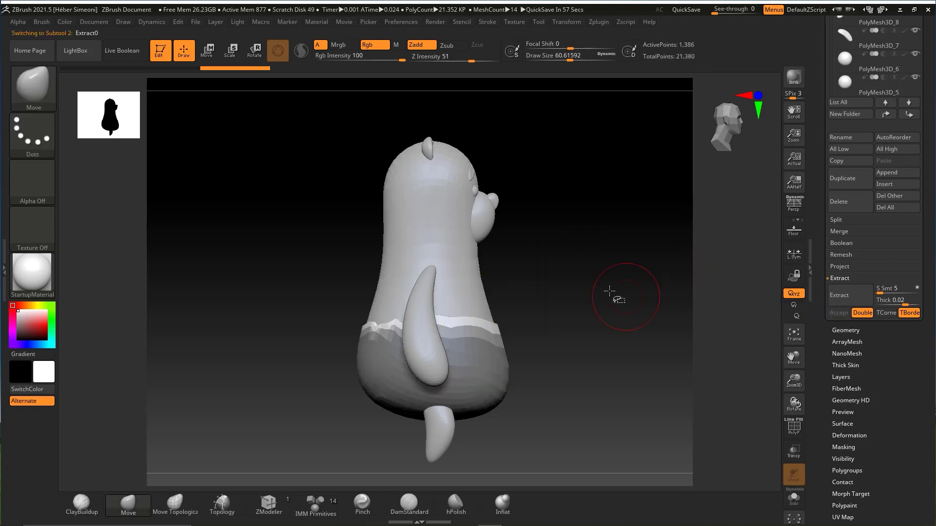
# Orbit around the bear to inspect the extracted shorts and clear the body mask.
pyautogui.moveTo(612, 297)
pyautogui.mouseDown()
pyautogui.moveTo(574, 318)
pyautogui.moveTo(601, 288)
pyautogui.mouseUp()
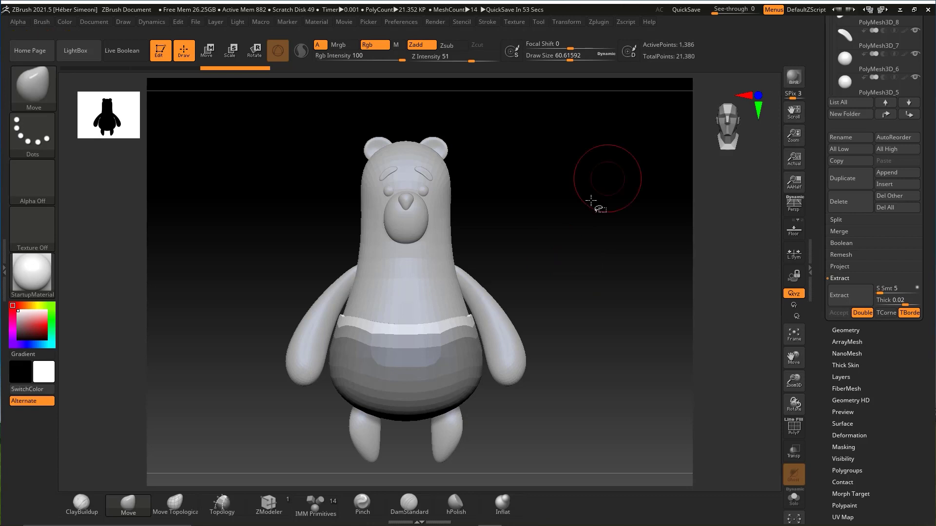
pyautogui.moveTo(591, 199)
pyautogui.mouseDown()
pyautogui.moveTo(587, 269)
pyautogui.moveTo(591, 258)
pyautogui.moveTo(575, 284)
pyautogui.moveTo(408, 393)
pyautogui.mouseUp()
pyautogui.keyDown('alt'); pyautogui.moveTo(637, 349); pyautogui.dragTo(355, 335); pyautogui.keyUp('alt')
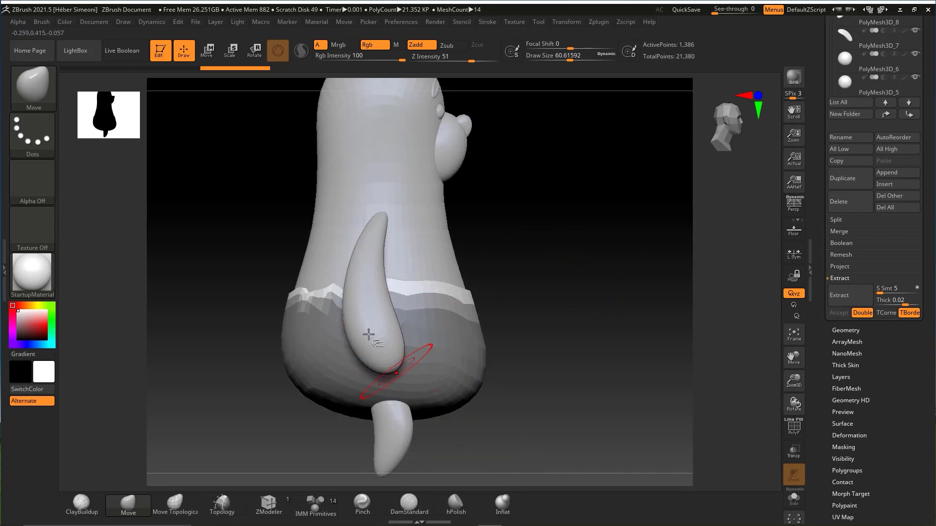
pyautogui.moveTo(548, 214)
pyautogui.keyDown('ctrl'); pyautogui.mouseDown()
pyautogui.moveTo(598, 253)
pyautogui.moveTo(560, 307)
pyautogui.moveTo(589, 305)
pyautogui.moveTo(578, 302)
pyautogui.mouseUp(); pyautogui.keyUp('ctrl')
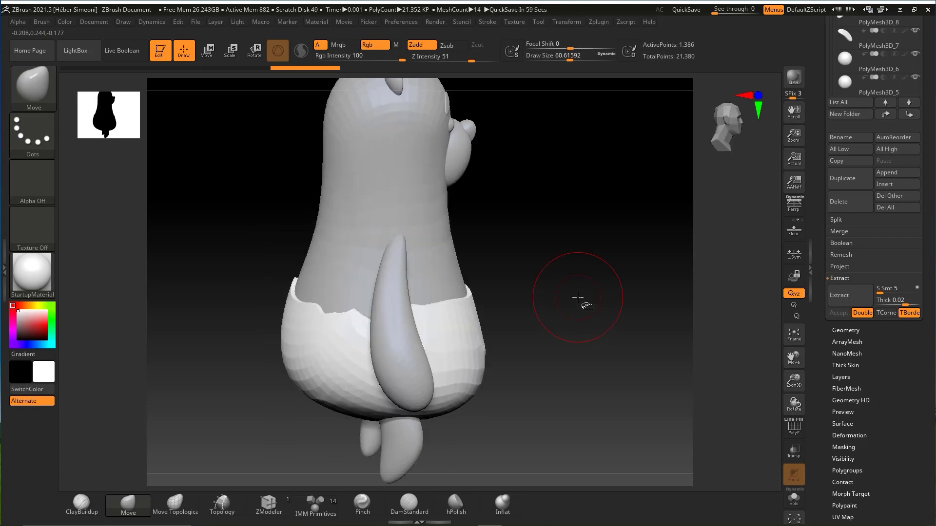
pyautogui.hotkey('ctrl', 'shift')
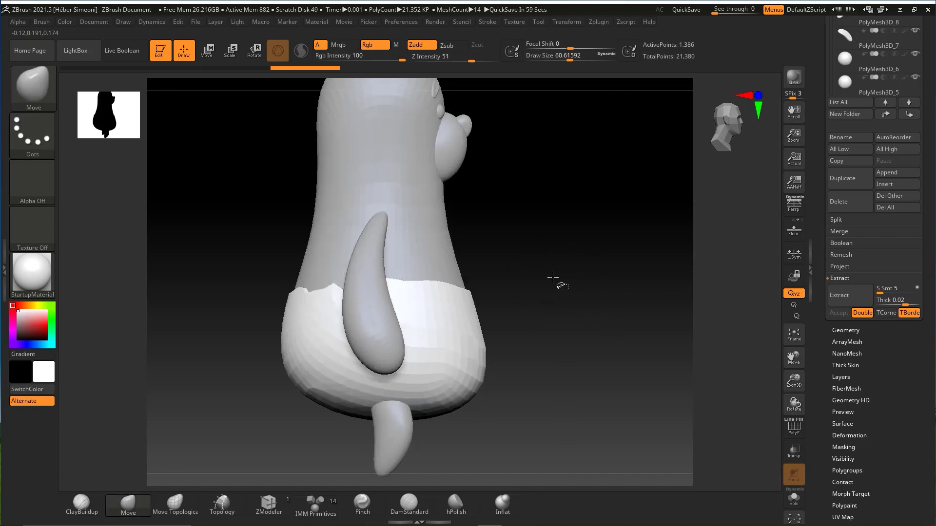
# Undo and redo the extraction to compare, then check the mask and SelectRect brushes.
pyautogui.hotkey('ctrl', 'z')
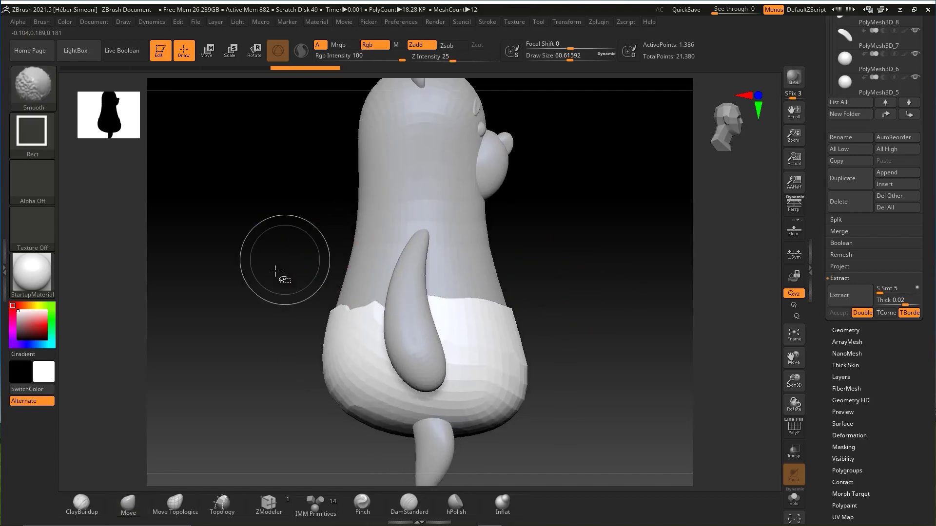
pyautogui.hotkey('ctrl', 'shift', 'z')
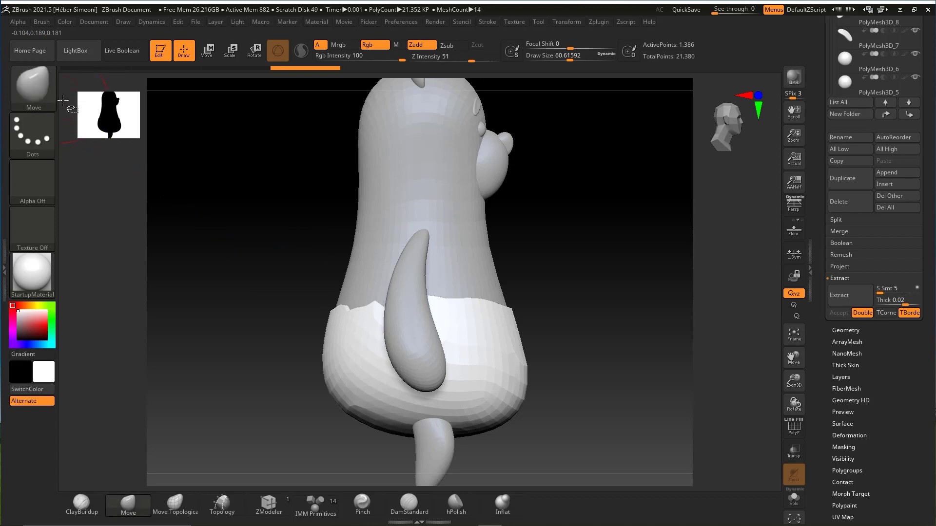
pyautogui.press('ctrl')
pyautogui.hotkey('ctrl', 'shift')
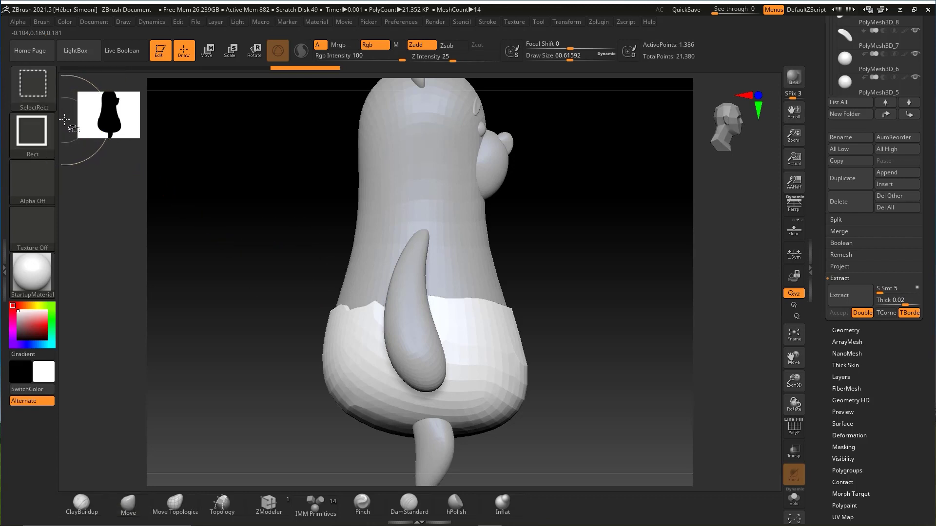
# Select the TrimCurve brush and draw trim lines across the shorts band's top.
pyautogui.click(35, 86)
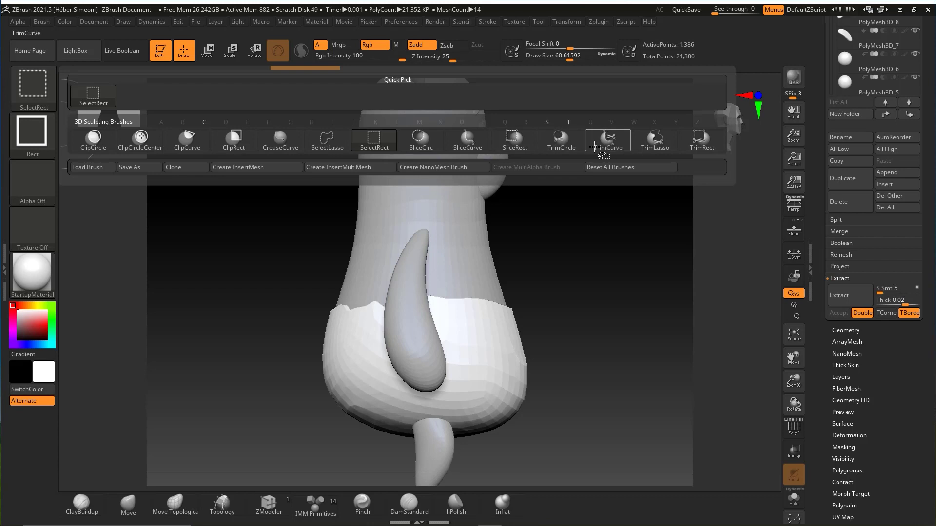
pyautogui.keyDown('ctrl'); pyautogui.keyDown('shift'); pyautogui.click(611, 137); pyautogui.keyUp('shift'); pyautogui.keyUp('ctrl')
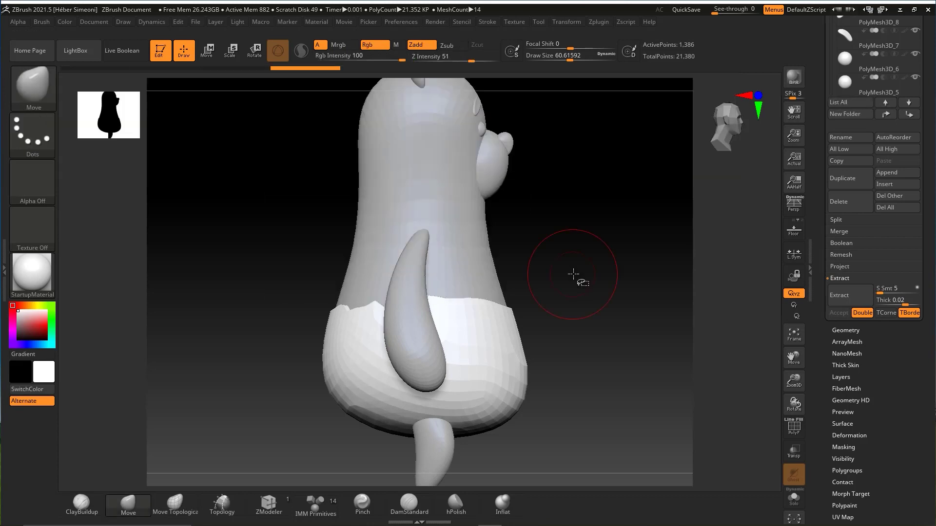
pyautogui.hotkey('ctrl', 'shift')
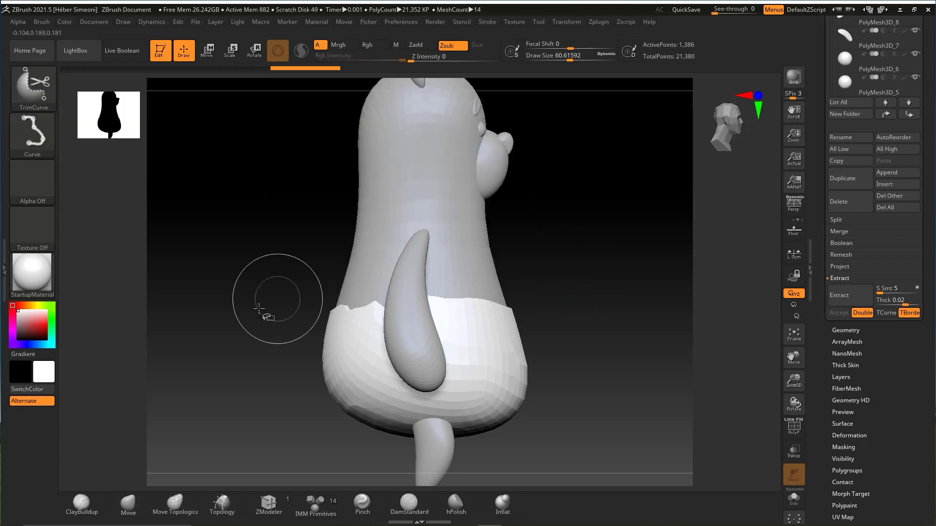
pyautogui.keyDown('ctrl'); pyautogui.keyDown('shift'); pyautogui.moveTo(252, 316); pyautogui.dragTo(632, 298); pyautogui.keyUp('shift'); pyautogui.keyUp('ctrl')
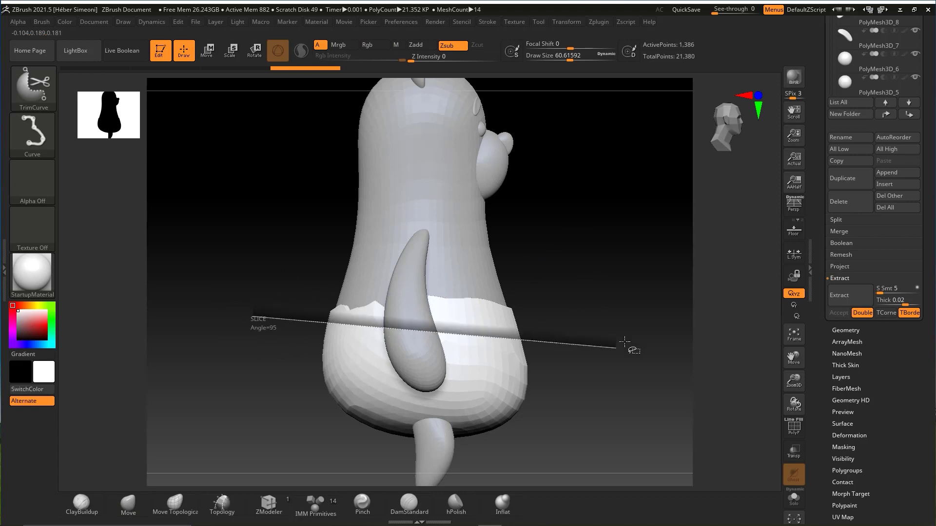
pyautogui.moveTo(253, 317)
pyautogui.keyDown('ctrl'); pyautogui.keyDown('shift'); pyautogui.mouseDown()
pyautogui.moveTo(578, 306)
pyautogui.moveTo(588, 280)
pyautogui.moveTo(366, 319)
pyautogui.mouseUp(); pyautogui.keyUp('shift'); pyautogui.keyUp('ctrl')
pyautogui.keyDown('ctrl'); pyautogui.keyDown('shift'); pyautogui.moveTo(445, 314); pyautogui.dragTo(571, 308); pyautogui.keyUp('shift'); pyautogui.keyUp('ctrl')
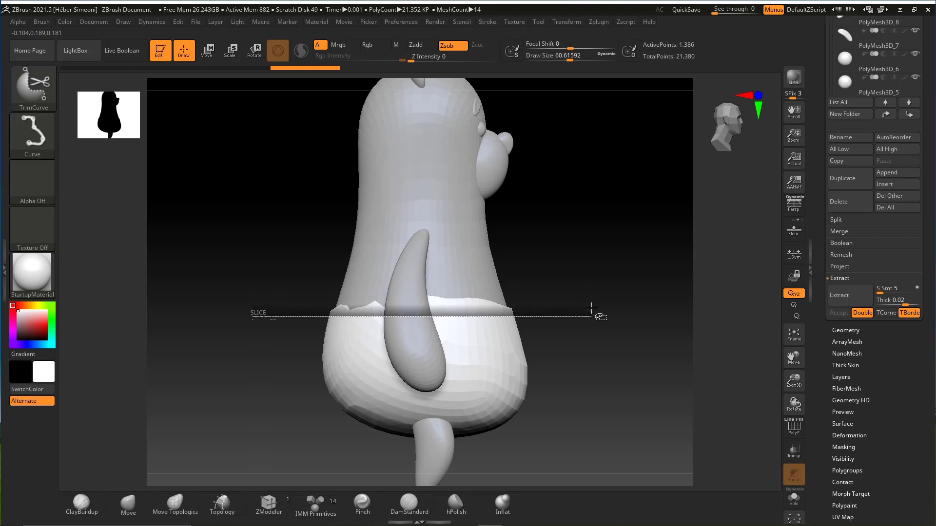
pyautogui.moveTo(441, 312)
pyautogui.keyDown('ctrl'); pyautogui.keyDown('shift'); pyautogui.mouseDown()
pyautogui.moveTo(372, 309)
pyautogui.moveTo(595, 305)
pyautogui.moveTo(351, 315)
pyautogui.moveTo(612, 310)
pyautogui.mouseUp(); pyautogui.keyUp('shift'); pyautogui.keyUp('ctrl')
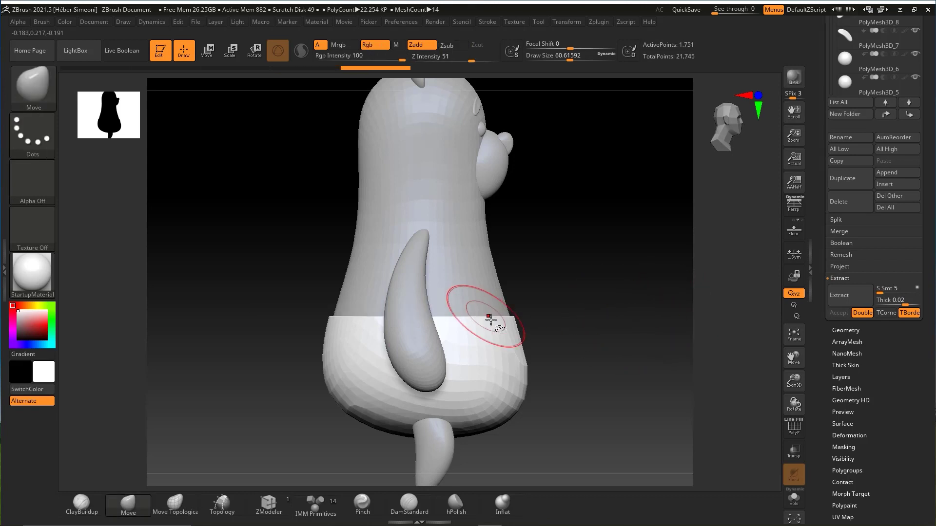
# Undo the first trim and recut the band's top edge straight.
pyautogui.hotkey('ctrl', 'z')
pyautogui.moveTo(235, 335)
pyautogui.keyDown('ctrl'); pyautogui.keyDown('shift'); pyautogui.mouseDown()
pyautogui.moveTo(665, 324)
pyautogui.moveTo(669, 335)
pyautogui.moveTo(365, 328)
pyautogui.moveTo(593, 332)
pyautogui.mouseUp(); pyautogui.keyUp('shift'); pyautogui.keyUp('ctrl')
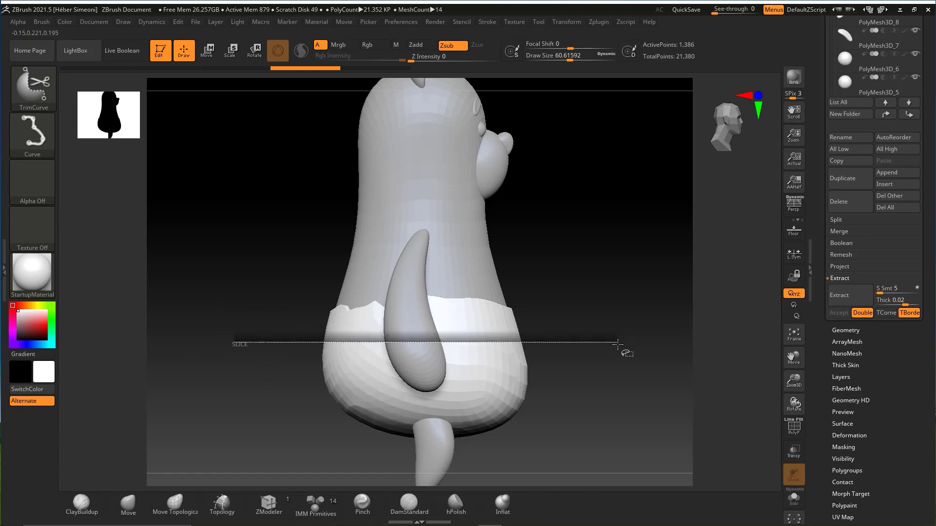
pyautogui.moveTo(618, 344)
pyautogui.keyDown('ctrl'); pyautogui.keyDown('shift'); pyautogui.mouseDown()
pyautogui.moveTo(623, 307)
pyautogui.moveTo(616, 324)
pyautogui.moveTo(583, 305)
pyautogui.moveTo(595, 290)
pyautogui.moveTo(601, 296)
pyautogui.moveTo(590, 319)
pyautogui.moveTo(607, 299)
pyautogui.mouseUp(); pyautogui.keyUp('shift'); pyautogui.keyUp('ctrl')
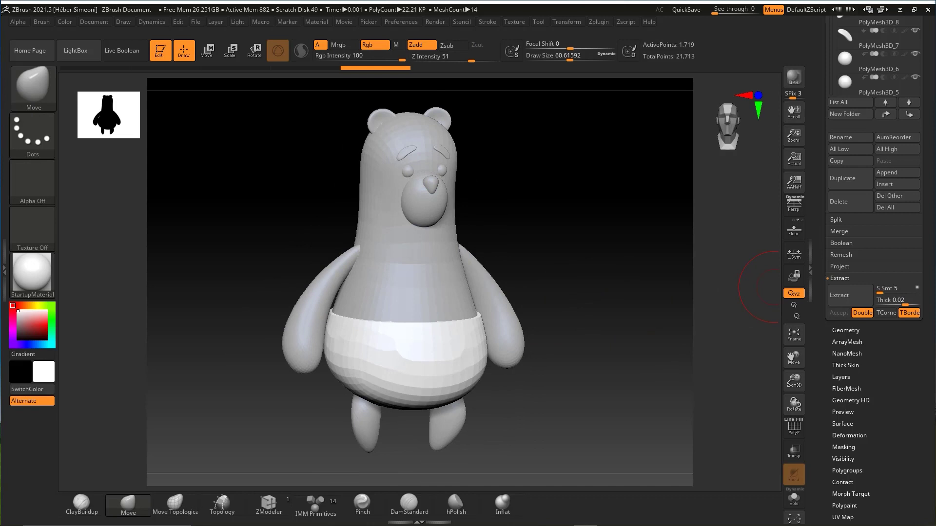
# Select the right leg, mask its top and extract it as a cuff shell.
pyautogui.moveTo(623, 276)
pyautogui.keyDown('alt'); pyautogui.mouseDown()
pyautogui.moveTo(585, 297)
pyautogui.moveTo(616, 219)
pyautogui.moveTo(501, 350)
pyautogui.mouseUp(); pyautogui.keyUp('alt')
pyautogui.keyDown('alt'); pyautogui.click(477, 357); pyautogui.keyUp('alt')
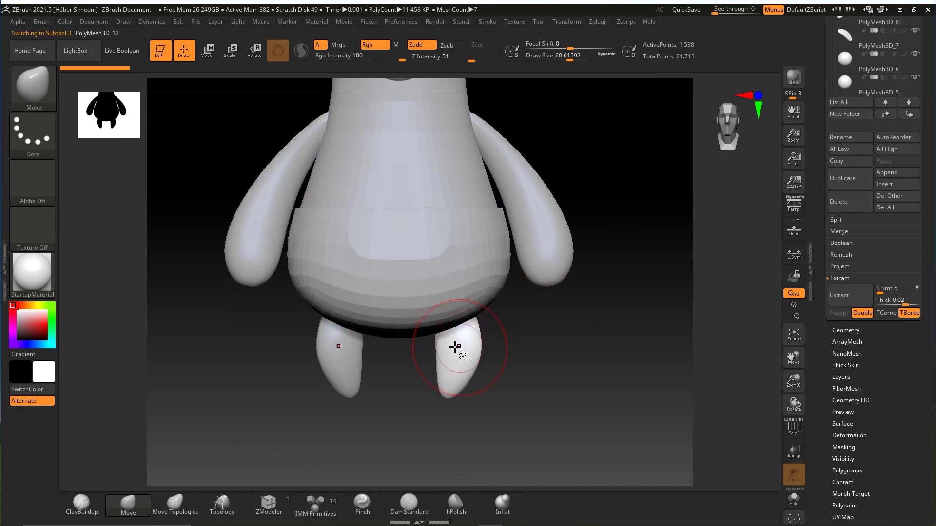
pyautogui.keyDown('ctrl'); pyautogui.moveTo(630, 219); pyautogui.dragTo(412, 352); pyautogui.keyUp('ctrl')
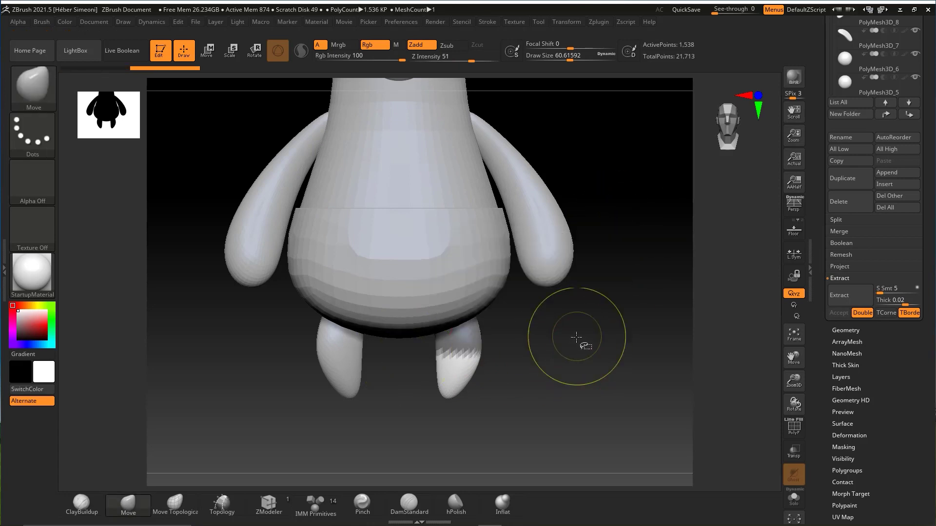
pyautogui.click(840, 299)
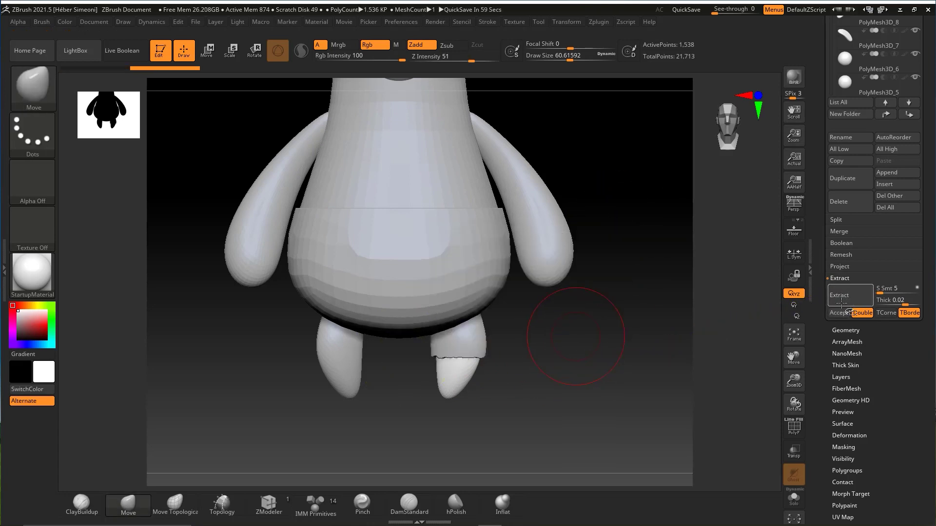
pyautogui.click(839, 313)
# Clear the leg mask and trim the cuff's ragged edge straight with TrimCurve.
pyautogui.press('ctrl')
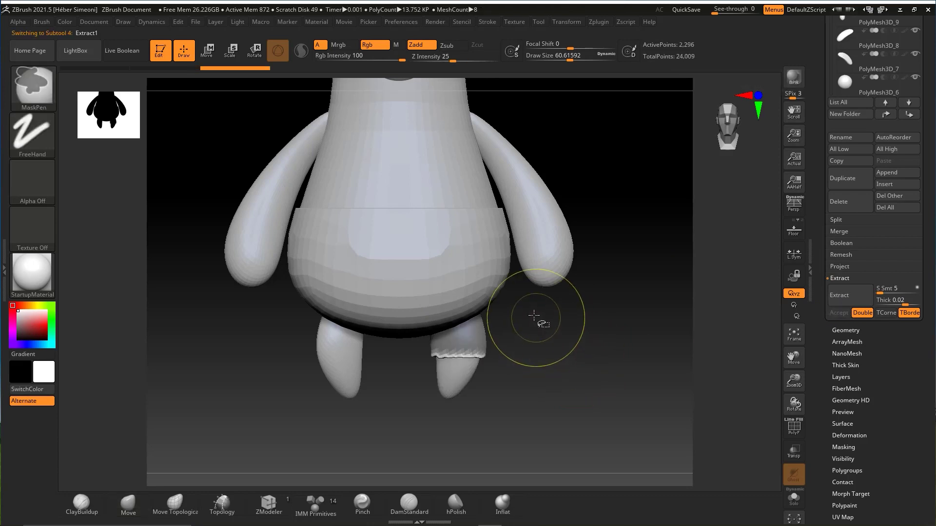
pyautogui.keyDown('ctrl'); pyautogui.moveTo(569, 349); pyautogui.dragTo(623, 397); pyautogui.keyUp('ctrl')
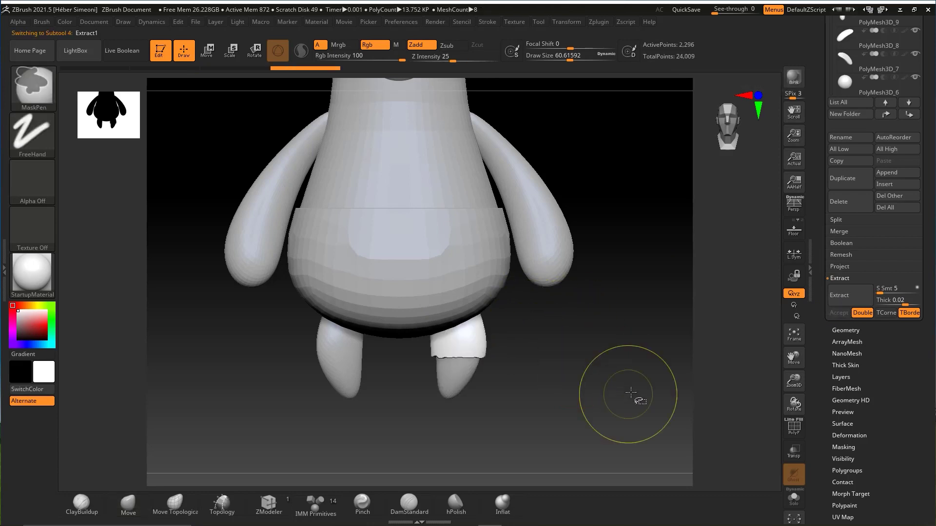
pyautogui.scroll(3, 591, 355)
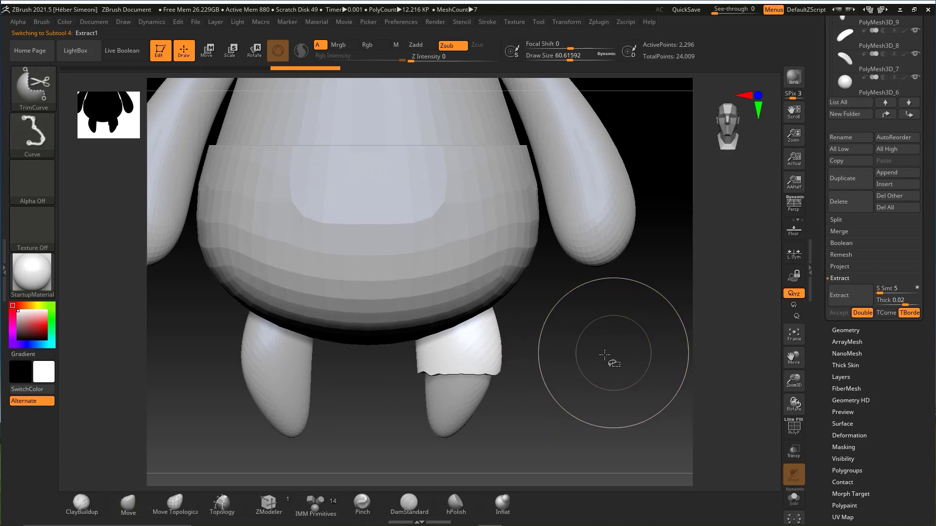
pyautogui.press('ctrl')
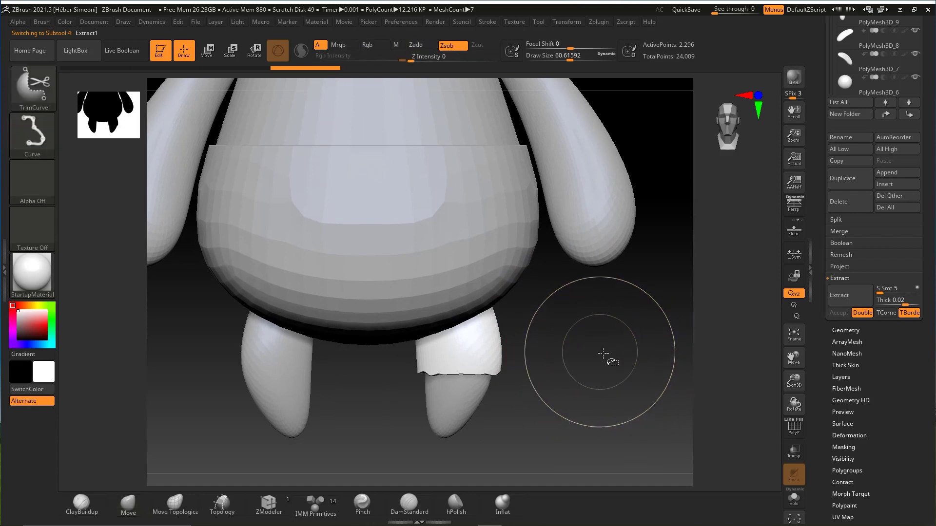
pyautogui.keyDown('ctrl'); pyautogui.keyDown('shift'); pyautogui.moveTo(602, 356); pyautogui.dragTo(473, 358); pyautogui.keyUp('shift'); pyautogui.keyUp('ctrl')
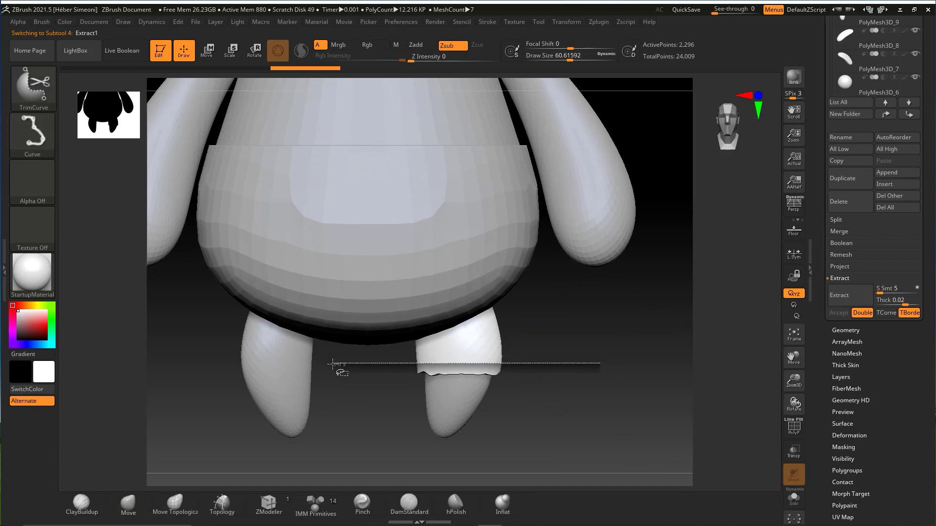
pyautogui.keyDown('ctrl'); pyautogui.keyDown('shift'); pyautogui.moveTo(336, 358); pyautogui.dragTo(335, 363); pyautogui.keyUp('shift'); pyautogui.keyUp('ctrl')
pyautogui.scroll(-3, 539, 365)
pyautogui.hotkey('ctrl', 'shift')
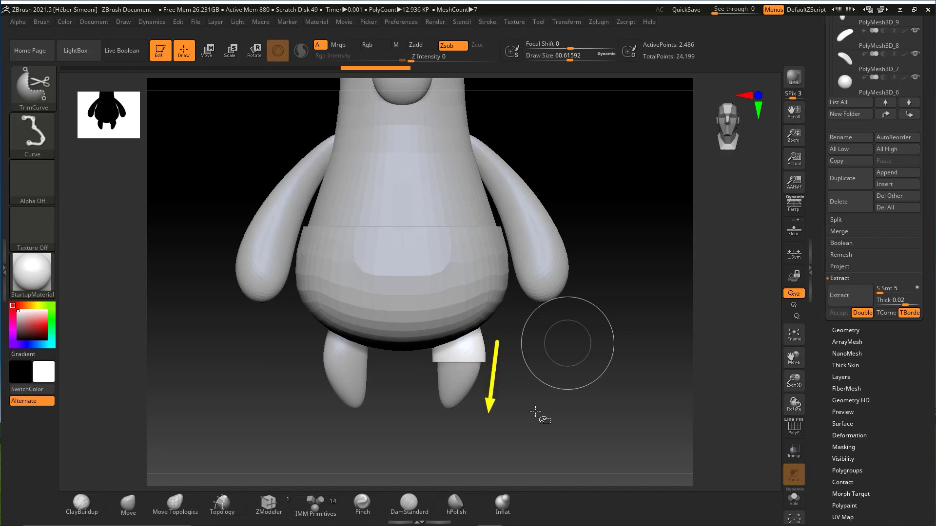
pyautogui.moveTo(543, 386)
pyautogui.mouseDown()
pyautogui.moveTo(569, 366)
pyautogui.moveTo(485, 371)
pyautogui.moveTo(477, 347)
pyautogui.mouseUp()
# Apply Mirror And Weld to the cuff so the other leg gets a matching one.
pyautogui.moveTo(580, 376); pyautogui.dragTo(560, 356)
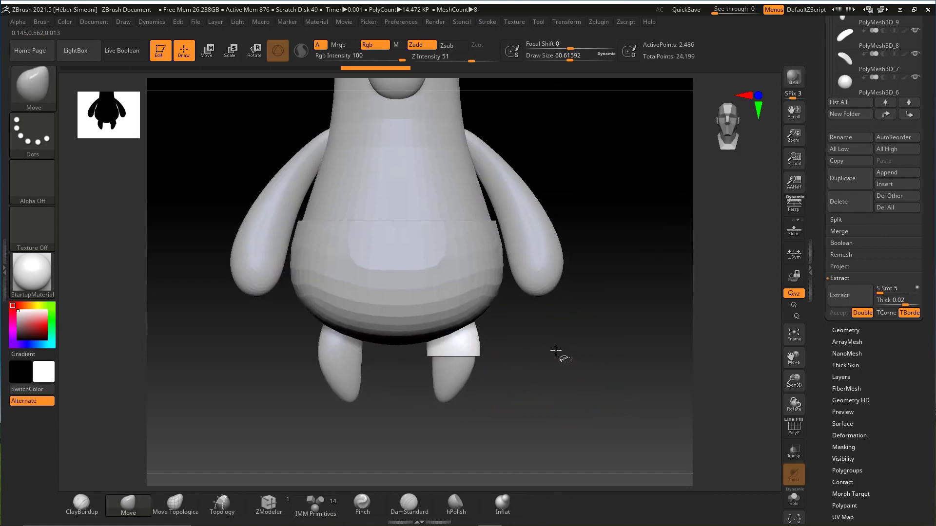
pyautogui.hotkey('ctrl', 'shift')
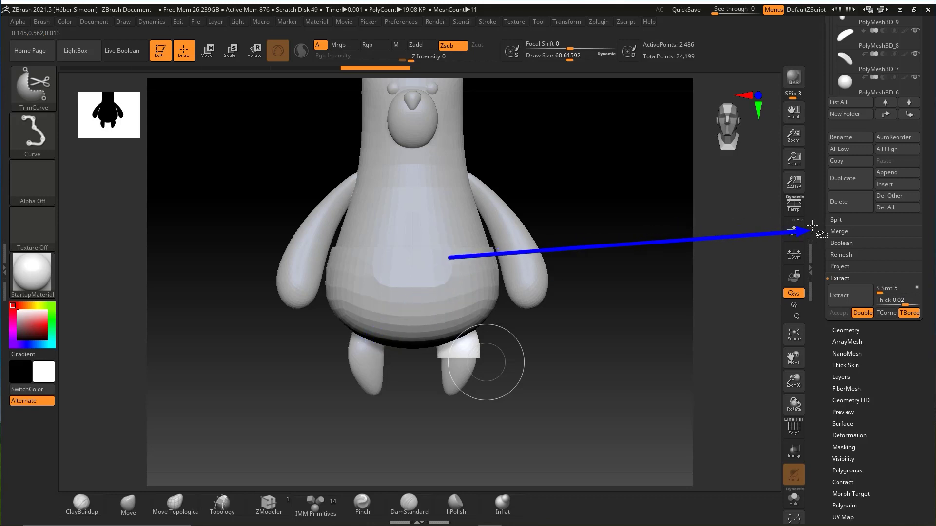
pyautogui.click(842, 330)
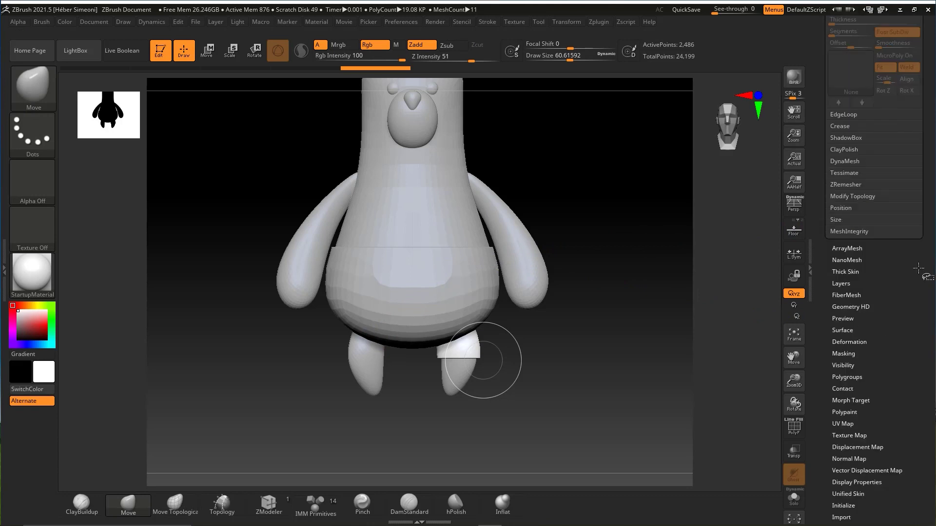
pyautogui.click(842, 280)
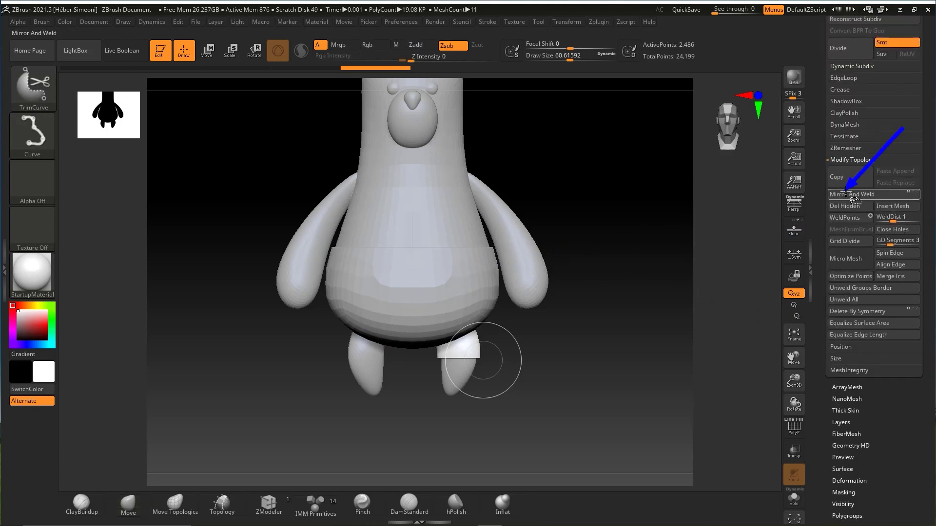
pyautogui.click(851, 195)
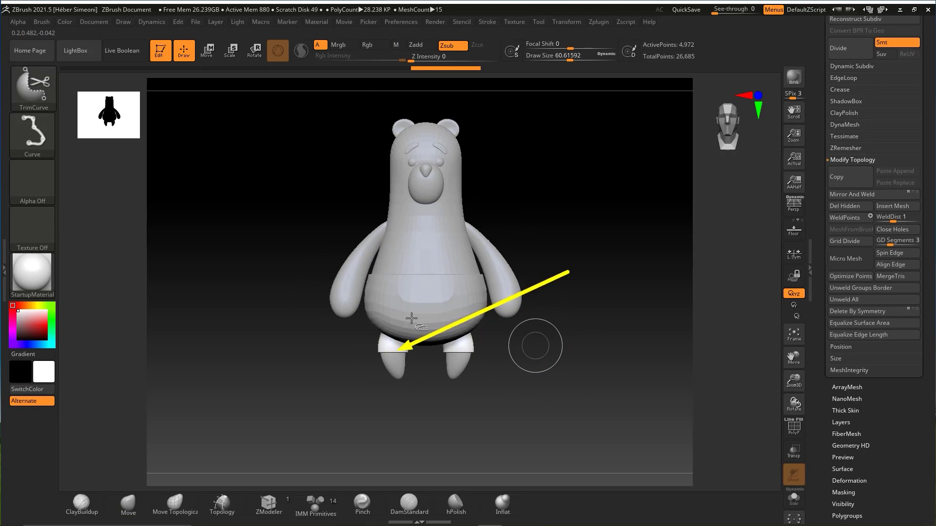
pyautogui.hotkey('ctrl', 'shift')
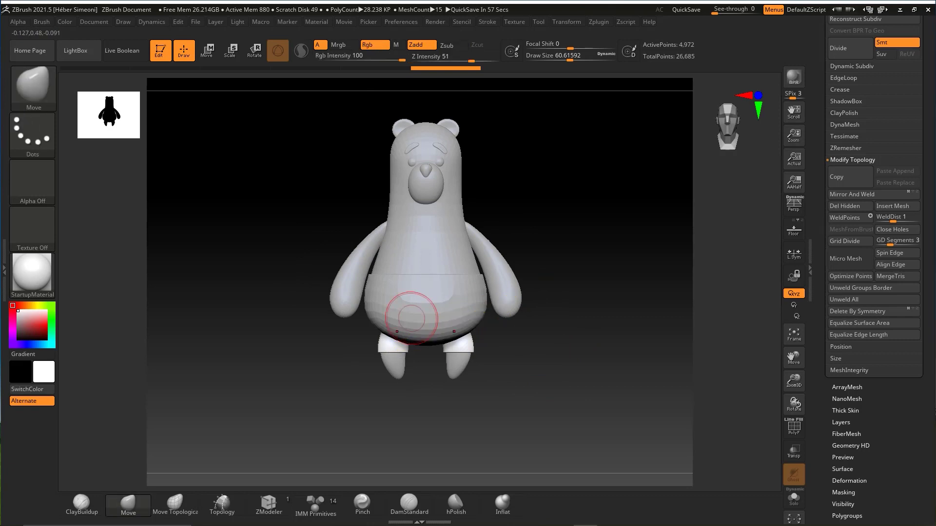
# Select the snout ball and mask the lower half of the muzzle.
pyautogui.moveTo(572, 223)
pyautogui.mouseDown()
pyautogui.moveTo(596, 296)
pyautogui.moveTo(547, 282)
pyautogui.moveTo(660, 225)
pyautogui.moveTo(571, 350)
pyautogui.moveTo(554, 299)
pyautogui.mouseUp()
pyautogui.press('space')
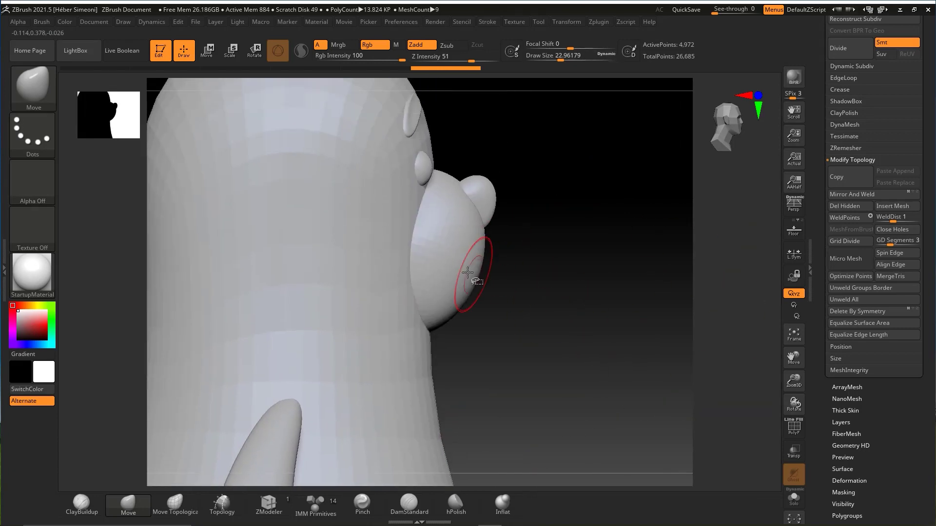
pyautogui.keyDown('alt'); pyautogui.click(465, 272); pyautogui.keyUp('alt')
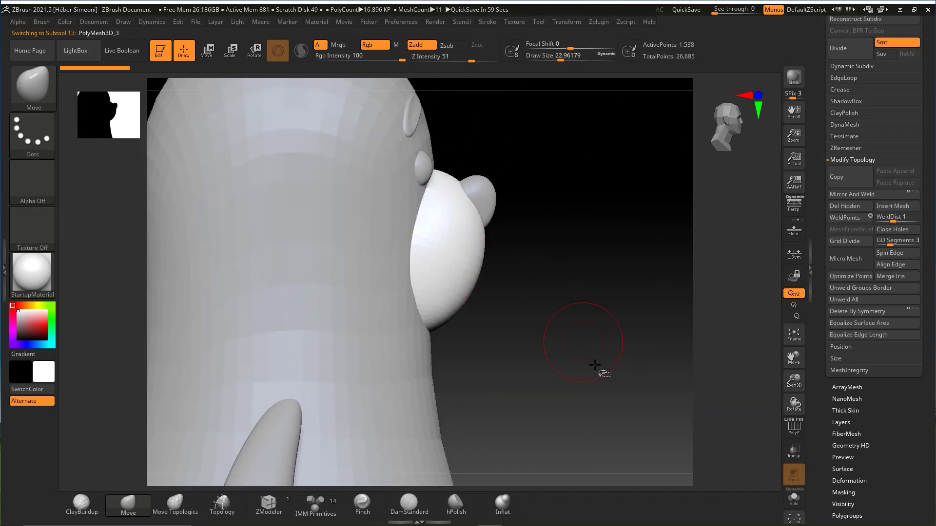
pyautogui.keyDown('ctrl'); pyautogui.moveTo(620, 422); pyautogui.dragTo(290, 262); pyautogui.keyUp('ctrl')
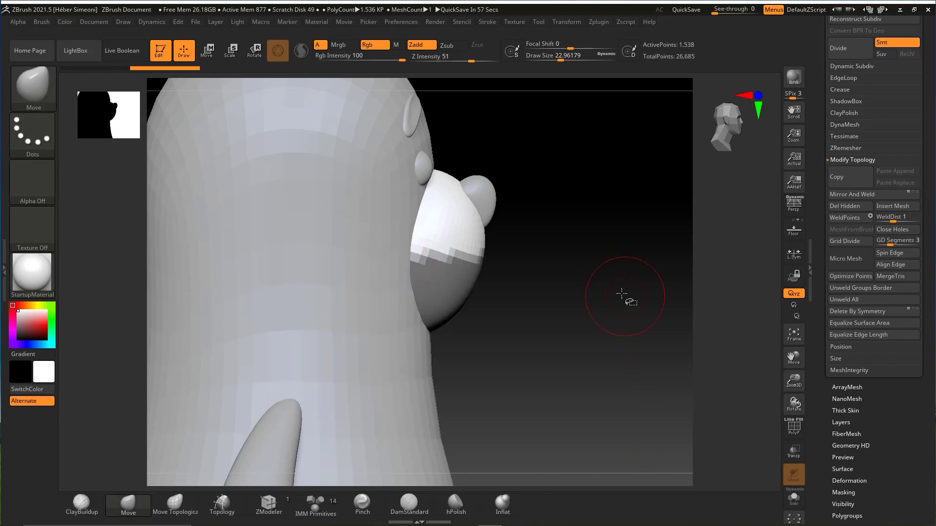
pyautogui.scroll(1, 916, 161)
# Extract the masked half as a thin 0.02 Extract2 shell subtool.
pyautogui.click(917, 170)
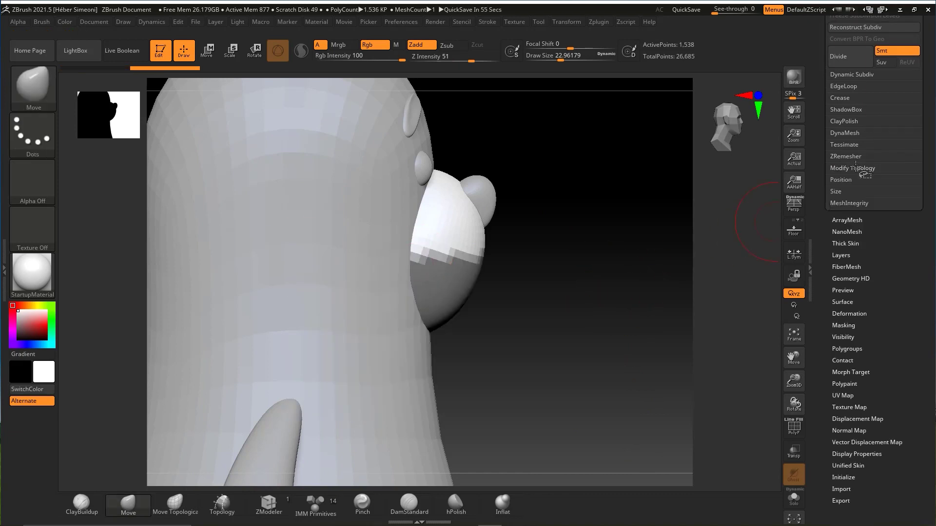
pyautogui.scroll(4, 863, 176)
pyautogui.scroll(4, 849, 135)
pyautogui.click(849, 135)
pyautogui.scroll(-5, 888, 249)
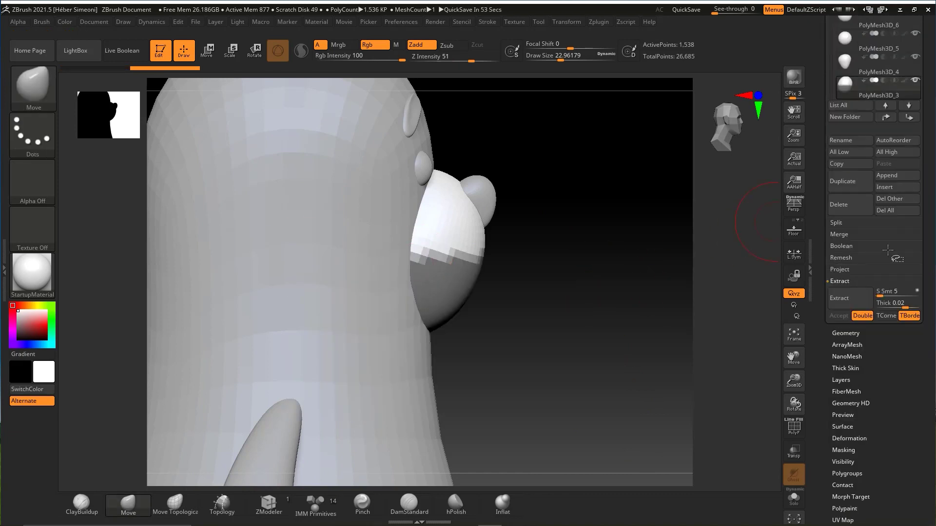
pyautogui.click(838, 295)
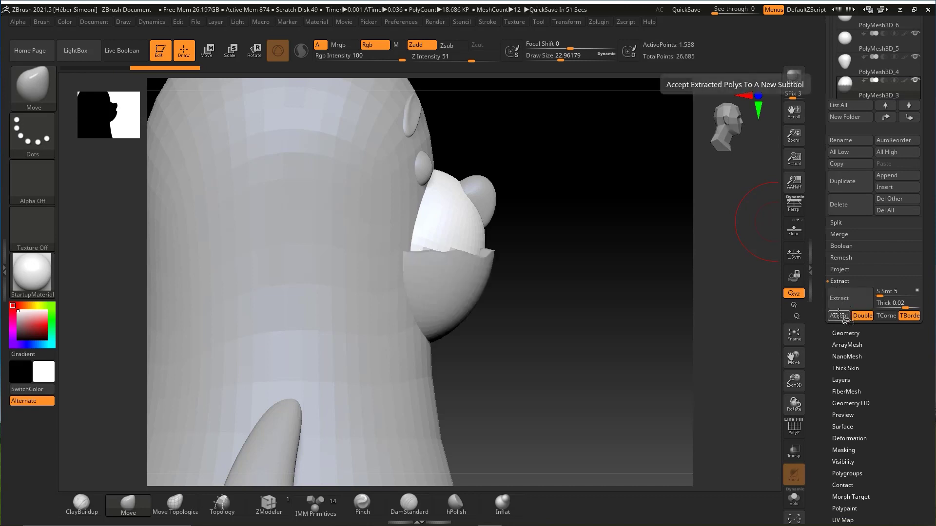
pyautogui.click(838, 315)
# Clear the mask and pull the shell's upper edge up with a resized Move brush.
pyautogui.keyDown('ctrl'); pyautogui.moveTo(577, 296); pyautogui.dragTo(610, 253); pyautogui.keyUp('ctrl')
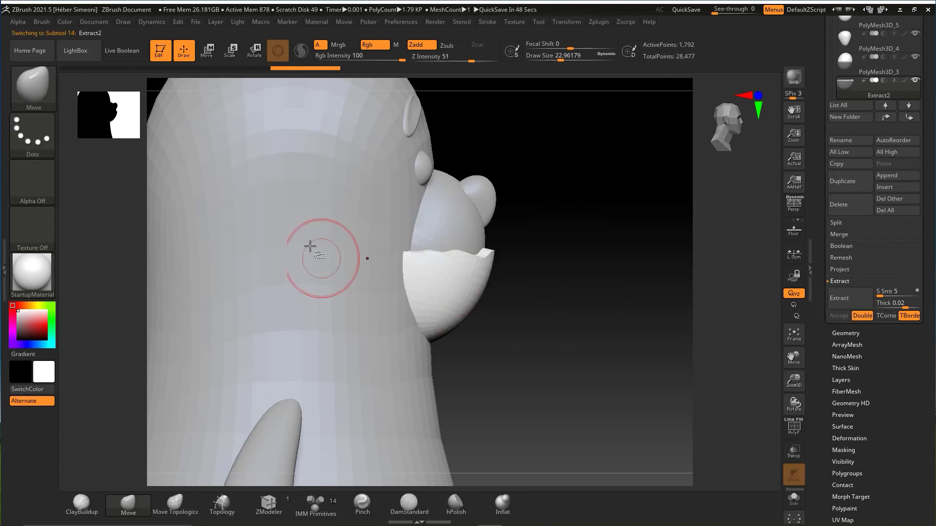
pyautogui.keyDown('ctrl'); pyautogui.keyDown('shift'); pyautogui.moveTo(481, 283); pyautogui.dragTo(595, 281); pyautogui.keyUp('shift'); pyautogui.keyUp('ctrl')
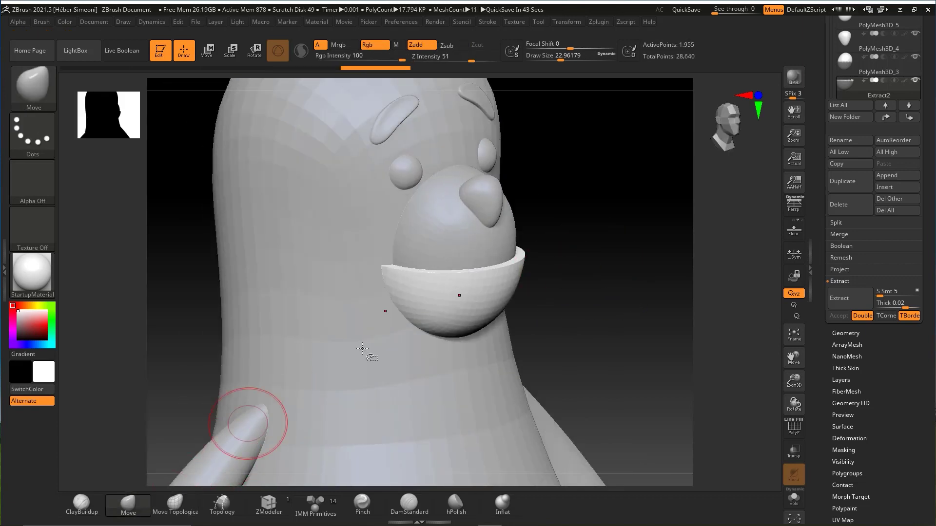
pyautogui.press('space')
pyautogui.moveTo(459, 296); pyautogui.dragTo(464, 296)
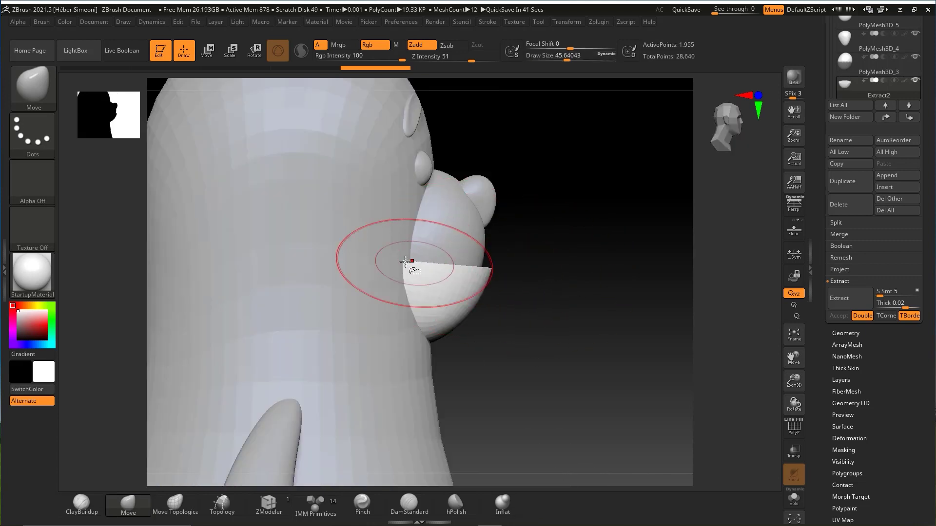
pyautogui.press('space')
pyautogui.moveTo(441, 235); pyautogui.dragTo(425, 235)
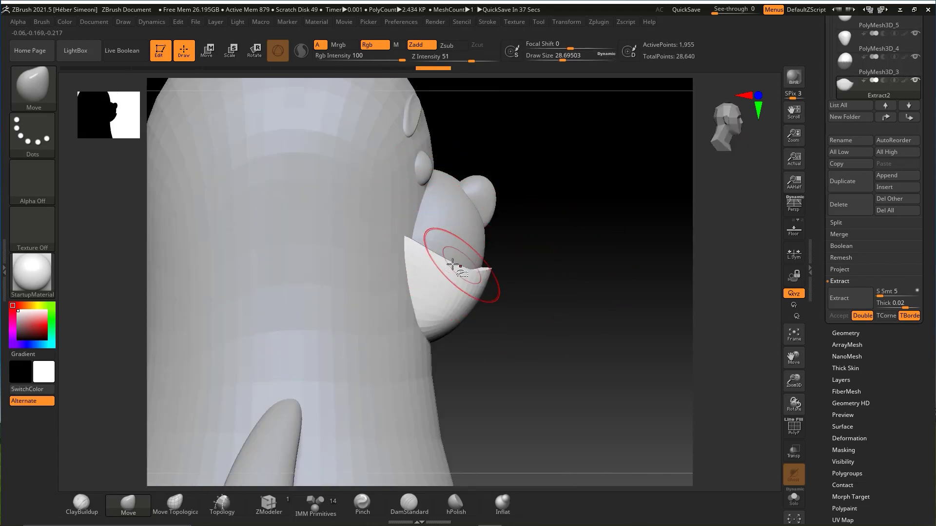
# Refine the smile curve from a front view using a smaller Move brush.
pyautogui.moveTo(479, 276)
pyautogui.mouseDown(button='right')
pyautogui.moveTo(550, 273)
pyautogui.moveTo(463, 236)
pyautogui.mouseUp(button='right')
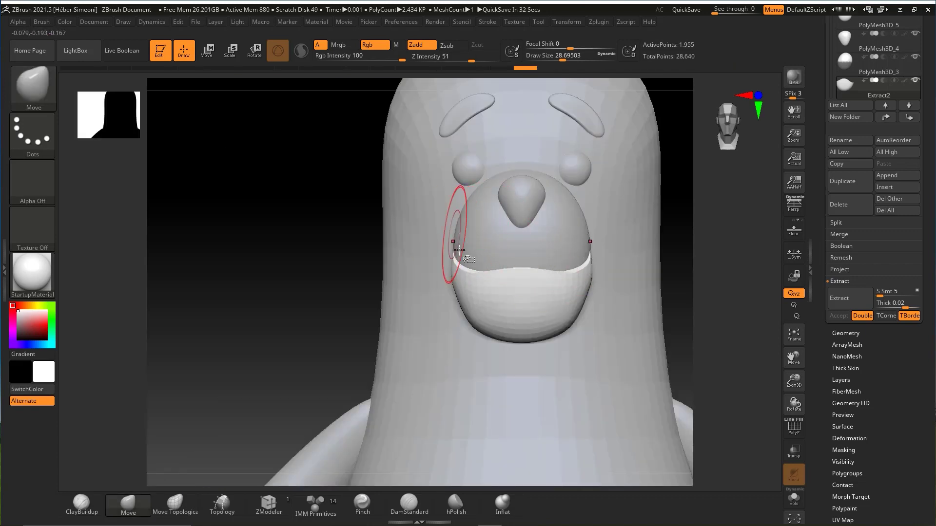
pyautogui.moveTo(421, 262); pyautogui.dragTo(424, 268, button='right')
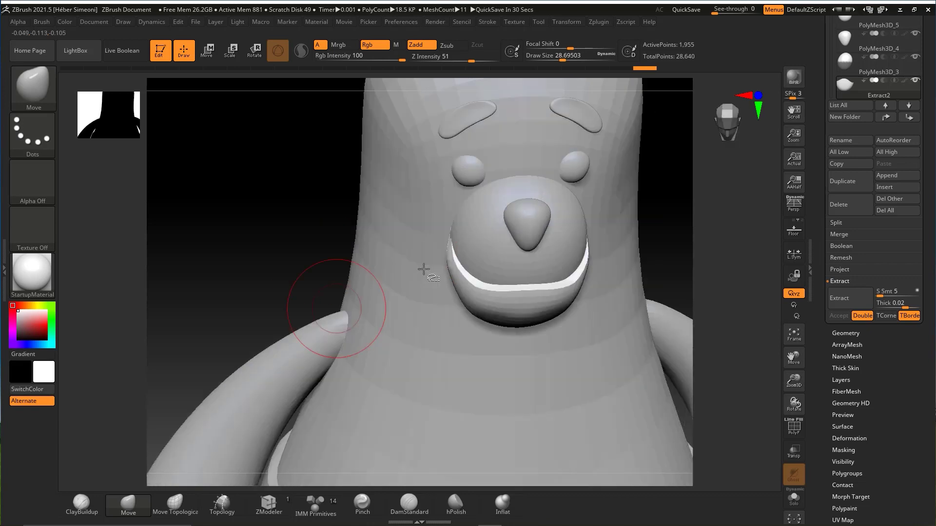
pyautogui.press('space')
pyautogui.moveTo(471, 245); pyautogui.dragTo(453, 245)
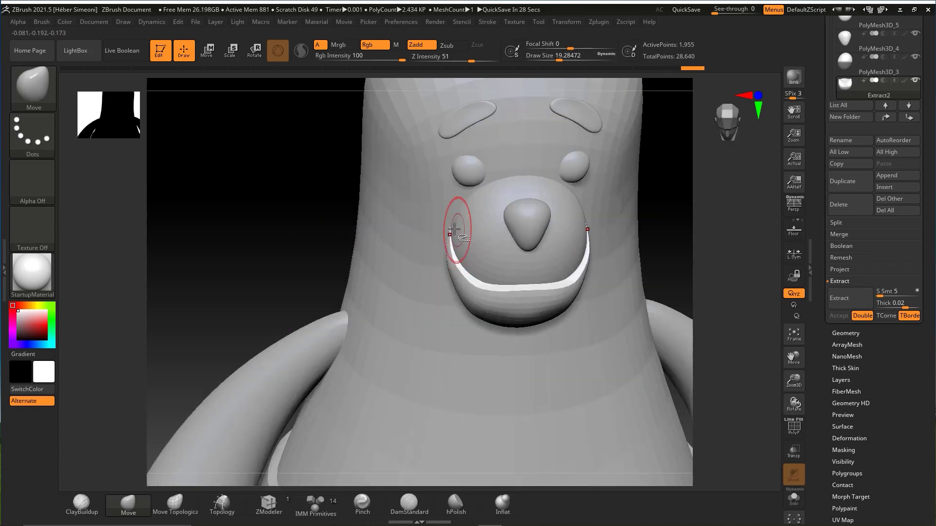
pyautogui.moveTo(702, 236)
pyautogui.mouseDown(button='right')
pyautogui.moveTo(595, 254)
pyautogui.moveTo(602, 284)
pyautogui.moveTo(660, 259)
pyautogui.moveTo(579, 257)
pyautogui.moveTo(596, 270)
pyautogui.moveTo(634, 245)
pyautogui.mouseUp(button='right')
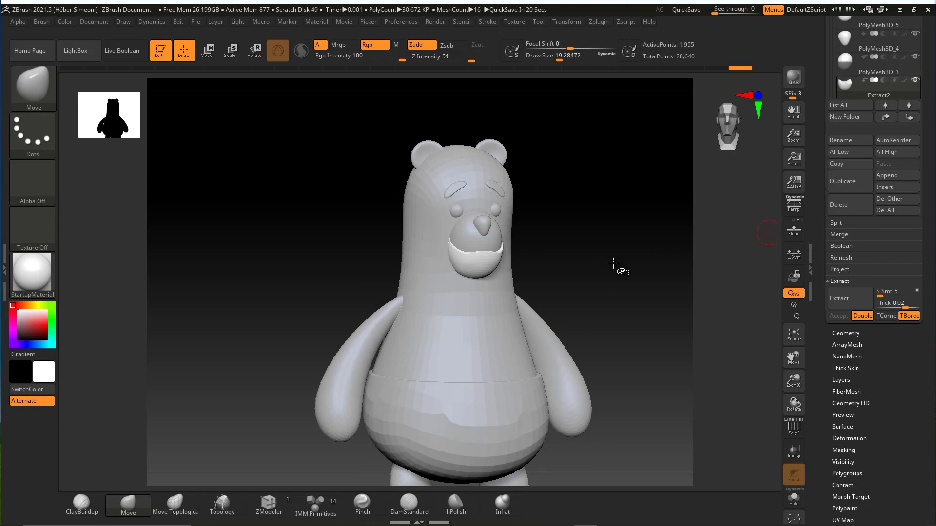
# Insert a Ring3D torus as a new SubTool.
pyautogui.moveTo(517, 344); pyautogui.dragTo(872, 249)
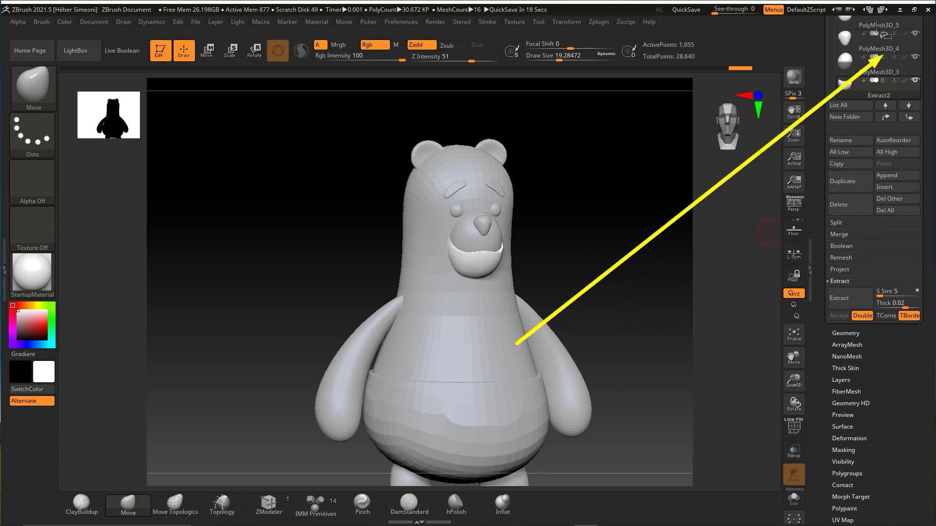
pyautogui.click(890, 187)
pyautogui.click(747, 246)
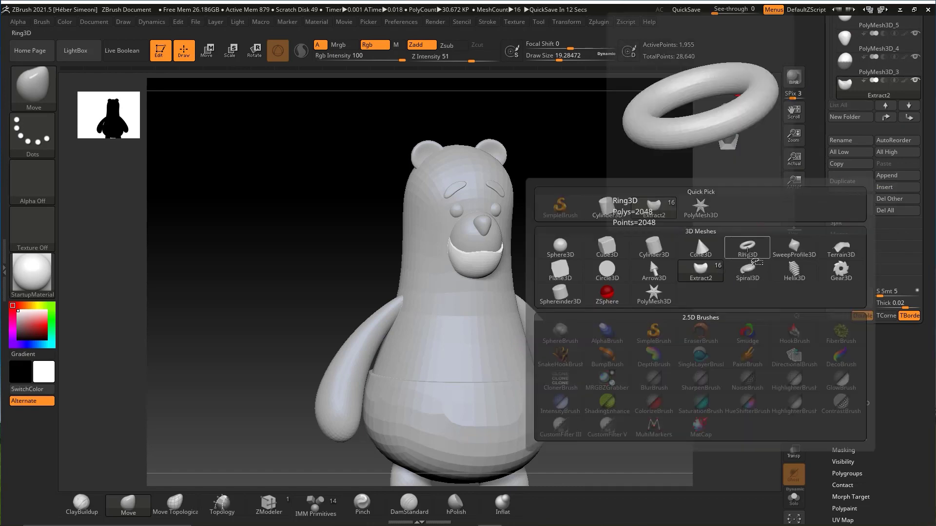
pyautogui.press('f')
pyautogui.moveTo(644, 276)
pyautogui.mouseDown()
pyautogui.moveTo(675, 345)
pyautogui.moveTo(637, 345)
pyautogui.moveTo(621, 380)
pyautogui.moveTo(616, 341)
pyautogui.mouseUp()
# Rotate the ring upright 90°, shrink it, and move it onto the bear's right eye.
pyautogui.press('e')
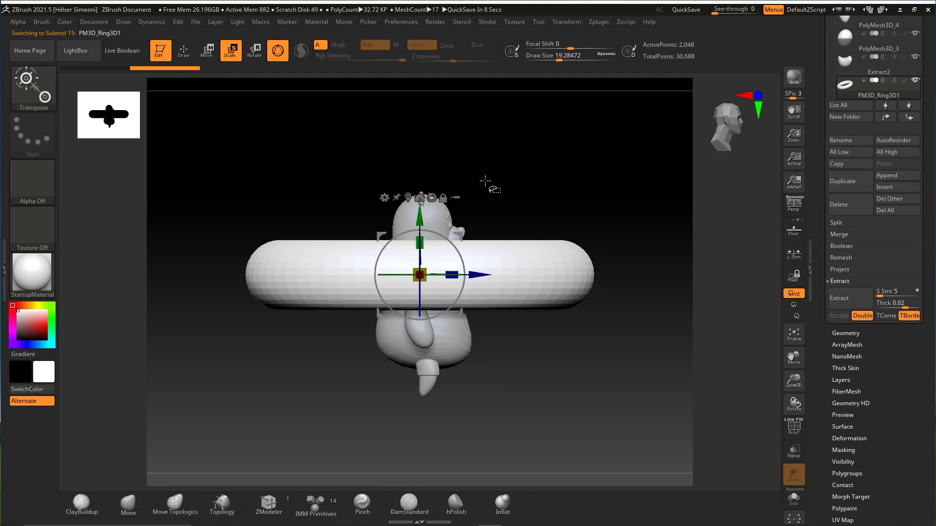
pyautogui.moveTo(452, 240)
pyautogui.mouseDown()
pyautogui.moveTo(465, 275)
pyautogui.moveTo(457, 310)
pyautogui.moveTo(487, 293)
pyautogui.mouseUp()
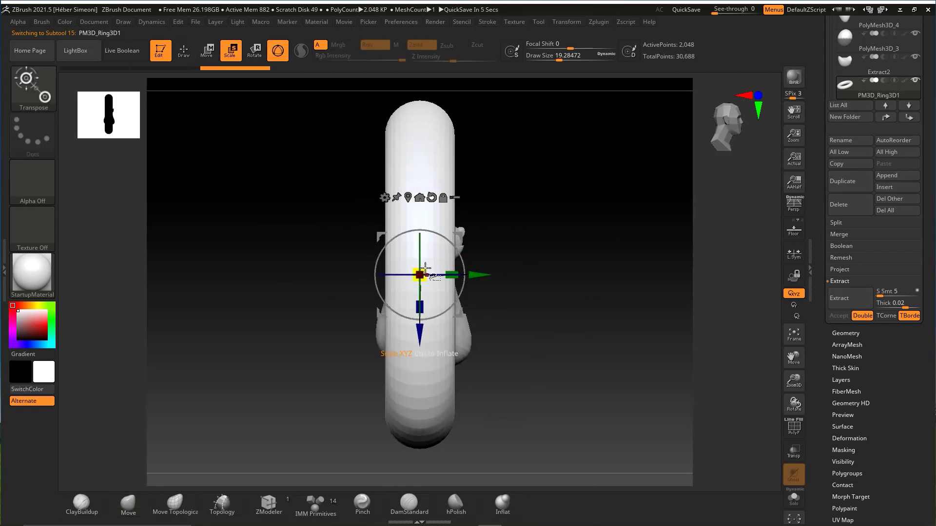
pyautogui.moveTo(426, 267); pyautogui.dragTo(334, 337)
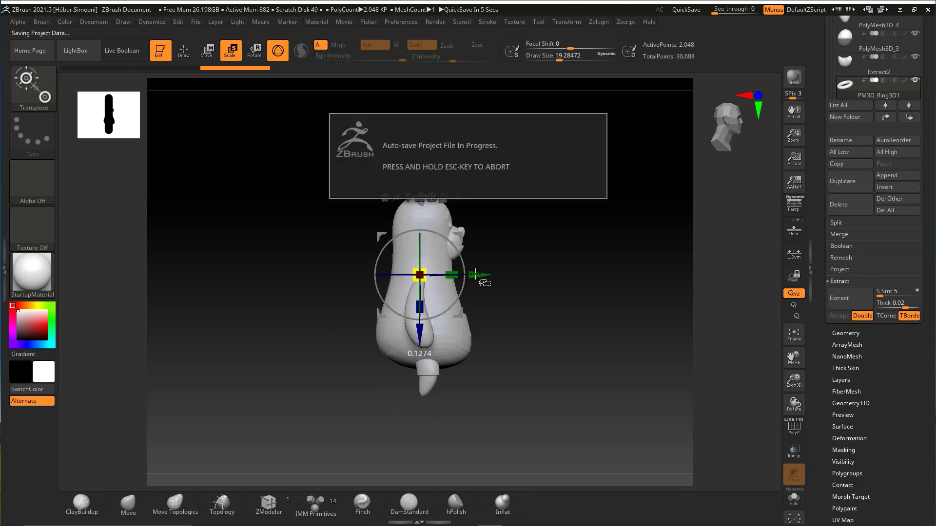
pyautogui.press('f')
pyautogui.moveTo(532, 287)
pyautogui.keyDown('alt'); pyautogui.mouseDown()
pyautogui.moveTo(581, 287)
pyautogui.moveTo(601, 245)
pyautogui.mouseUp(); pyautogui.keyUp('alt')
pyautogui.moveTo(474, 276); pyautogui.dragTo(456, 280)
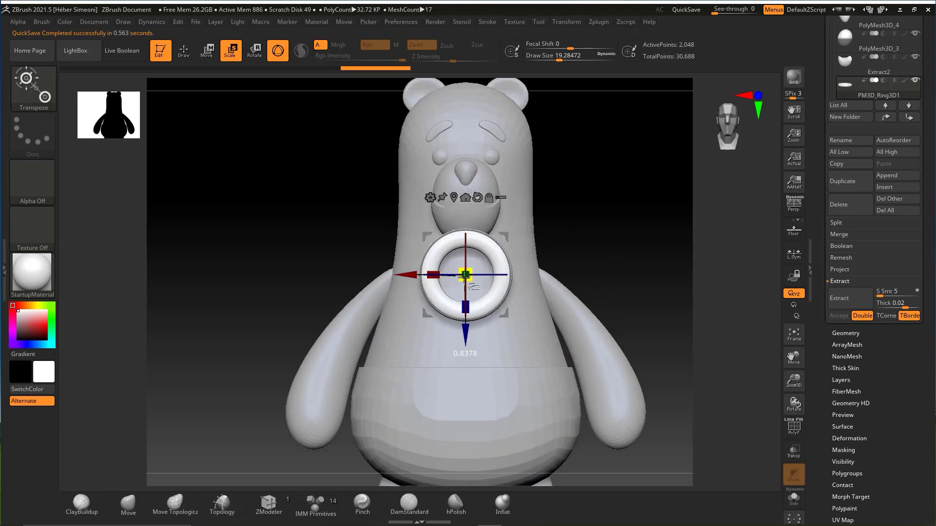
pyautogui.moveTo(501, 246); pyautogui.dragTo(532, 119)
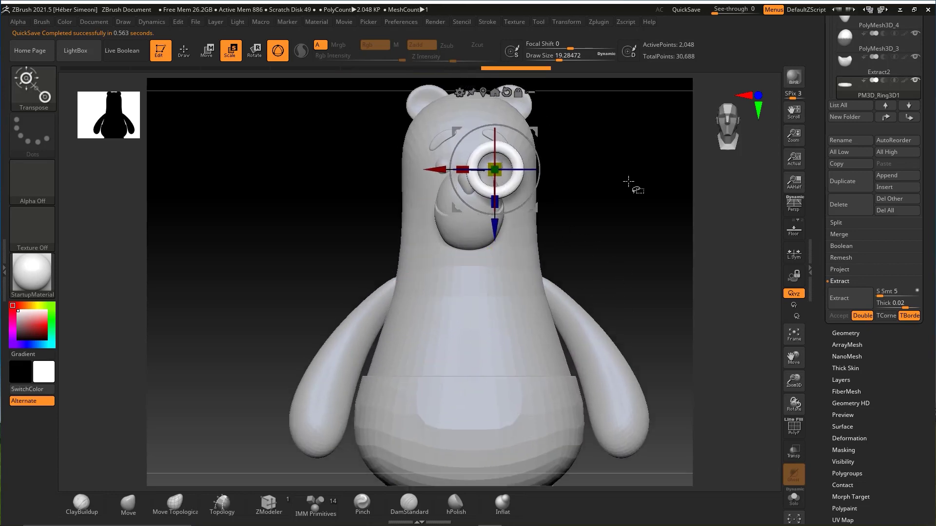
pyautogui.moveTo(626, 184)
pyautogui.keyDown('alt'); pyautogui.mouseDown()
pyautogui.moveTo(595, 268)
pyautogui.moveTo(612, 248)
pyautogui.mouseUp(); pyautogui.keyUp('alt')
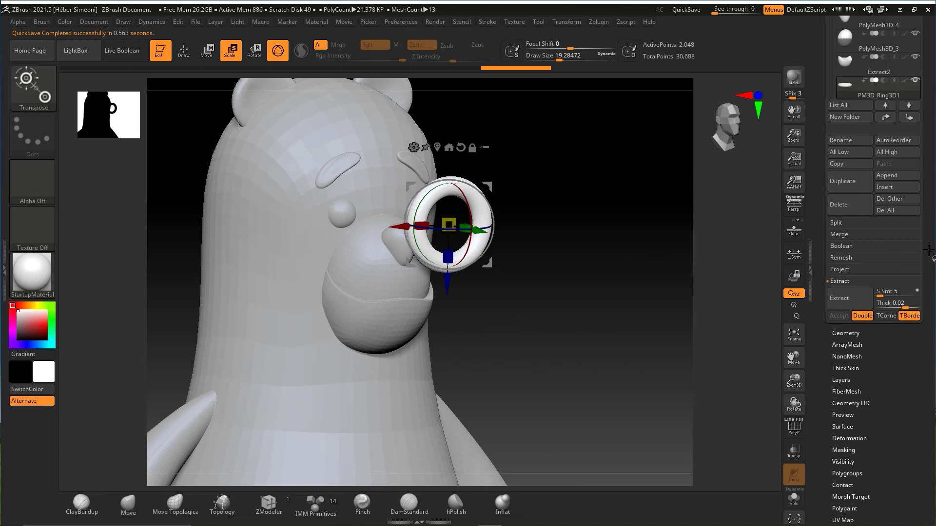
pyautogui.moveTo(929, 251)
pyautogui.mouseDown()
pyautogui.moveTo(922, 222)
pyautogui.moveTo(922, 230)
pyautogui.mouseUp()
pyautogui.hotkey('ctrl', 'shift')
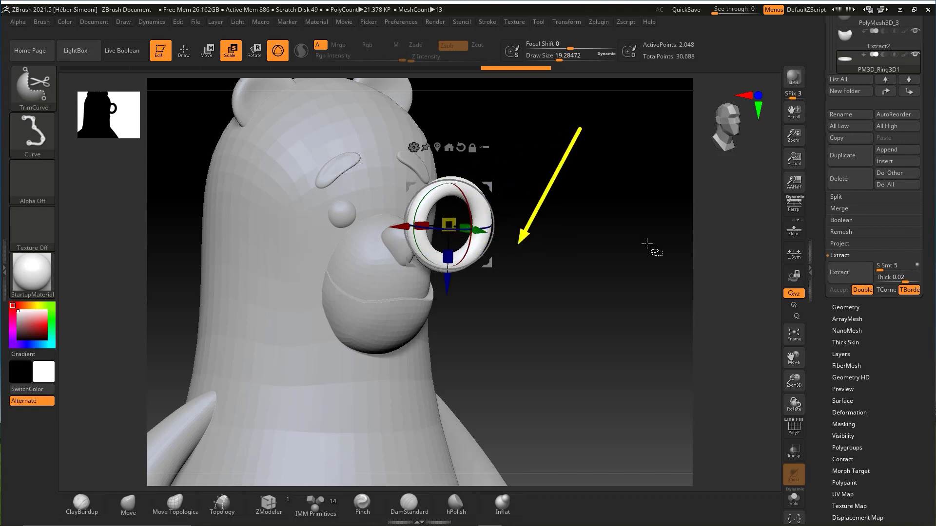
# Thin the ring's tube with a negative Inflate value in Tool > Deformation.
pyautogui.moveTo(898, 338); pyautogui.dragTo(868, 182)
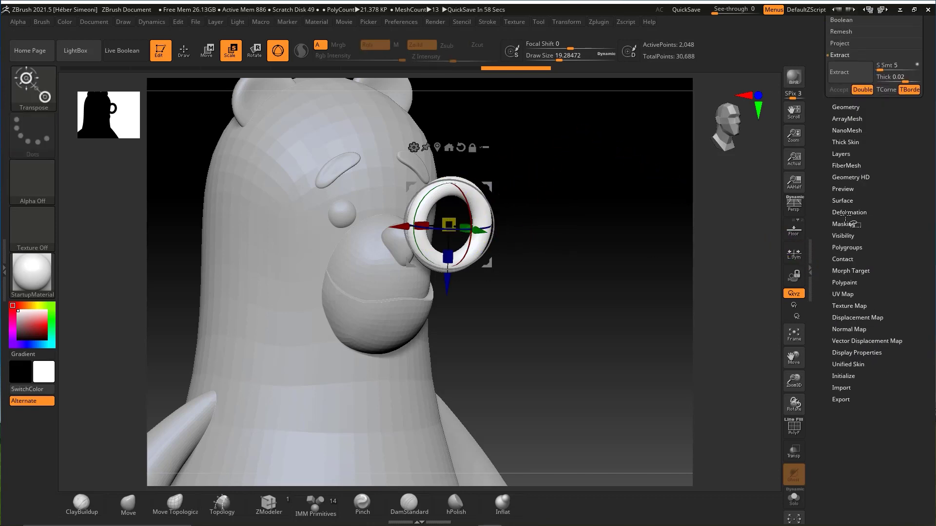
pyautogui.click(848, 213)
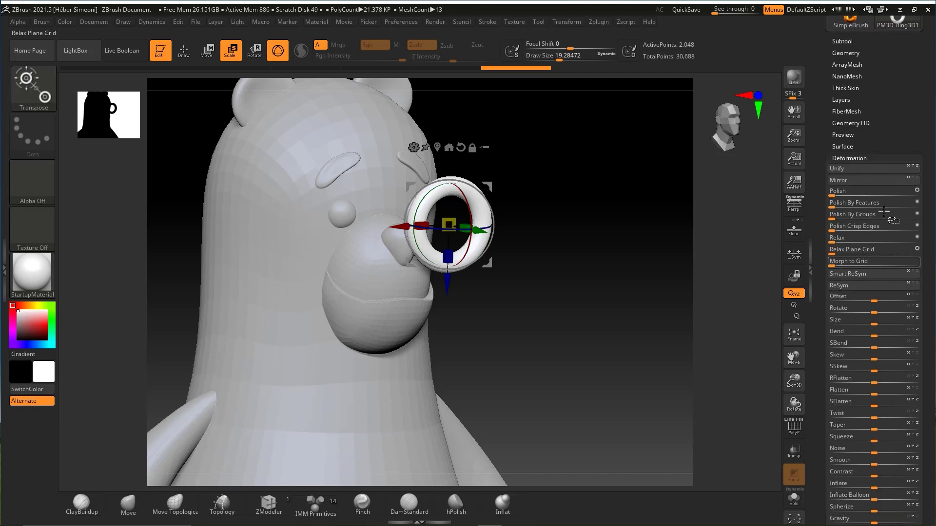
pyautogui.hotkey('ctrl', 'alt')
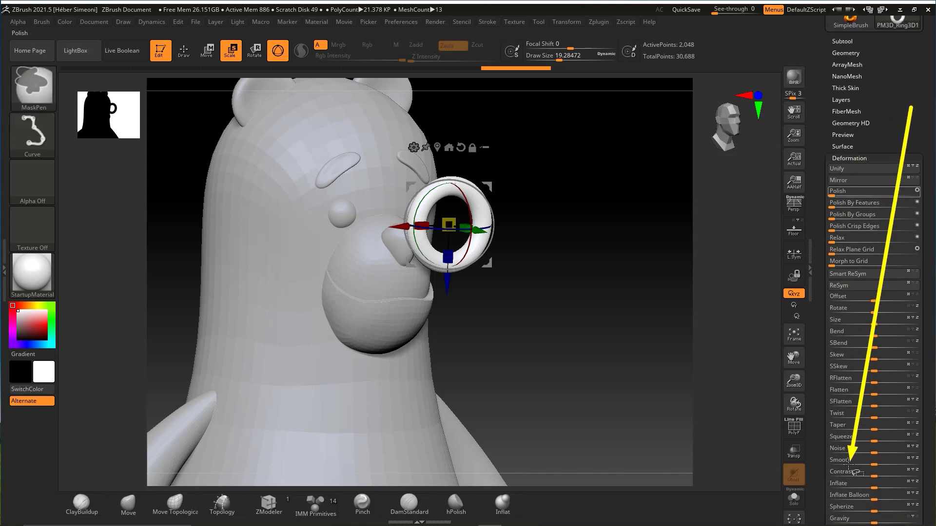
pyautogui.moveTo(858, 155)
pyautogui.mouseDown()
pyautogui.moveTo(851, 484)
pyautogui.moveTo(881, 489)
pyautogui.moveTo(872, 495)
pyautogui.mouseUp()
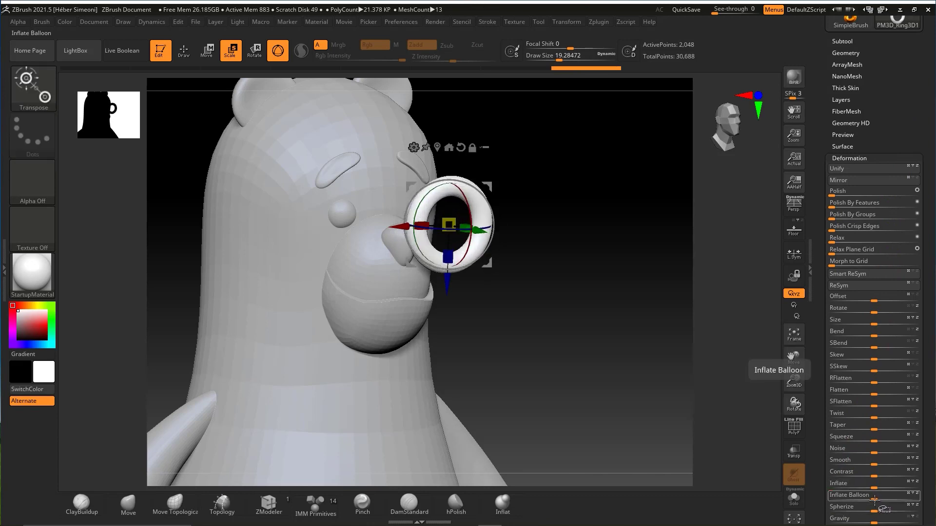
pyautogui.press('ctrl')
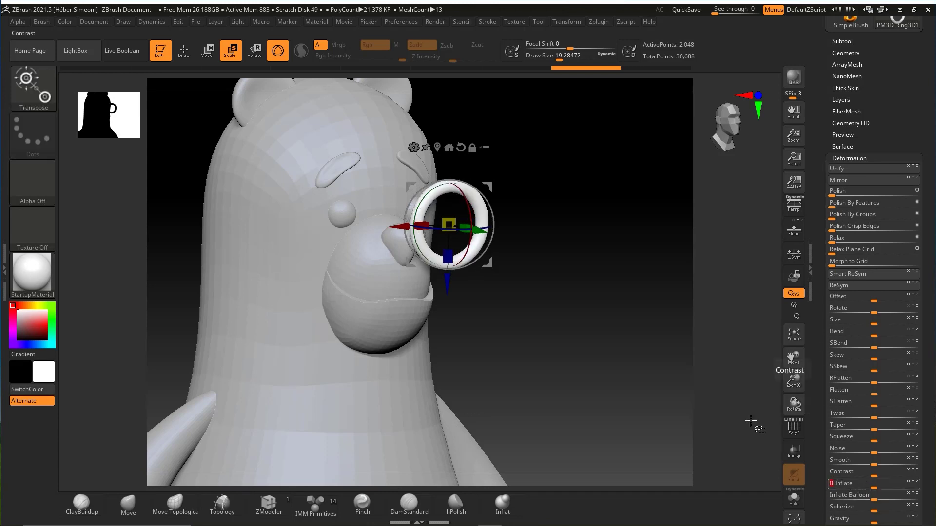
pyautogui.keyDown('shift'); pyautogui.moveTo(561, 303); pyautogui.dragTo(578, 301); pyautogui.keyUp('shift')
# Nudge the ring up and tilt it back against the bear's face.
pyautogui.moveTo(449, 281); pyautogui.dragTo(451, 269)
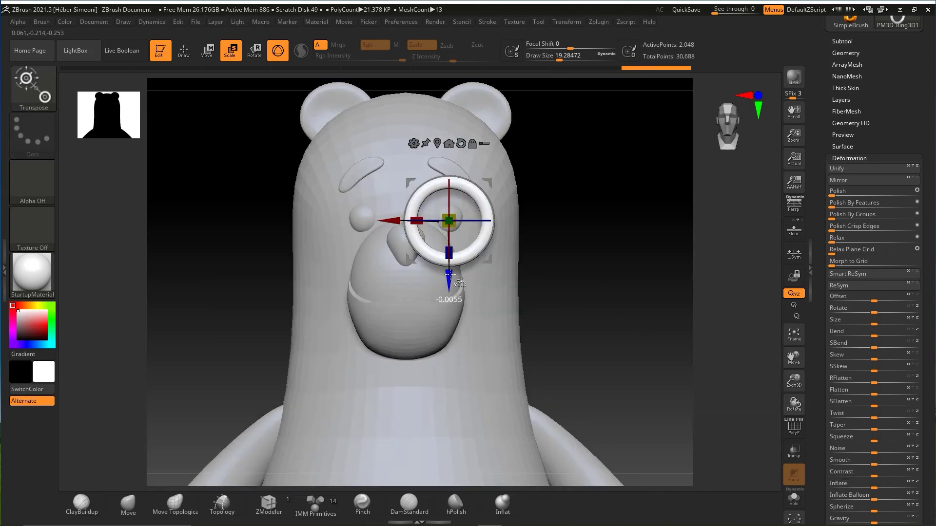
pyautogui.moveTo(566, 257)
pyautogui.mouseDown()
pyautogui.moveTo(574, 340)
pyautogui.moveTo(591, 286)
pyautogui.moveTo(571, 347)
pyautogui.mouseUp()
pyautogui.press('q')
pyautogui.press('w')
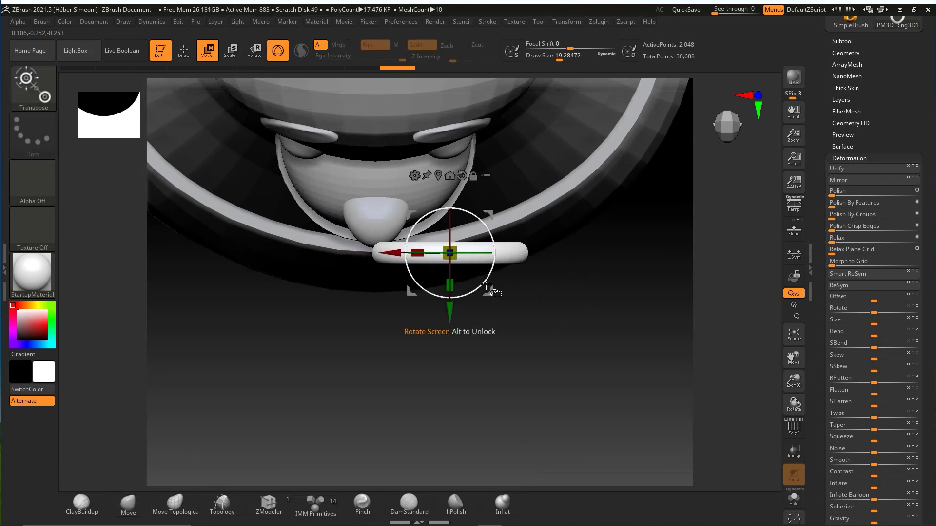
pyautogui.moveTo(490, 270)
pyautogui.mouseDown()
pyautogui.moveTo(491, 285)
pyautogui.moveTo(472, 254)
pyautogui.mouseUp()
# Expand the Tool > Geometry options for the ring.
pyautogui.moveTo(566, 343)
pyautogui.keyDown('shift'); pyautogui.mouseDown()
pyautogui.moveTo(595, 230)
pyautogui.moveTo(606, 255)
pyautogui.mouseUp(); pyautogui.keyUp('shift')
pyautogui.press('q')
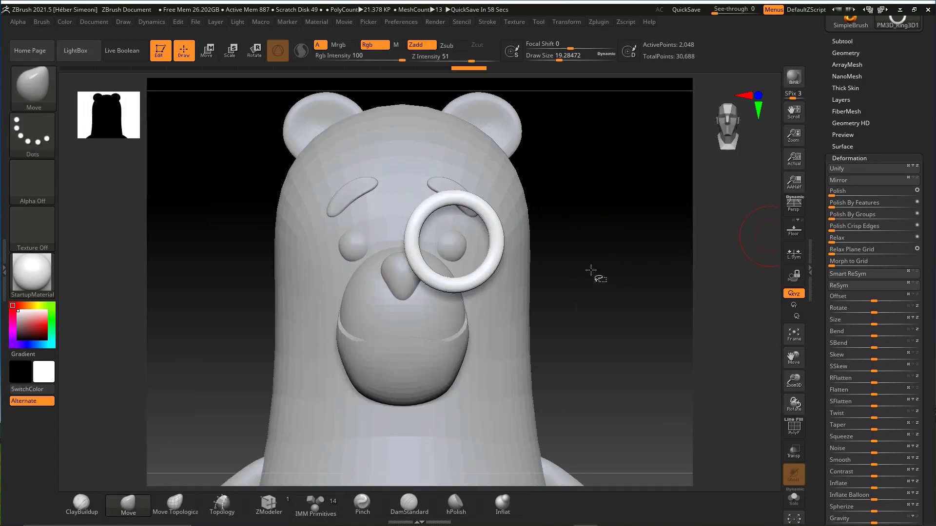
pyautogui.click(861, 158)
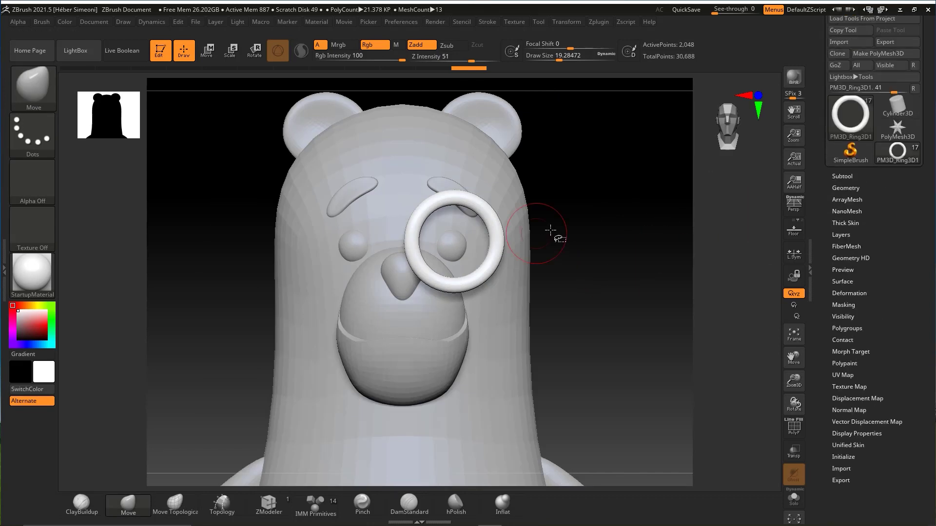
pyautogui.hotkey('ctrl', 'shift')
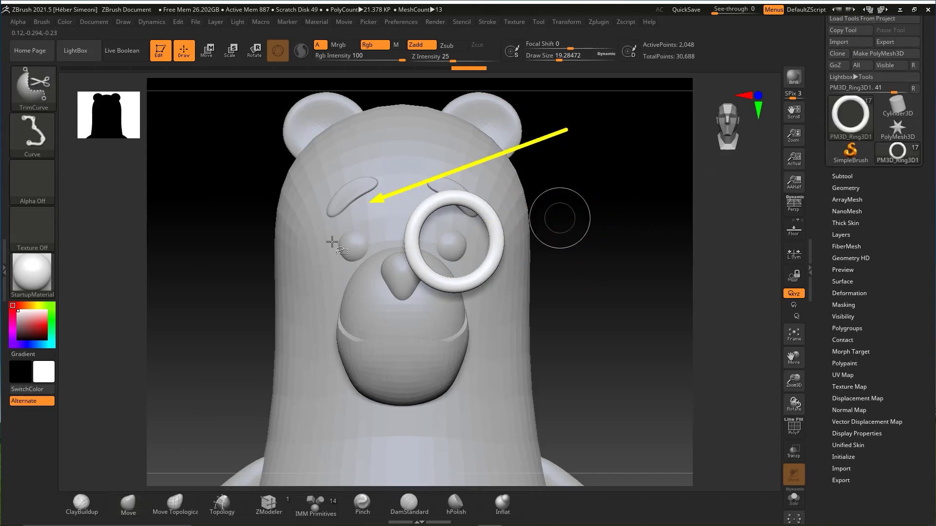
# Try Mirror And Weld on the ring from Modify Topology, then undo it.
pyautogui.click(852, 187)
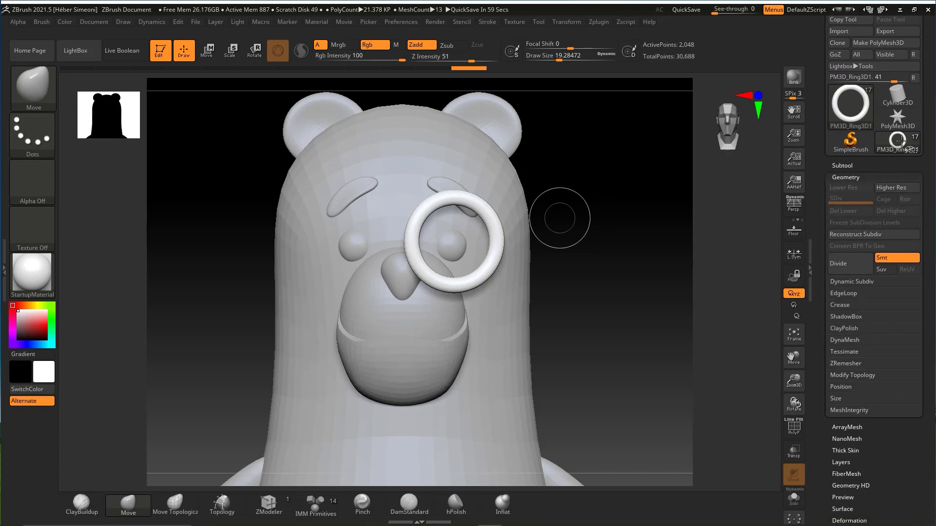
pyautogui.click(887, 299)
pyautogui.scroll(-3, 928, 291)
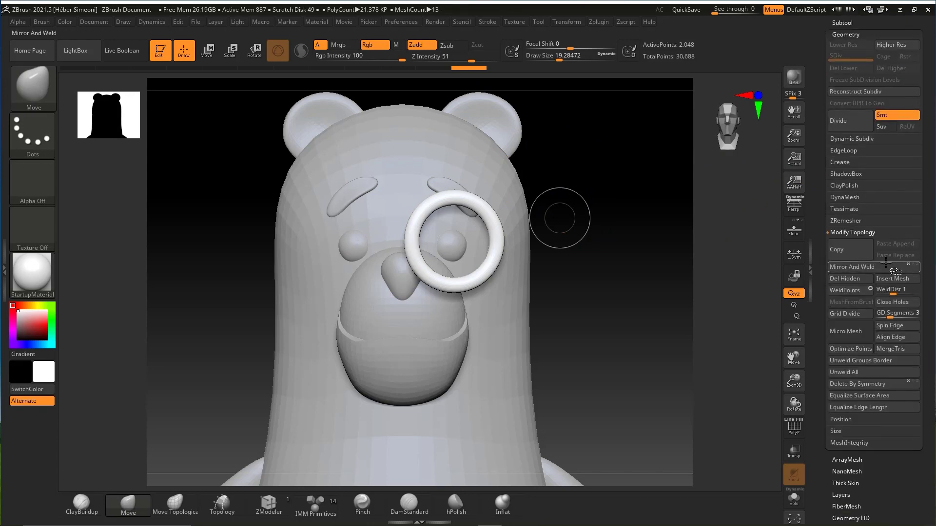
pyautogui.click(844, 267)
pyautogui.moveTo(613, 271)
pyautogui.mouseDown()
pyautogui.moveTo(627, 267)
pyautogui.moveTo(608, 267)
pyautogui.mouseUp()
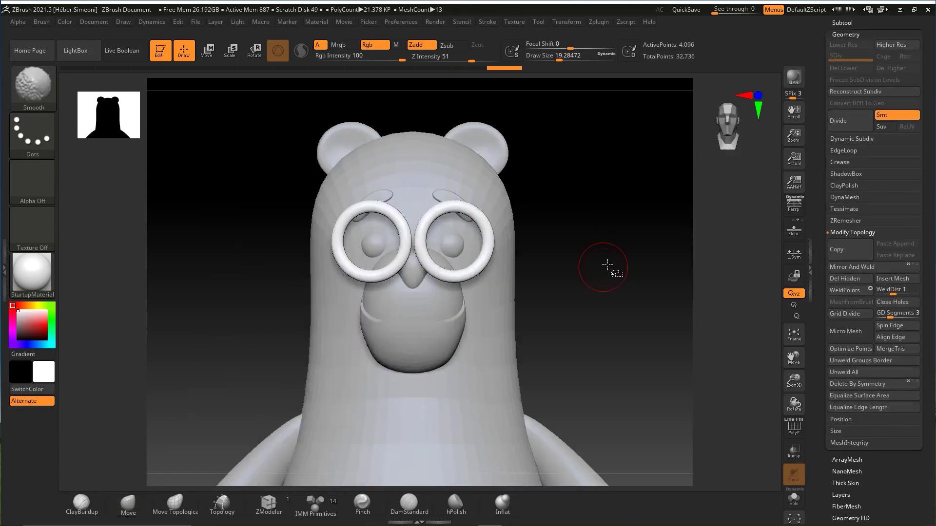
pyautogui.hotkey('ctrl', 'z')
# Shift the ring slightly right and Mirror And Weld it onto the left eye.
pyautogui.press('w')
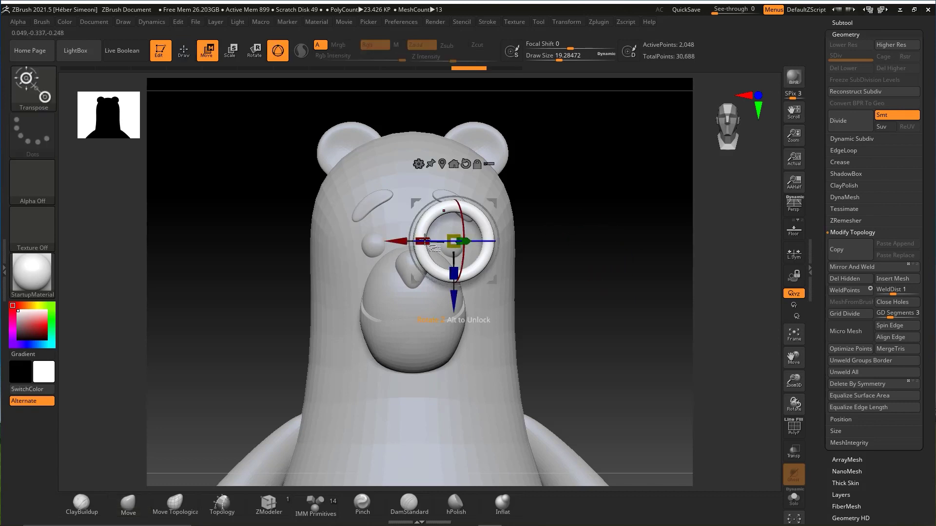
pyautogui.click(466, 164)
pyautogui.moveTo(454, 241); pyautogui.dragTo(465, 241)
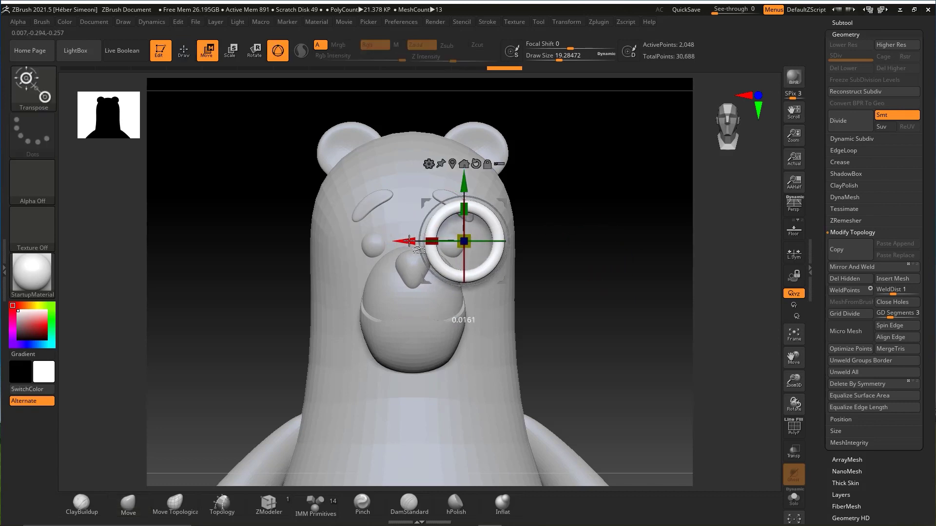
pyautogui.press('q')
pyautogui.click(852, 267)
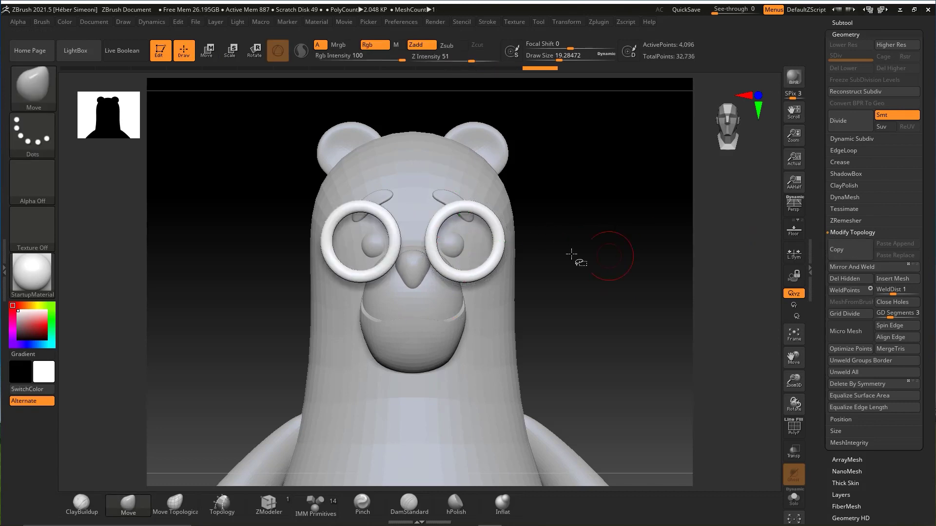
pyautogui.moveTo(570, 255)
pyautogui.mouseDown()
pyautogui.moveTo(612, 282)
pyautogui.moveTo(404, 249)
pyautogui.mouseUp()
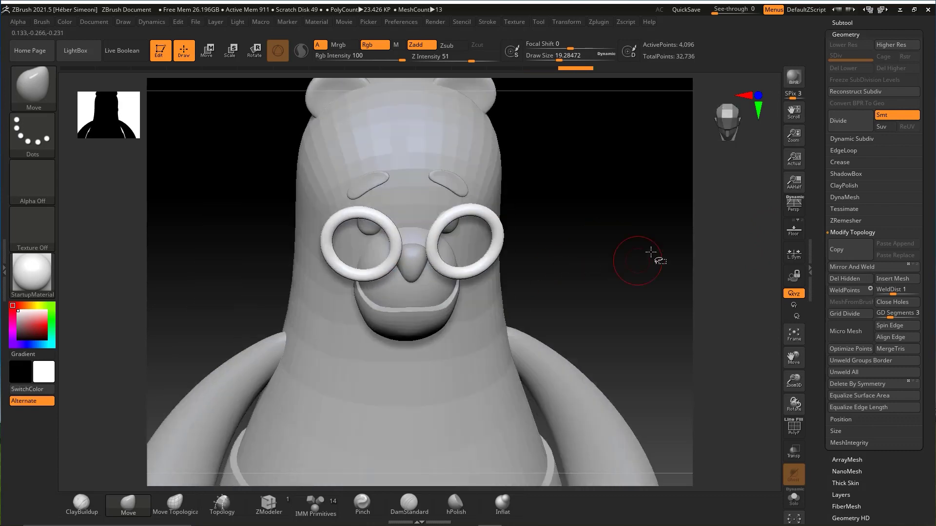
pyautogui.moveTo(647, 256); pyautogui.dragTo(652, 330)
# Move both rings in closer against the bear's face.
pyautogui.press('w')
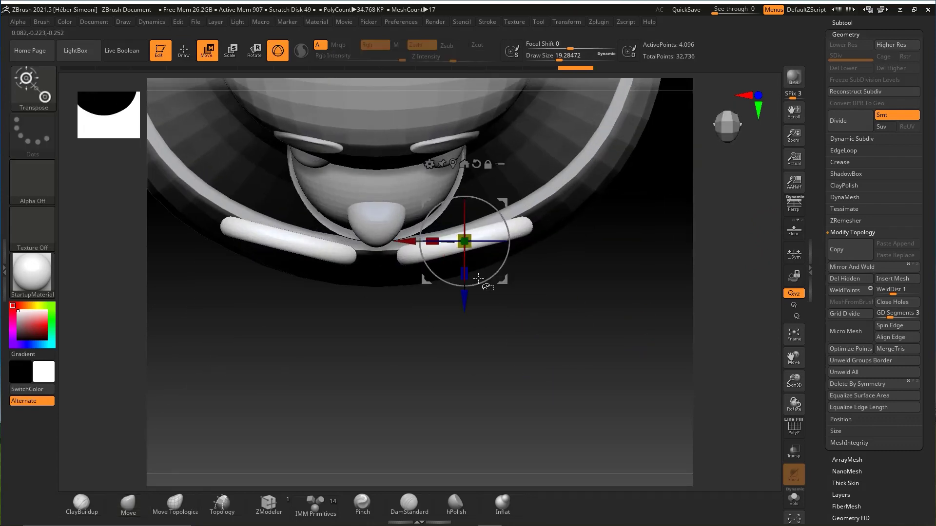
pyautogui.moveTo(466, 293); pyautogui.dragTo(467, 284)
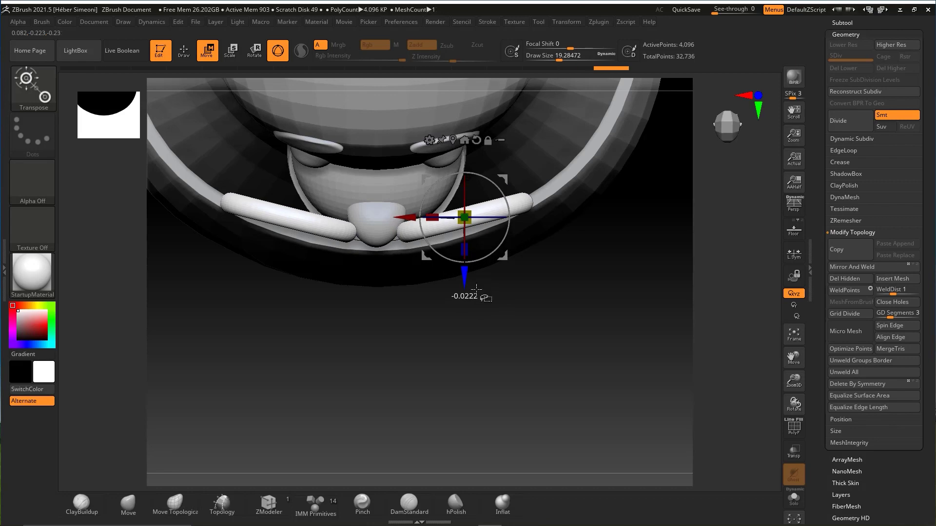
pyautogui.moveTo(470, 275)
pyautogui.mouseDown()
pyautogui.moveTo(481, 251)
pyautogui.moveTo(627, 292)
pyautogui.mouseUp()
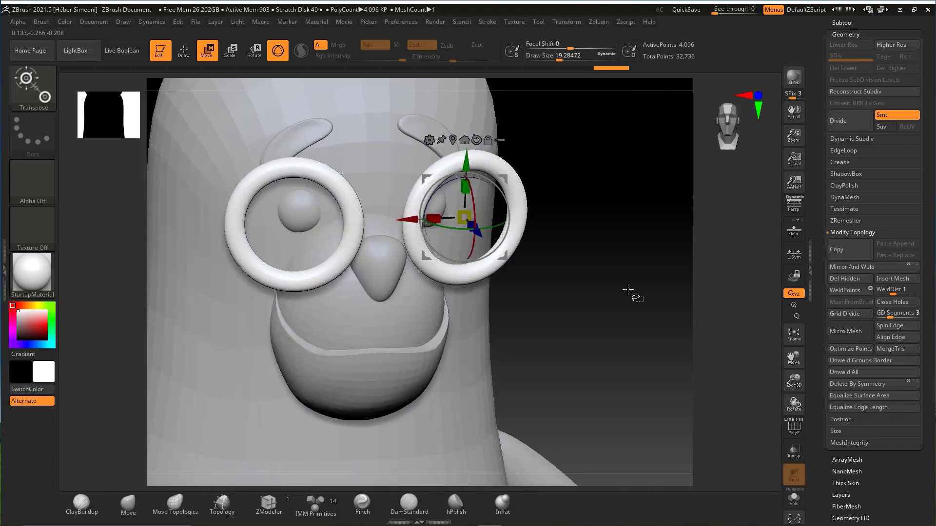
pyautogui.press('q')
# Reduce the Draw Size to 4.73.
pyautogui.press('s')
pyautogui.moveTo(641, 207); pyautogui.dragTo(599, 207)
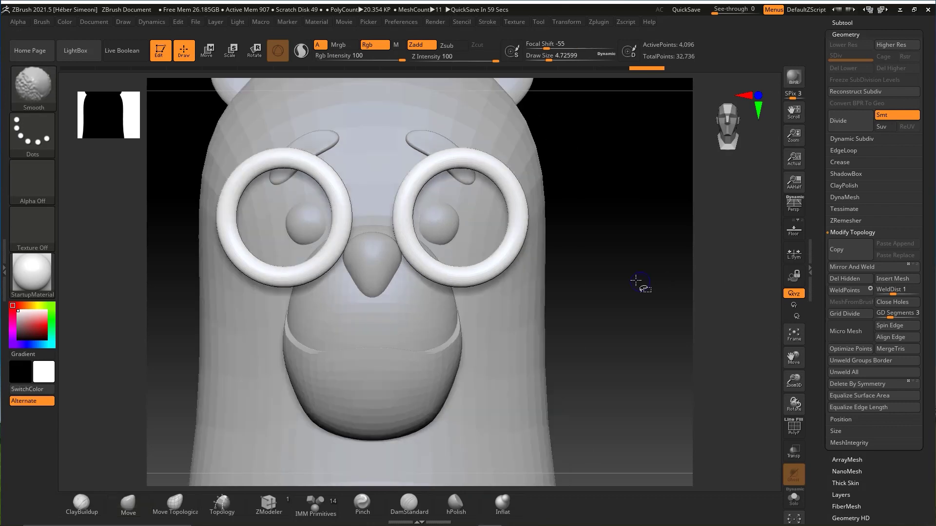
pyautogui.moveTo(636, 272); pyautogui.dragTo(568, 303)
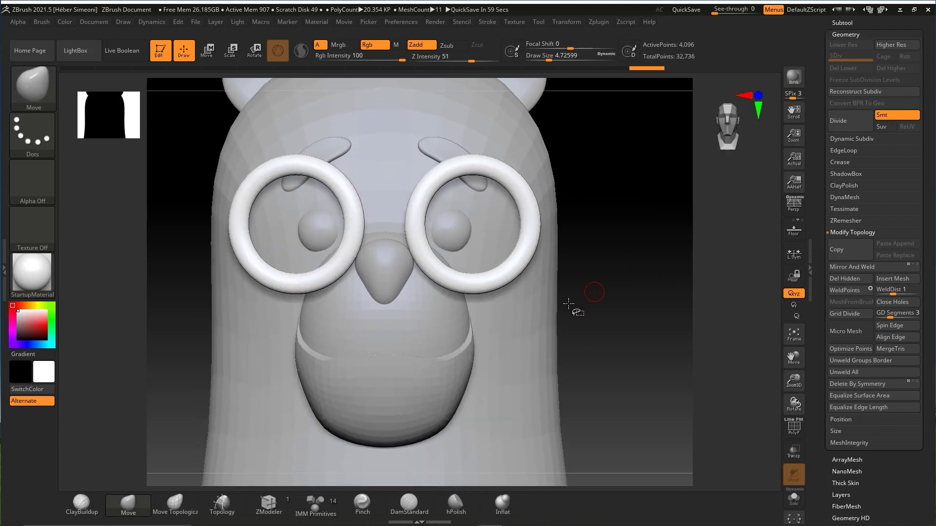
# Select the CurveTube brush from the Brush palette filtered by C.
pyautogui.click(40, 105)
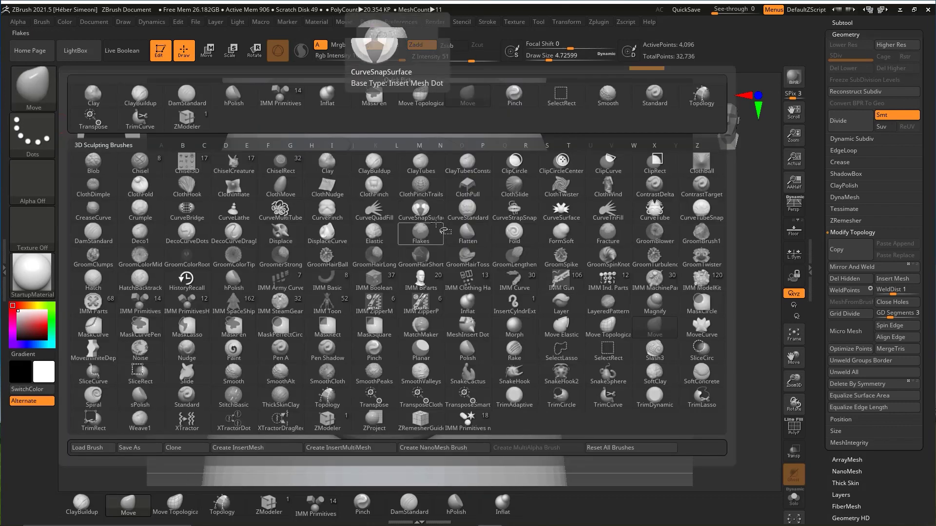
pyautogui.press('c')
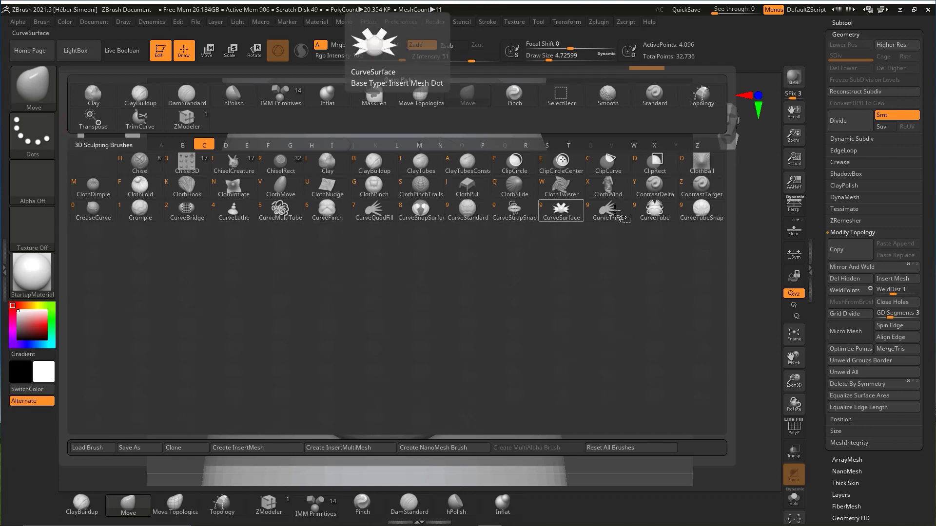
pyautogui.click(654, 210)
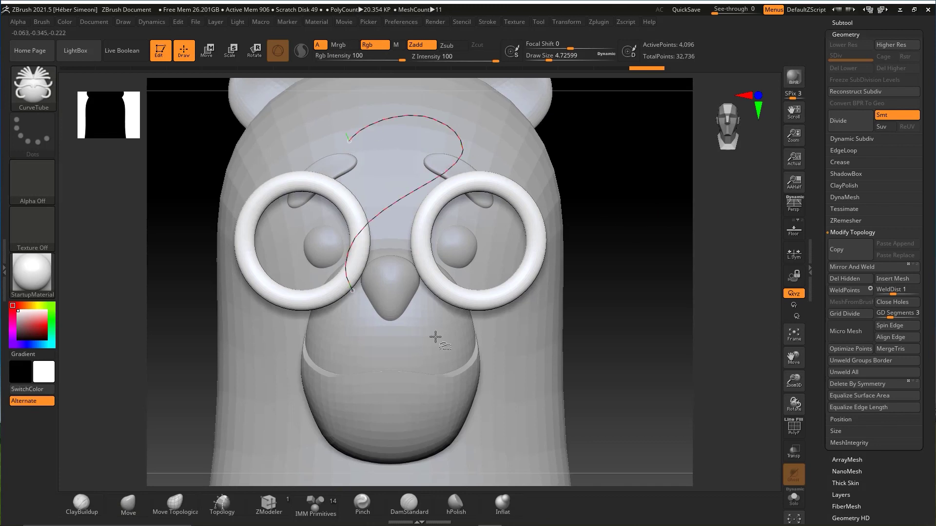
# Draw a trial S-shaped tube curve and undo it.
pyautogui.moveTo(435, 336); pyautogui.dragTo(435, 336)
pyautogui.moveTo(609, 270); pyautogui.dragTo(472, 187)
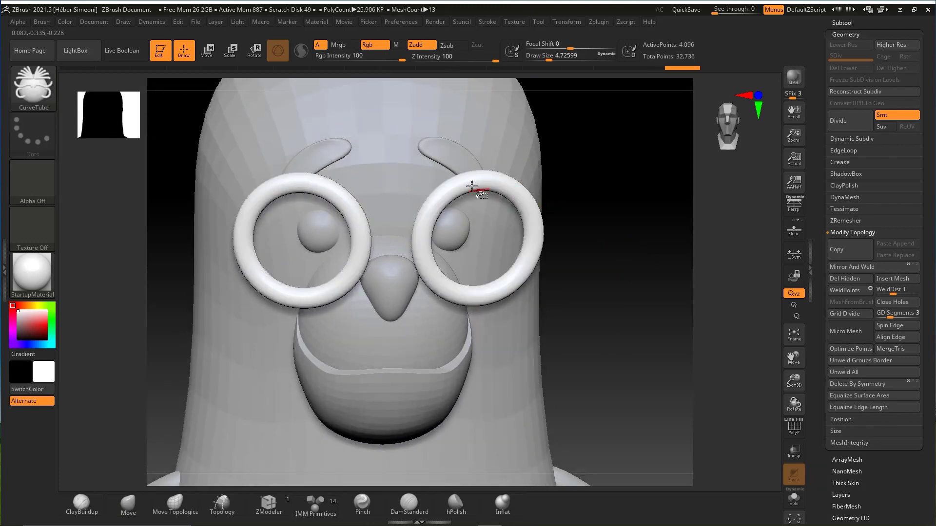
pyautogui.moveTo(292, 257); pyautogui.dragTo(369, 408)
pyautogui.hotkey('ctrl', 'z')
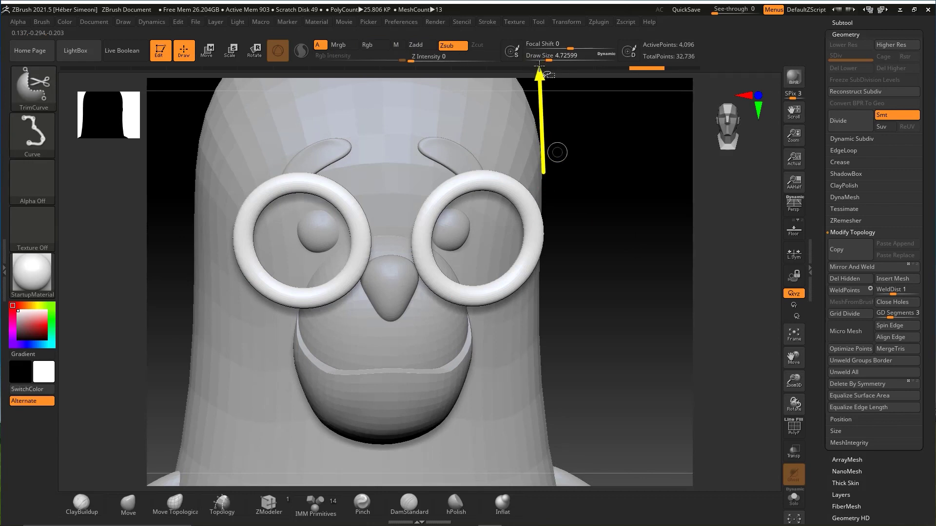
# At Draw Size 3.52, draw a curved bridge tube across the nose between the rings.
pyautogui.moveTo(541, 56); pyautogui.dragTo(535, 56)
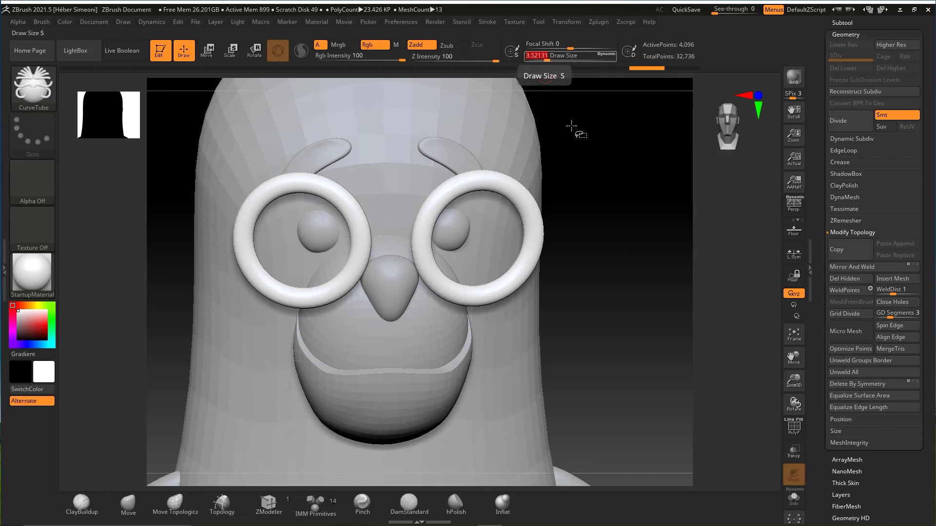
pyautogui.keyDown('alt'); pyautogui.moveTo(572, 126); pyautogui.dragTo(383, 278); pyautogui.keyUp('alt')
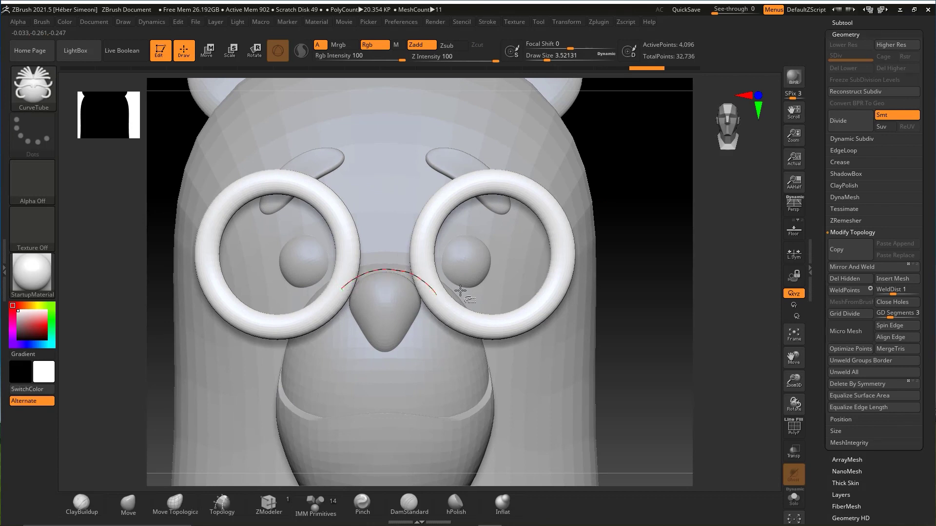
pyautogui.moveTo(460, 291); pyautogui.dragTo(461, 291)
pyautogui.moveTo(654, 266)
pyautogui.mouseDown()
pyautogui.moveTo(669, 314)
pyautogui.moveTo(650, 323)
pyautogui.mouseUp()
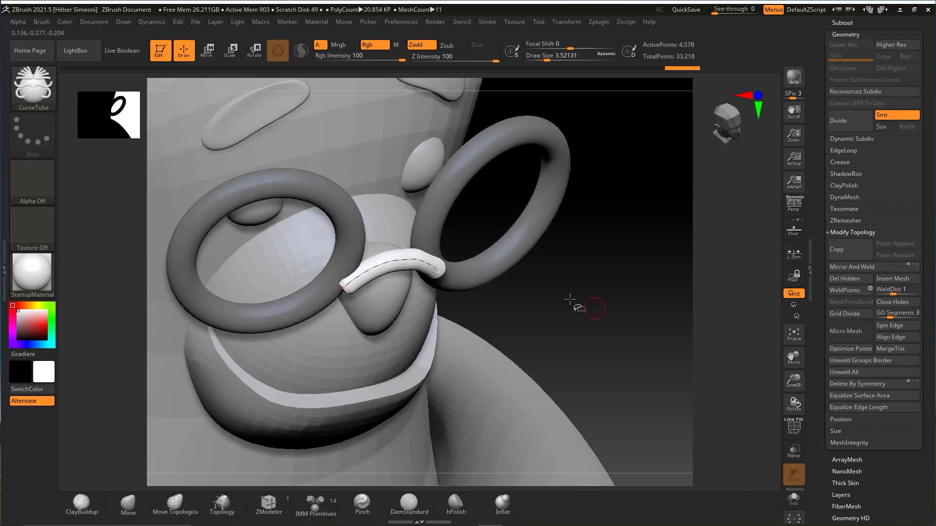
pyautogui.hotkey('ctrl', 'shift')
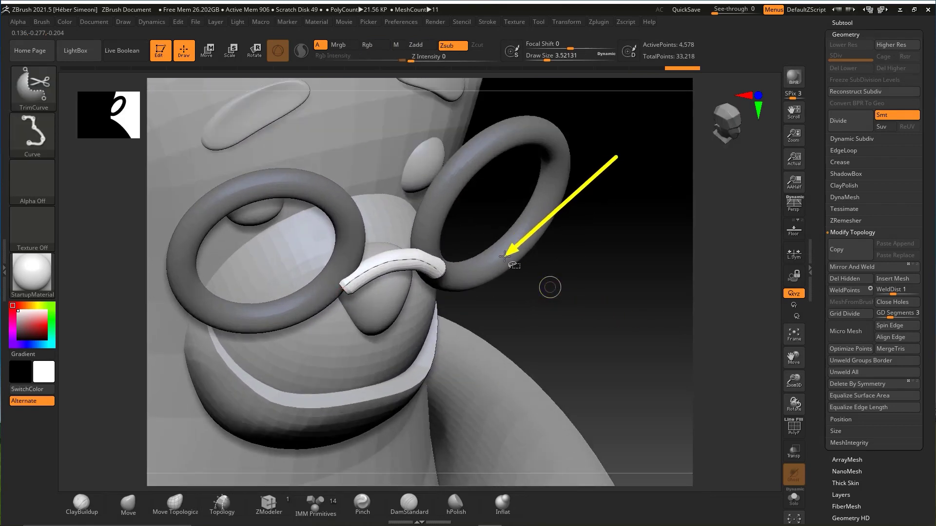
# Lift the bridge with the Transpose Move gizmo until it meets both rings.
pyautogui.press('w')
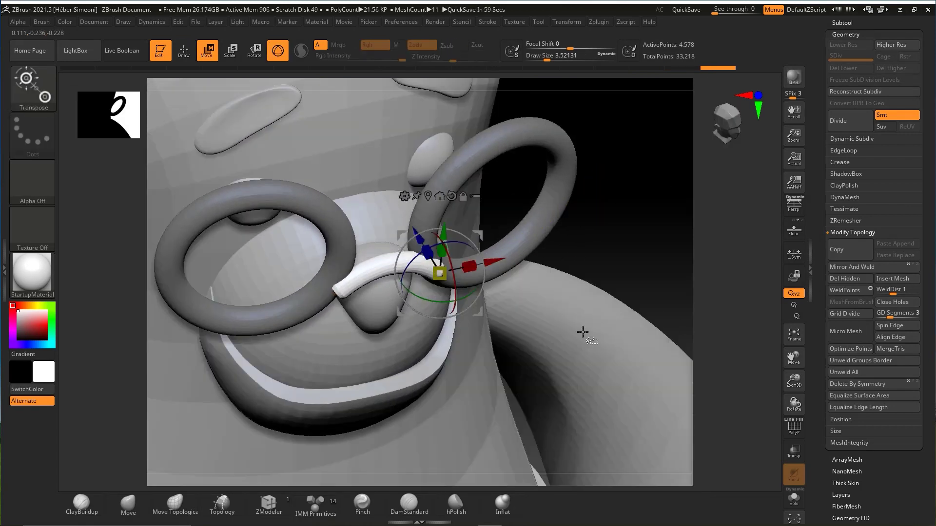
pyautogui.keyDown('shift'); pyautogui.moveTo(581, 328); pyautogui.dragTo(561, 341); pyautogui.keyUp('shift')
pyautogui.moveTo(439, 218)
pyautogui.mouseDown()
pyautogui.moveTo(440, 207)
pyautogui.moveTo(408, 197)
pyautogui.moveTo(440, 201)
pyautogui.mouseUp()
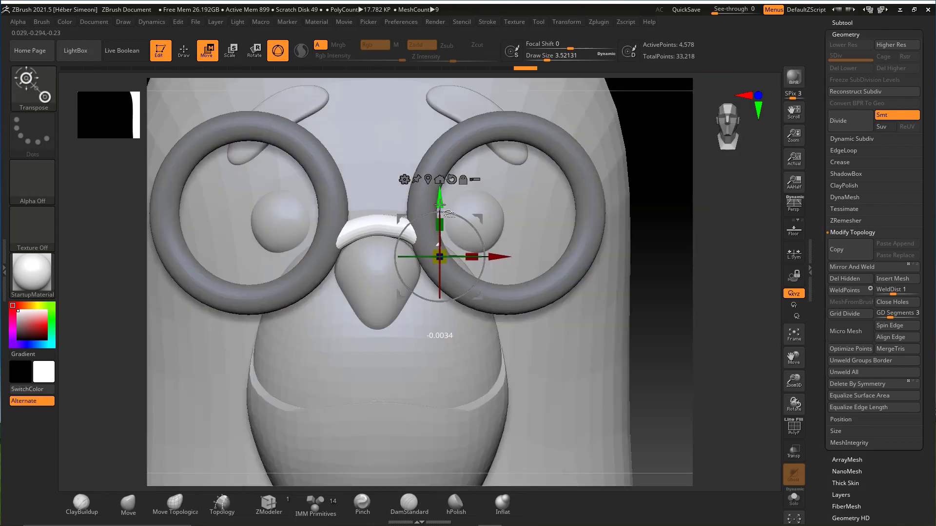
pyautogui.moveTo(648, 273)
pyautogui.mouseDown()
pyautogui.moveTo(680, 272)
pyautogui.moveTo(387, 329)
pyautogui.mouseUp()
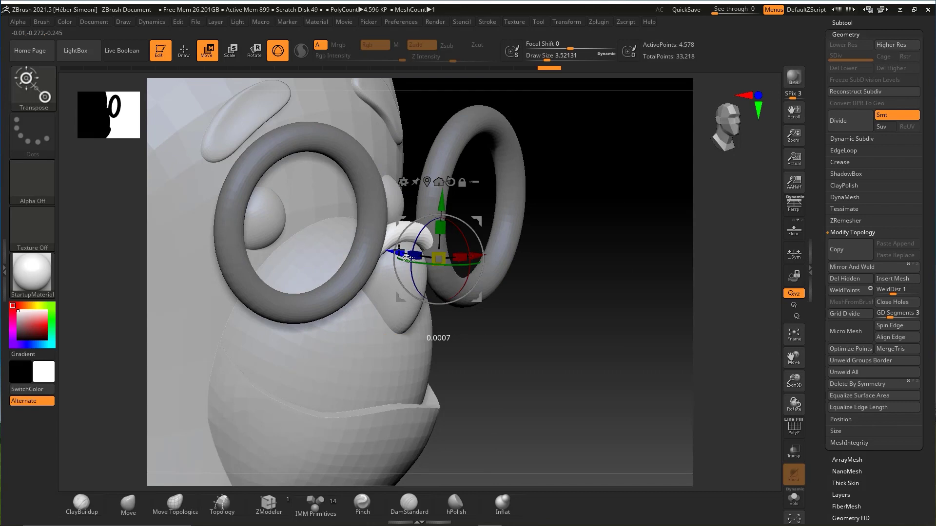
pyautogui.press('q')
pyautogui.moveTo(606, 268)
pyautogui.mouseDown()
pyautogui.moveTo(578, 237)
pyautogui.moveTo(590, 235)
pyautogui.mouseUp()
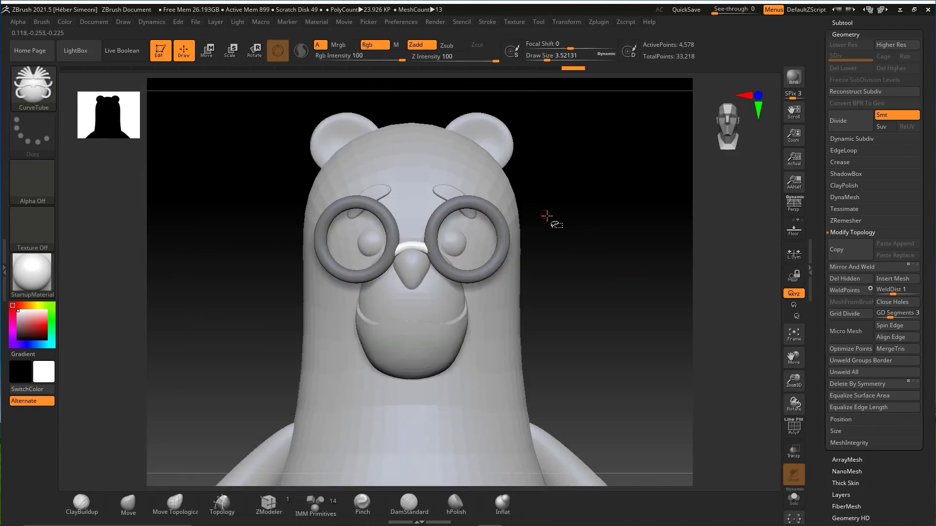
pyautogui.hotkey('ctrl', 'shift')
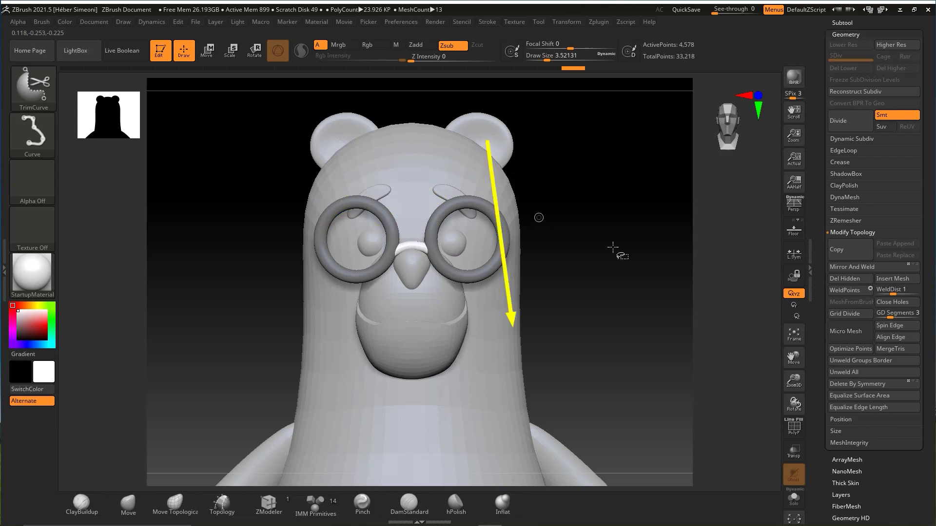
pyautogui.press('ctrl')
pyautogui.moveTo(561, 163)
pyautogui.keyDown('alt'); pyautogui.mouseDown()
pyautogui.moveTo(616, 263)
pyautogui.moveTo(589, 263)
pyautogui.moveTo(613, 275)
pyautogui.moveTo(585, 278)
pyautogui.moveTo(591, 247)
pyautogui.moveTo(591, 267)
pyautogui.moveTo(564, 271)
pyautogui.moveTo(587, 272)
pyautogui.moveTo(574, 262)
pyautogui.moveTo(568, 282)
pyautogui.mouseUp(); pyautogui.keyUp('alt')
pyautogui.hotkey('ctrl', 'shift')
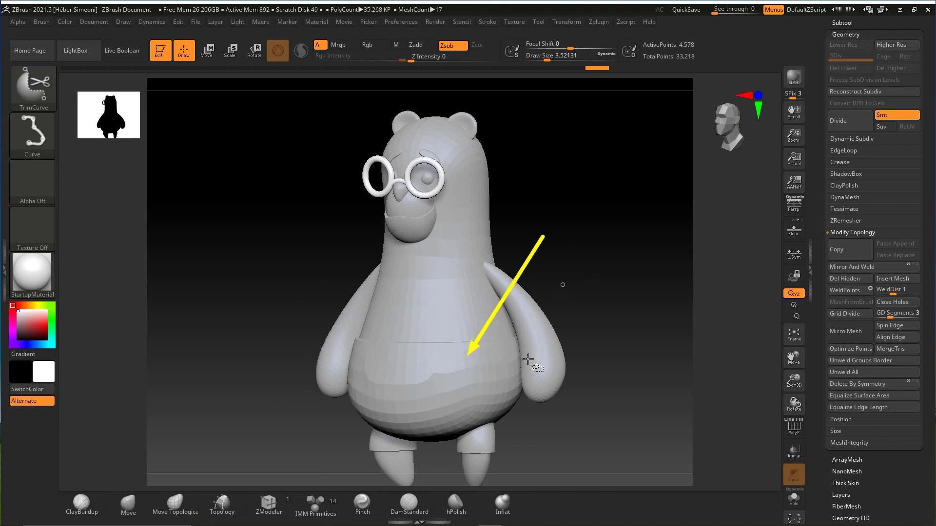
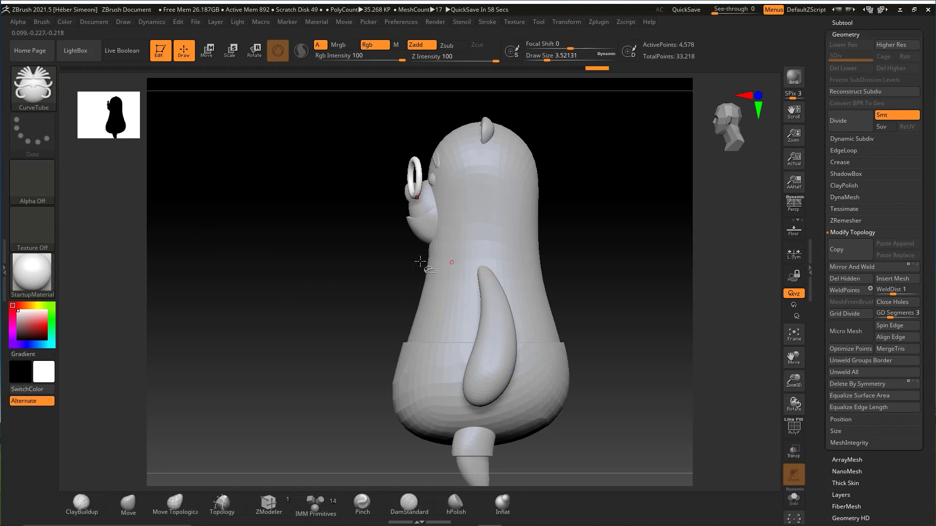
# Enlarge the brush to about 8.37 and draw a trial curve tube down the bear's back.
pyautogui.press('space')
pyautogui.moveTo(358, 266); pyautogui.dragTo(372, 267)
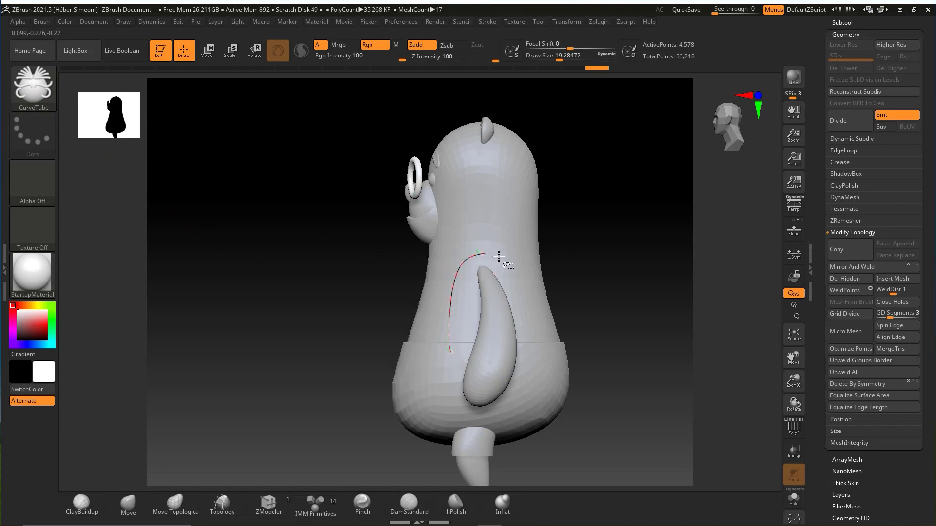
pyautogui.moveTo(526, 318); pyautogui.dragTo(529, 320)
pyautogui.moveTo(579, 323)
pyautogui.mouseDown(button='right')
pyautogui.moveTo(557, 328)
pyautogui.moveTo(600, 329)
pyautogui.moveTo(612, 347)
pyautogui.moveTo(372, 340)
pyautogui.moveTo(389, 358)
pyautogui.moveTo(451, 326)
pyautogui.moveTo(464, 382)
pyautogui.moveTo(445, 277)
pyautogui.moveTo(435, 370)
pyautogui.moveTo(445, 278)
pyautogui.moveTo(540, 213)
pyautogui.moveTo(513, 241)
pyautogui.moveTo(564, 268)
pyautogui.moveTo(484, 351)
pyautogui.mouseUp(button='right')
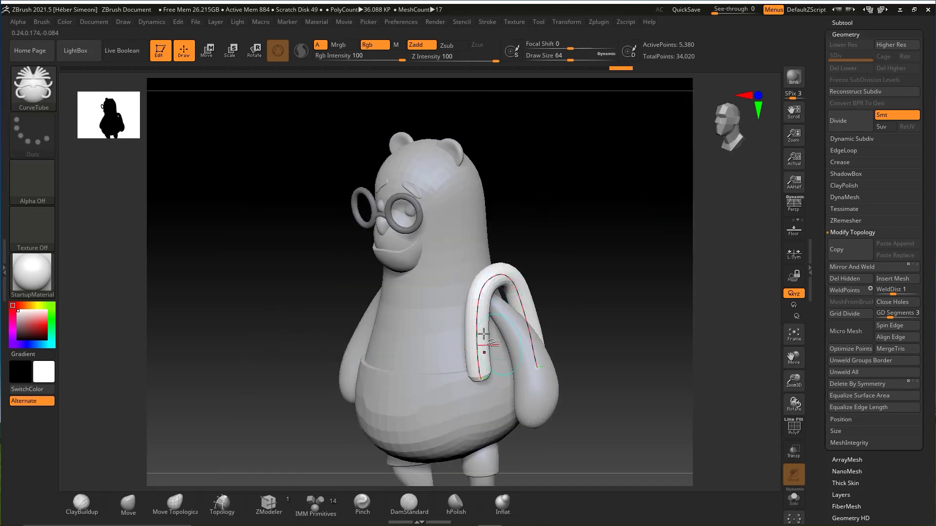
# Undo the trial tube and filter the brush picker to brushes starting with C.
pyautogui.hotkey('ctrl', 'z')
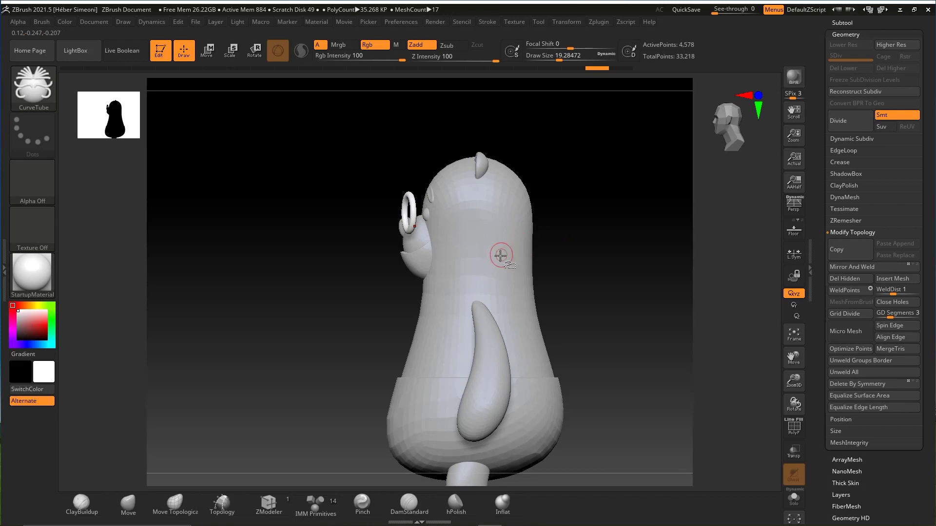
pyautogui.press('b')
pyautogui.press('c')
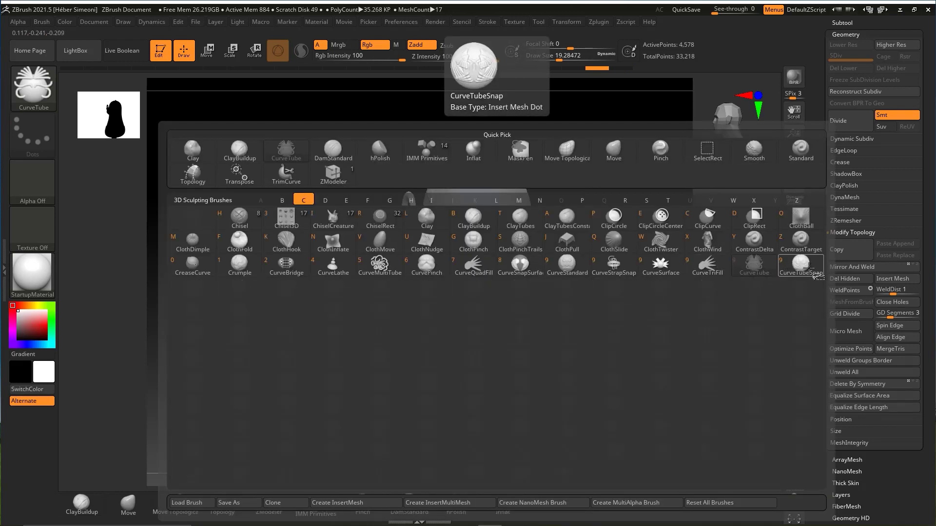
# Try a CurveTubeSnap tube across the body, then undo the unsatisfactory result.
pyautogui.click(802, 266)
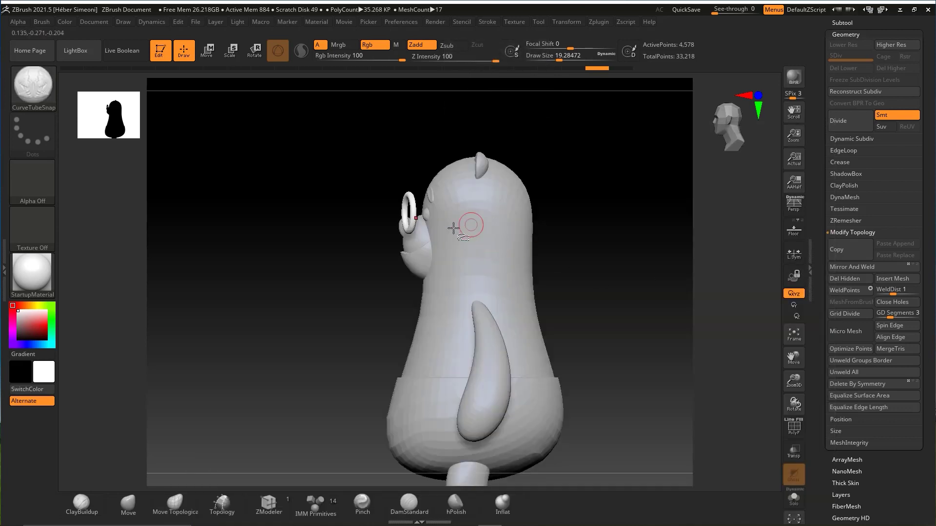
pyautogui.click(432, 349)
pyautogui.moveTo(591, 330)
pyautogui.mouseDown()
pyautogui.moveTo(664, 328)
pyautogui.moveTo(608, 323)
pyautogui.moveTo(622, 324)
pyautogui.moveTo(624, 278)
pyautogui.moveTo(550, 234)
pyautogui.mouseUp()
pyautogui.hotkey('ctrl', 'z')
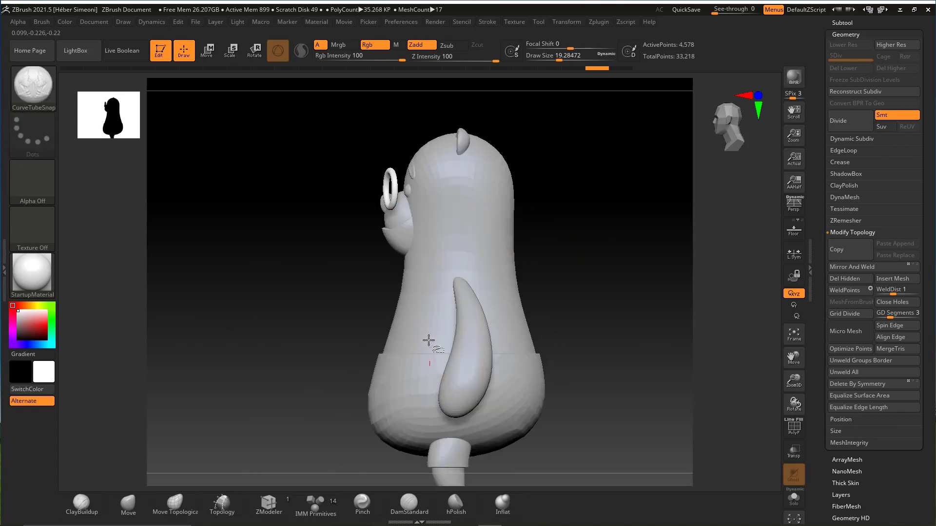
# Draw the strap arching over the shoulder down the back, refining its end with undo and redo.
pyautogui.click(501, 346)
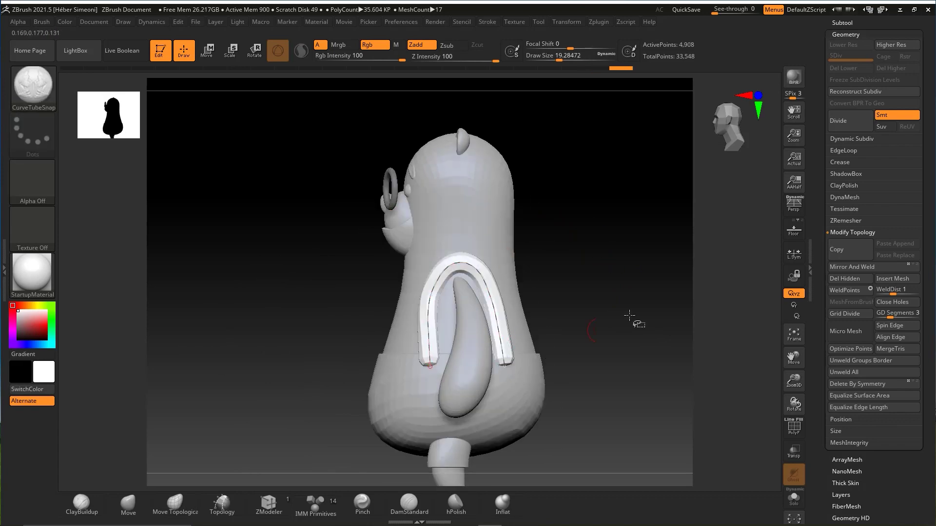
pyautogui.moveTo(633, 321)
pyautogui.mouseDown()
pyautogui.moveTo(598, 300)
pyautogui.moveTo(584, 268)
pyautogui.moveTo(468, 292)
pyautogui.mouseUp()
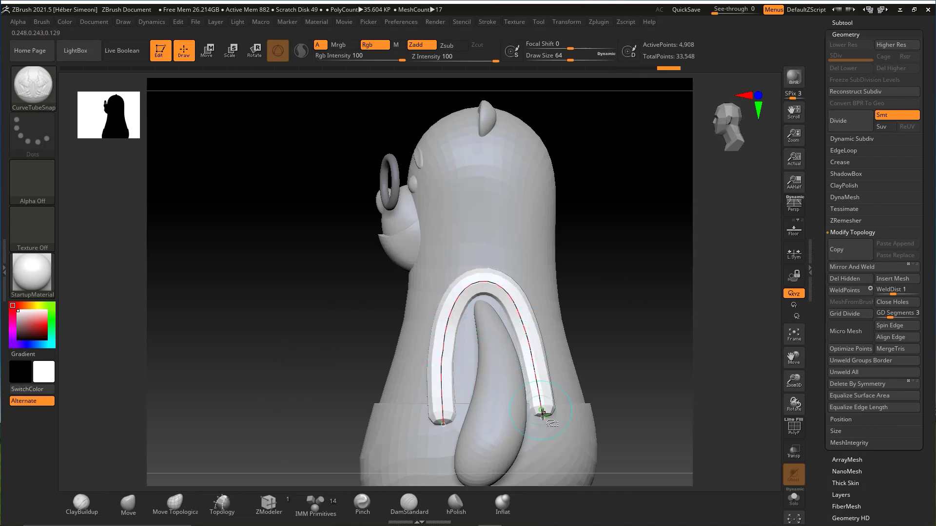
pyautogui.moveTo(542, 414); pyautogui.dragTo(538, 420)
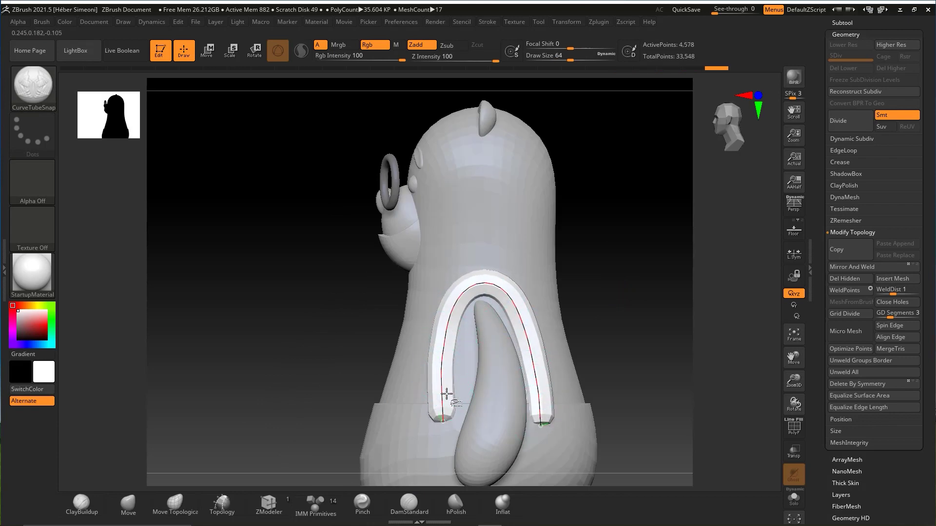
pyautogui.hotkey('ctrl', 'z')
pyautogui.hotkey('ctrl', 'z')
pyautogui.hotkey('ctrl', 'z')
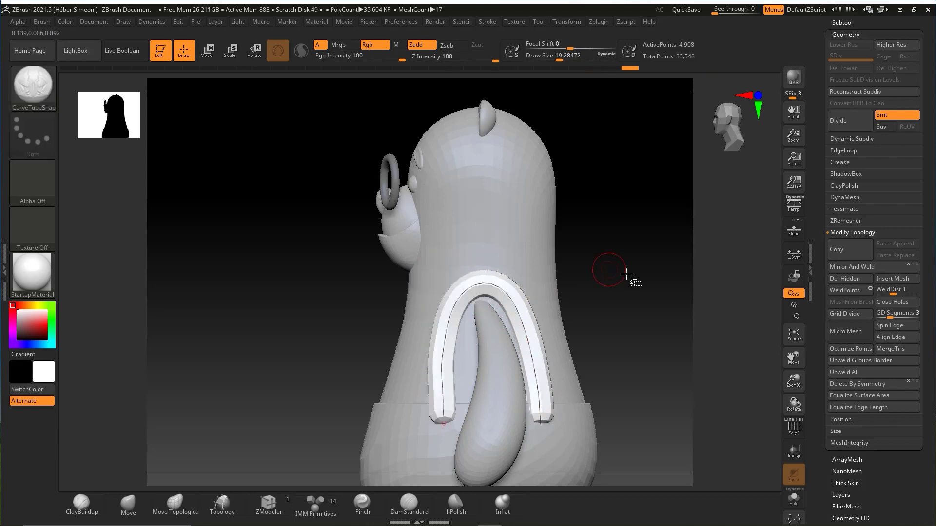
pyautogui.hotkey('ctrl', 'z')
pyautogui.hotkey('ctrl', 'z')
pyautogui.hotkey('ctrl', 'z')
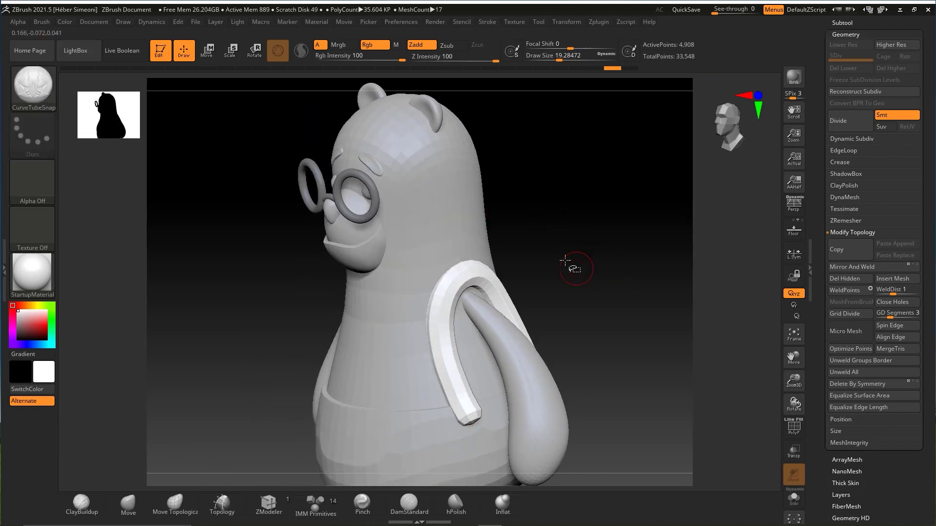
pyautogui.hotkey('ctrl', 'shift', 'z')
# Split PM3D_Ring3D1 with Split To Parts, separating the strap and creating a PM3D_Ring3D2 glasses subtool.
pyautogui.scroll(3, 916, 210)
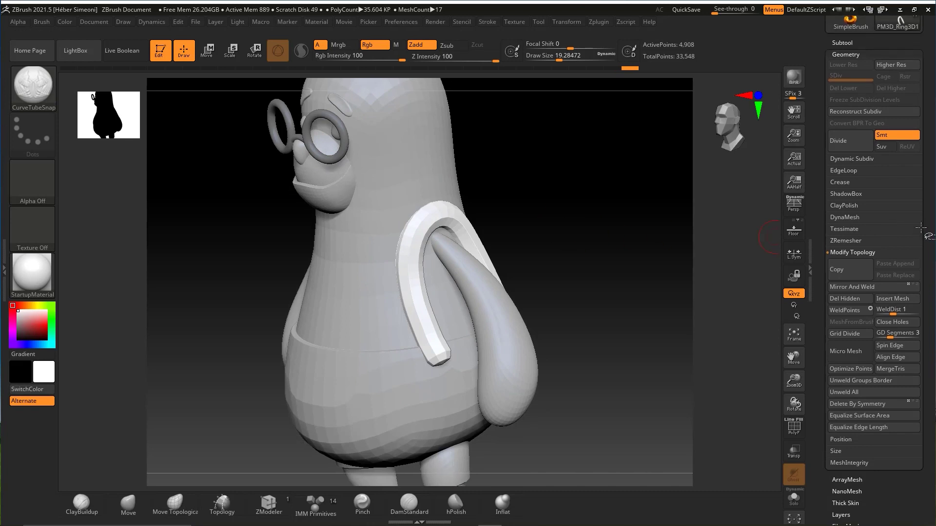
pyautogui.scroll(-1, 912, 239)
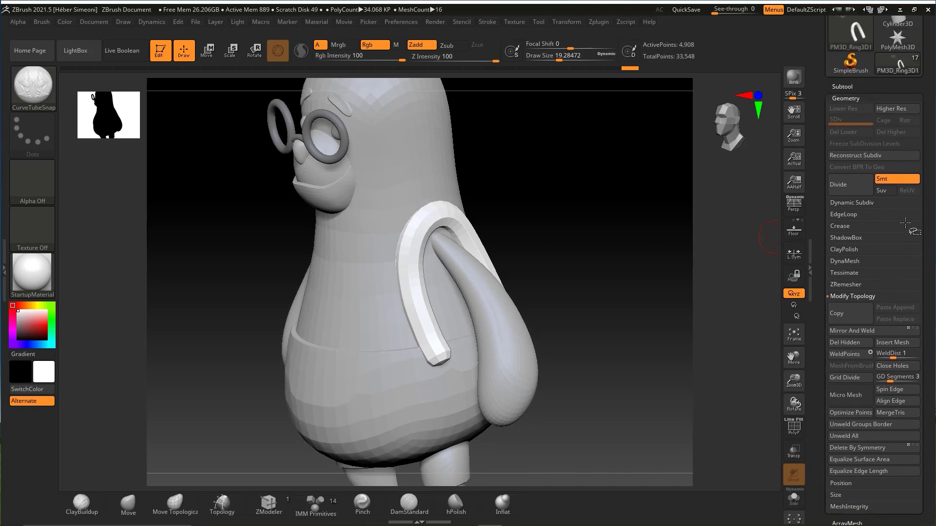
pyautogui.click(846, 87)
pyautogui.moveTo(832, 180); pyautogui.dragTo(831, 208)
pyautogui.hotkey('ctrl', 'shift')
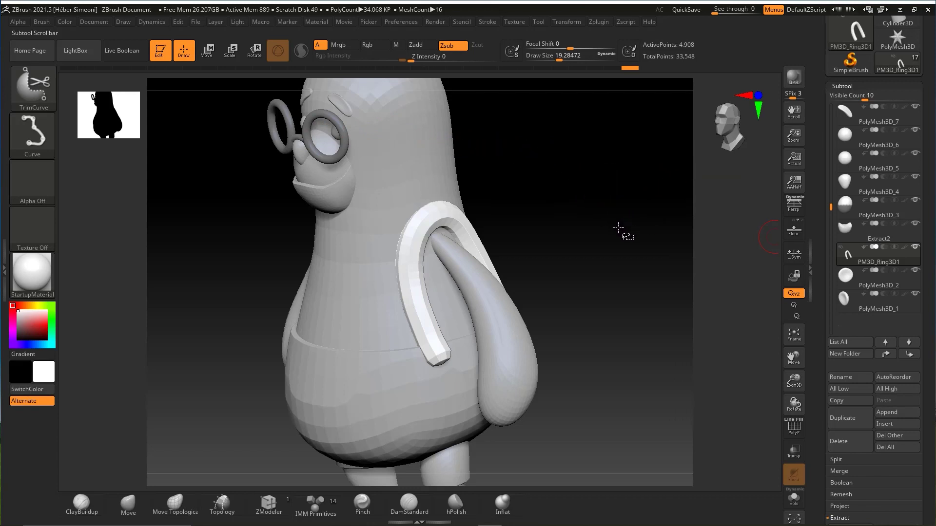
pyautogui.click(837, 459)
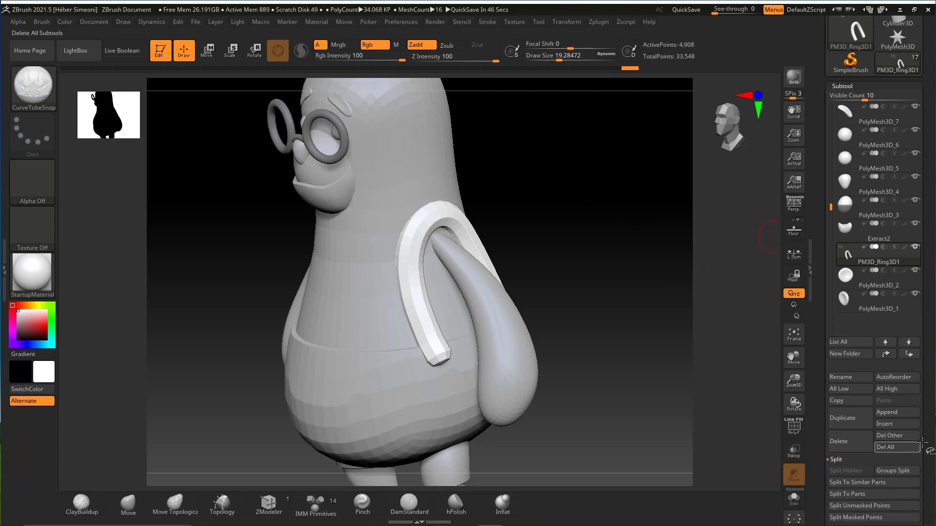
pyautogui.scroll(-5, 877, 390)
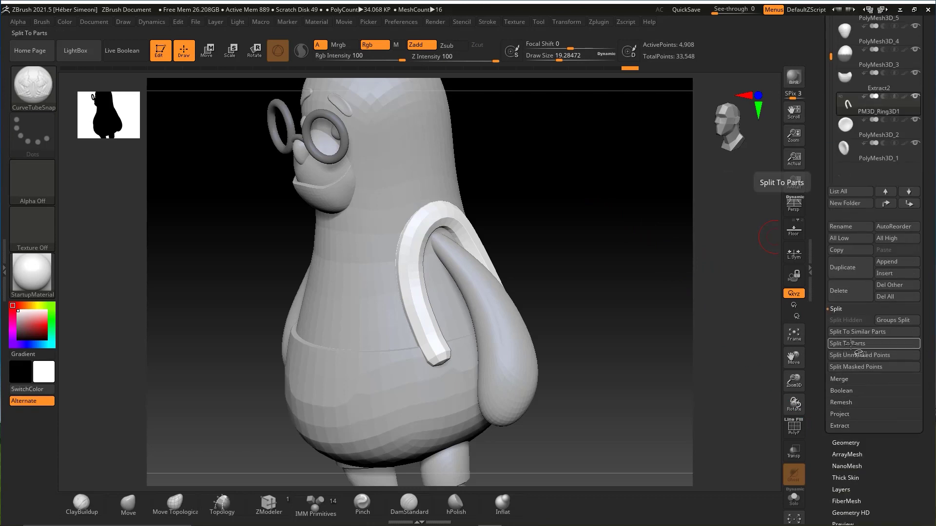
pyautogui.click(857, 366)
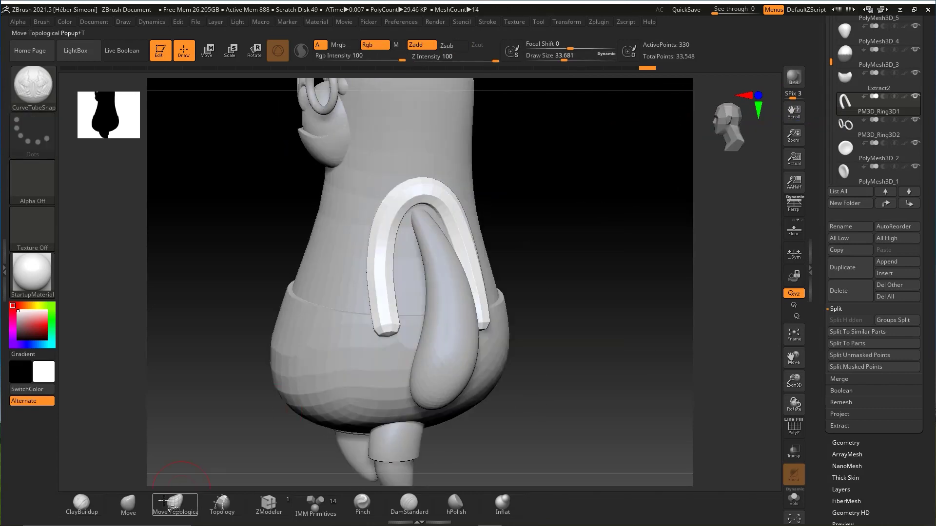
# Test-pull the strap's end with the Move brush, then undo the change.
pyautogui.click(128, 502)
pyautogui.press('space')
pyautogui.moveTo(565, 244); pyautogui.dragTo(619, 317)
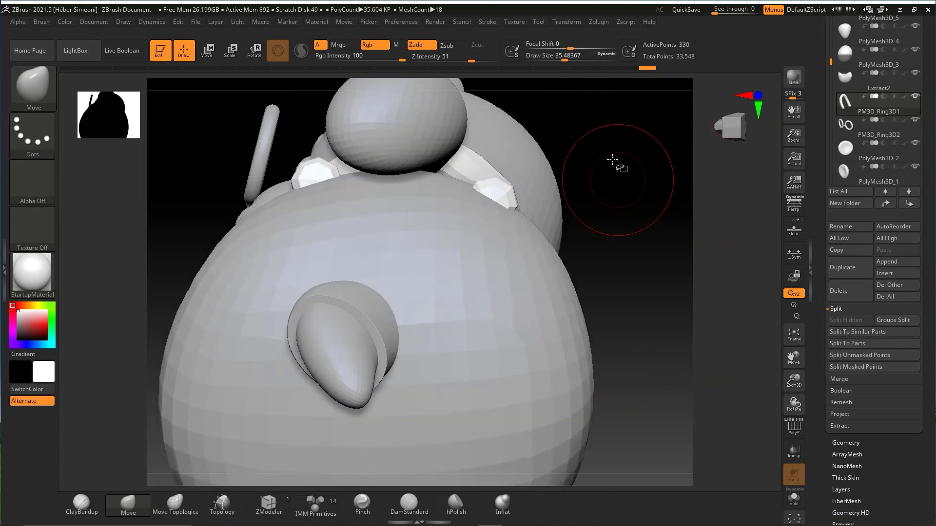
pyautogui.moveTo(612, 159); pyautogui.dragTo(578, 215)
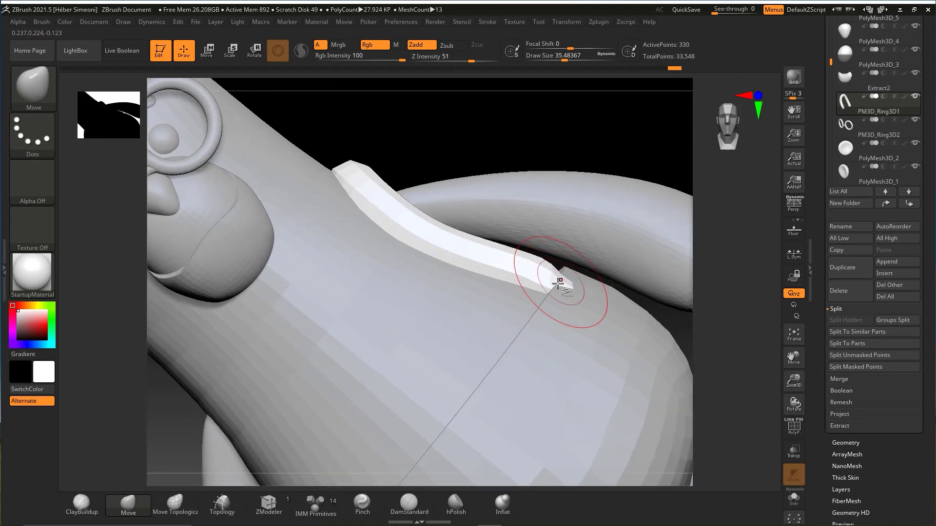
pyautogui.moveTo(558, 283); pyautogui.dragTo(542, 268)
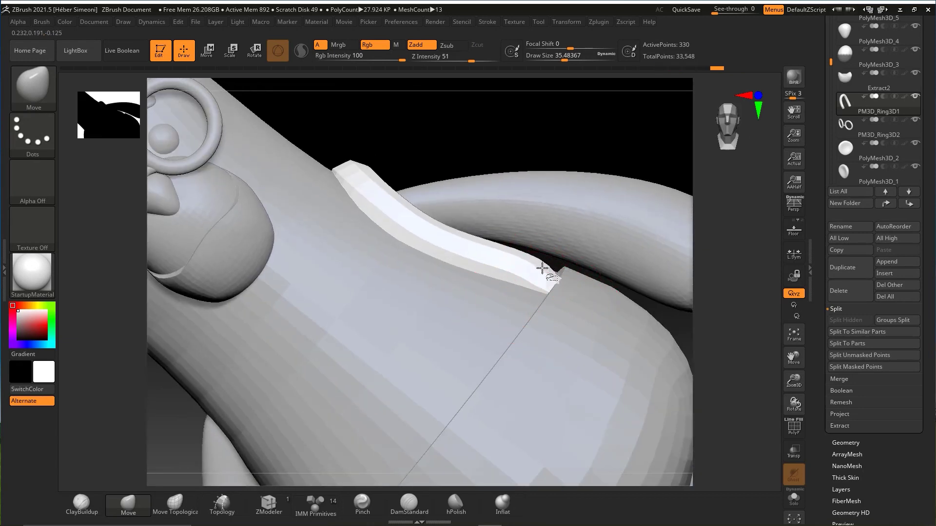
pyautogui.hotkey('ctrl', 'z')
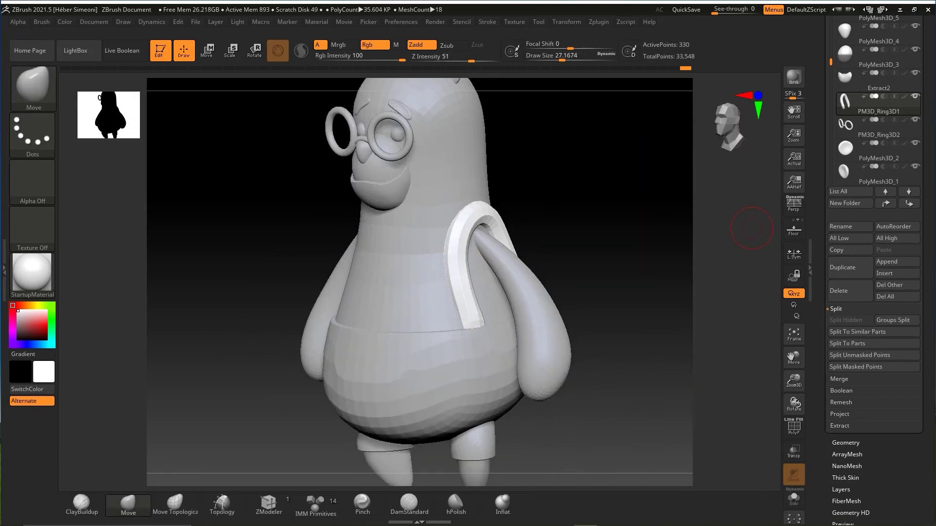
# Turn the bear side-on and filter the brush picker to brushes starting with I.
pyautogui.moveTo(598, 227); pyautogui.dragTo(409, 230)
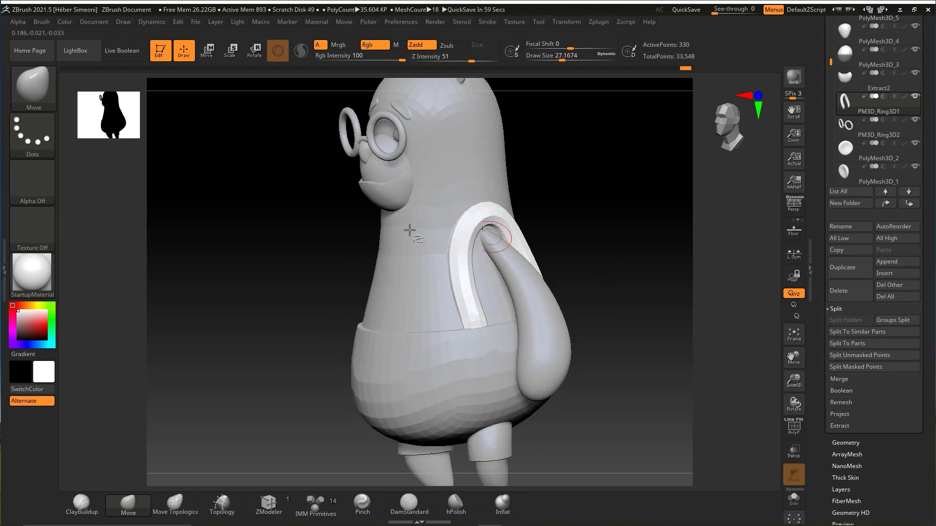
pyautogui.click(45, 86)
pyautogui.press('i')
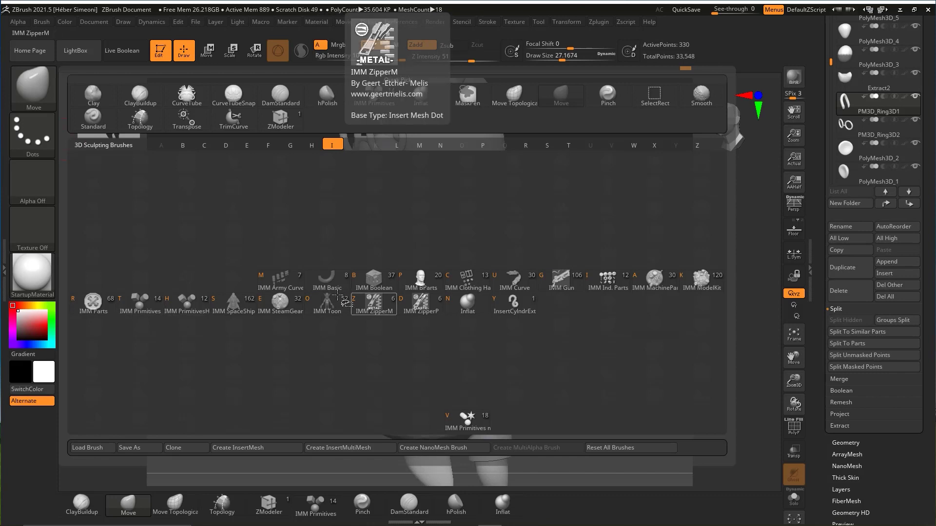
# Insert IMM Parts bolt buttons at both strap ends, undoing the misplaced ones.
pyautogui.click(93, 302)
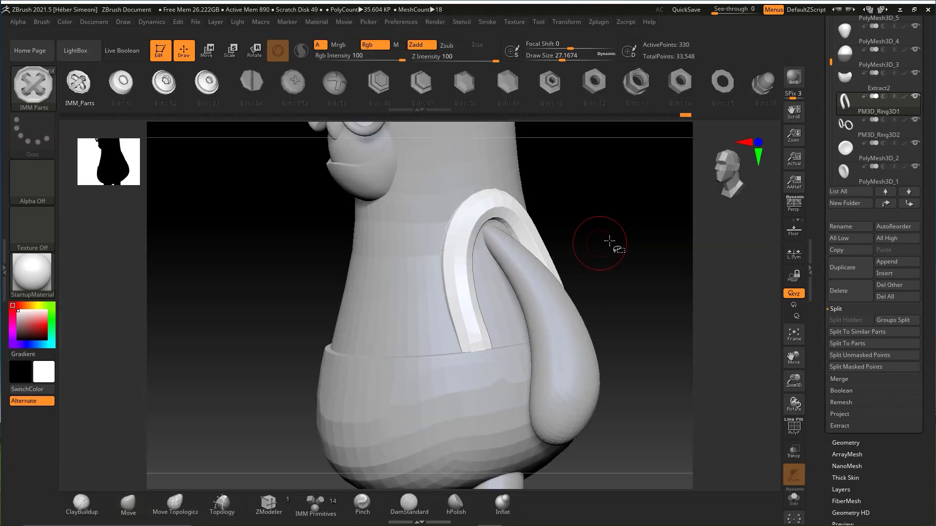
pyautogui.moveTo(609, 244)
pyautogui.mouseDown()
pyautogui.moveTo(612, 209)
pyautogui.moveTo(626, 255)
pyautogui.moveTo(402, 329)
pyautogui.mouseUp()
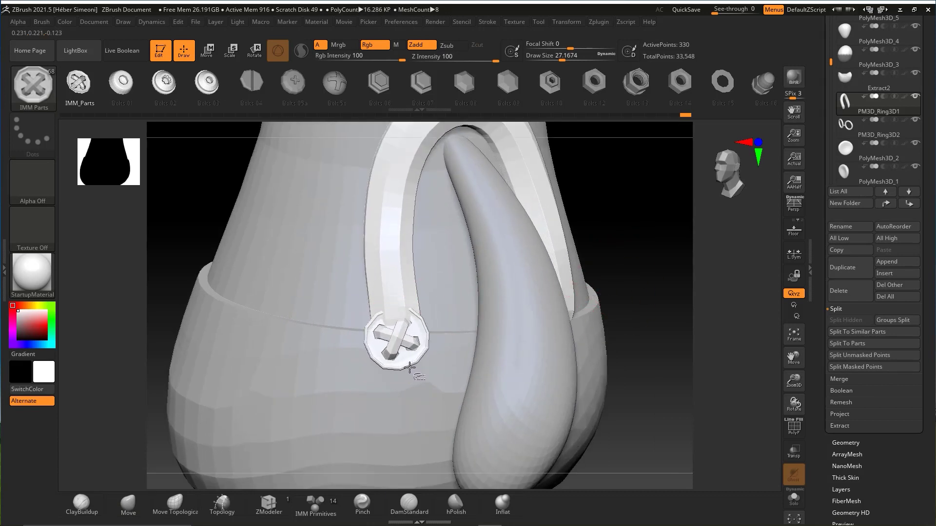
pyautogui.moveTo(410, 369); pyautogui.dragTo(410, 371)
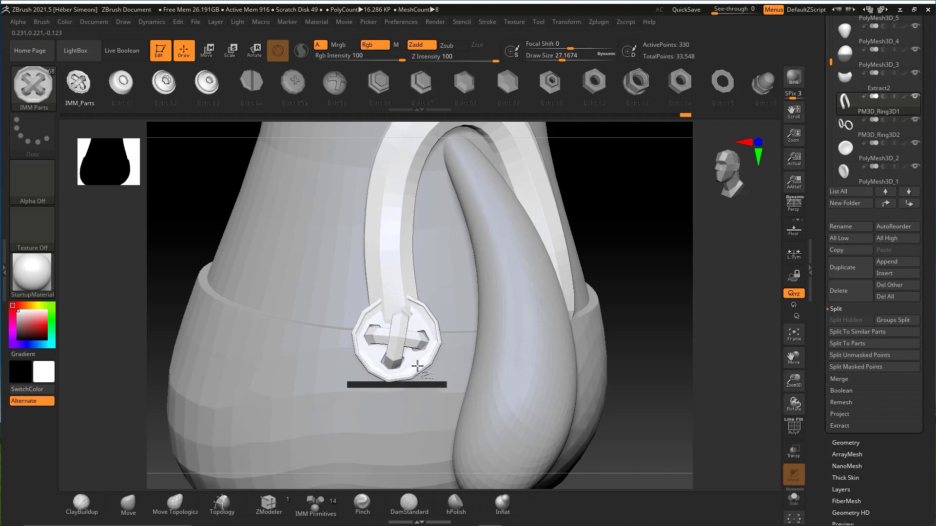
pyautogui.moveTo(659, 258); pyautogui.dragTo(325, 323)
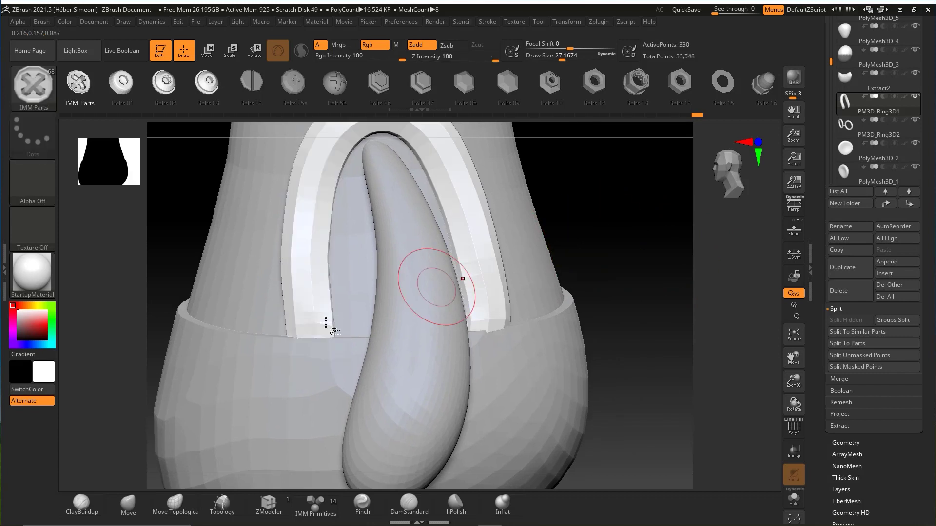
pyautogui.moveTo(493, 338); pyautogui.dragTo(491, 344)
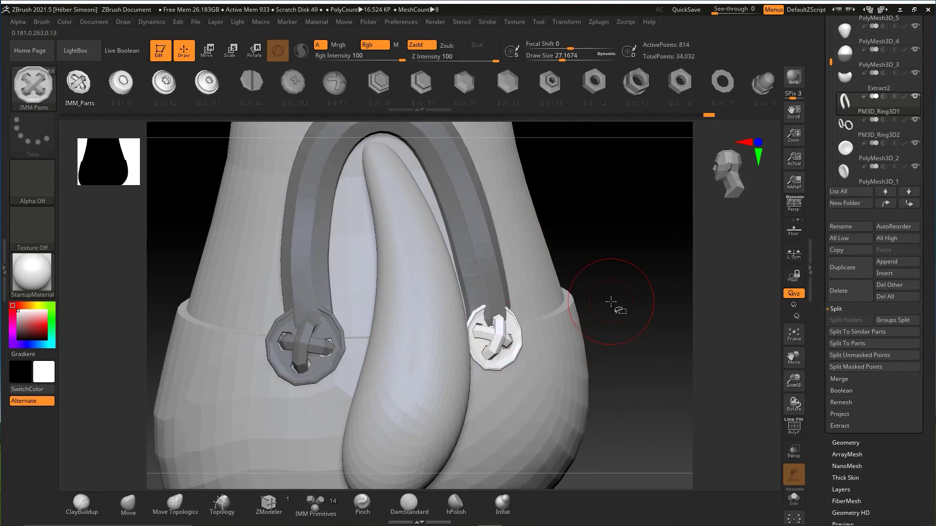
pyautogui.hotkey('ctrl', 'z')
pyautogui.hotkey('ctrl', 'z')
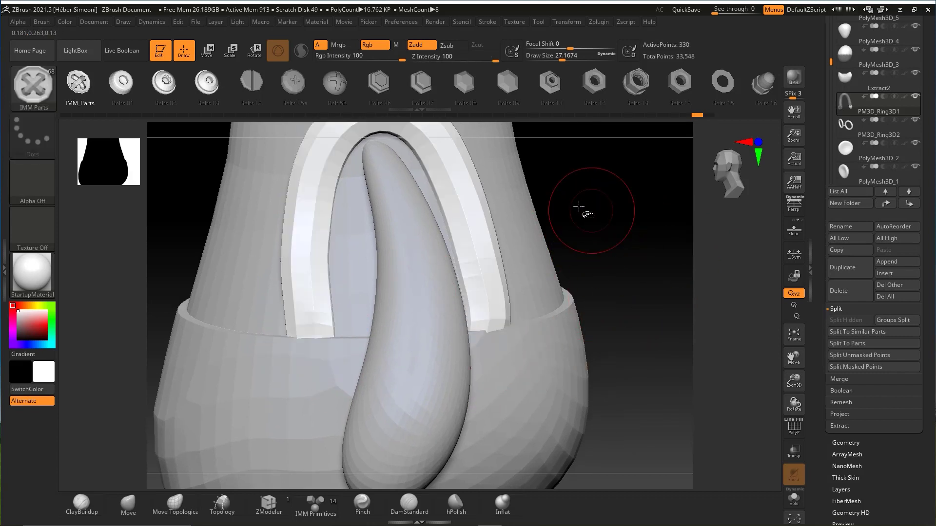
pyautogui.hotkey('ctrl', 'shift')
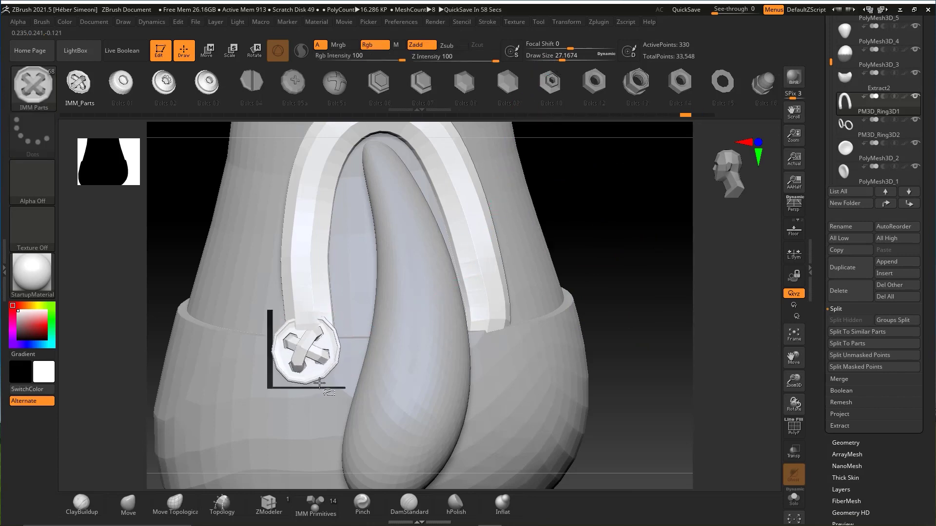
# Insert a larger bolt button at the strap end, scale it, and remove the extra right button.
pyautogui.moveTo(323, 383); pyautogui.dragTo(327, 386)
pyautogui.press('ctrl')
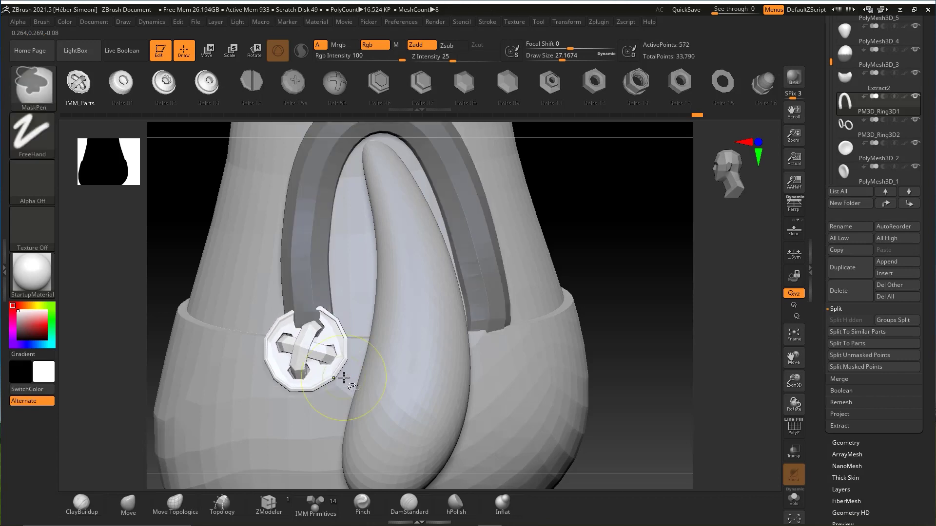
pyautogui.moveTo(599, 276)
pyautogui.mouseDown()
pyautogui.moveTo(503, 326)
pyautogui.moveTo(627, 383)
pyautogui.mouseUp()
pyautogui.press('e')
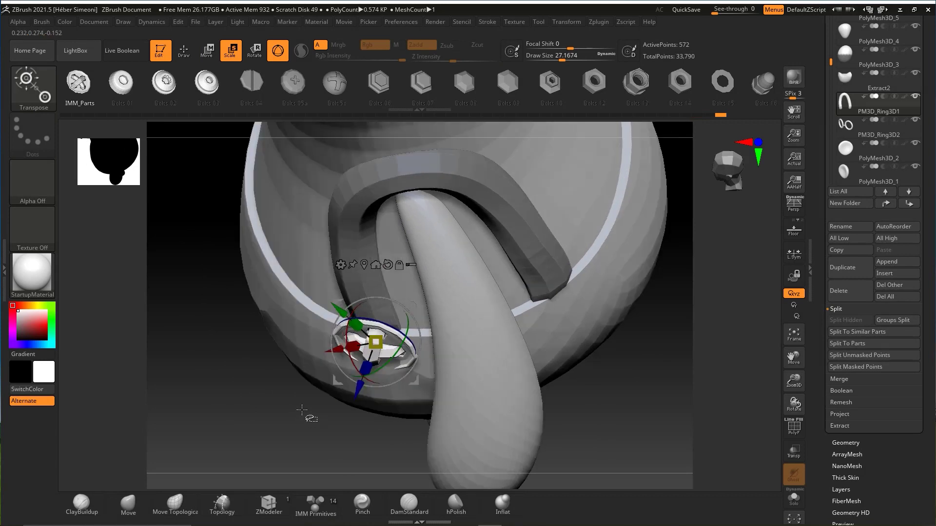
pyautogui.moveTo(303, 413); pyautogui.dragTo(387, 358)
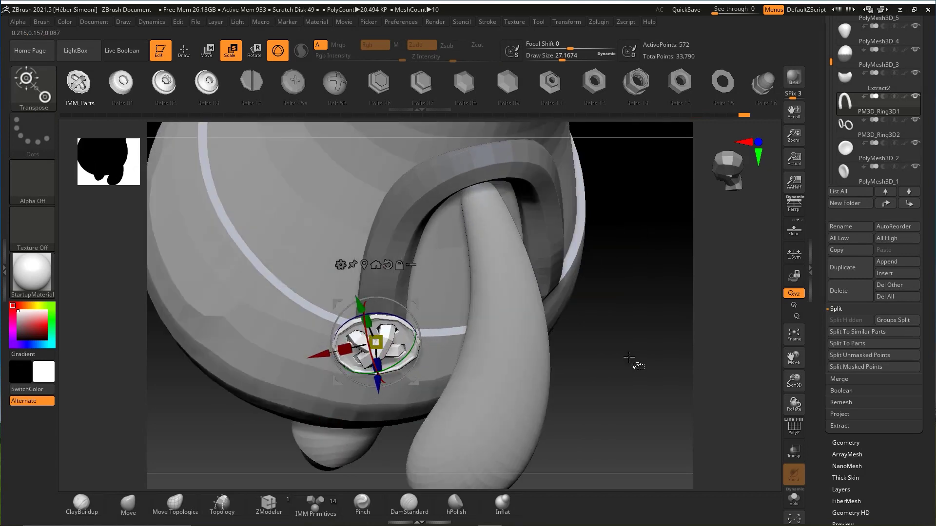
pyautogui.moveTo(629, 358)
pyautogui.mouseDown()
pyautogui.moveTo(600, 271)
pyautogui.moveTo(533, 225)
pyautogui.moveTo(568, 236)
pyautogui.moveTo(596, 231)
pyautogui.mouseUp()
pyautogui.press('q')
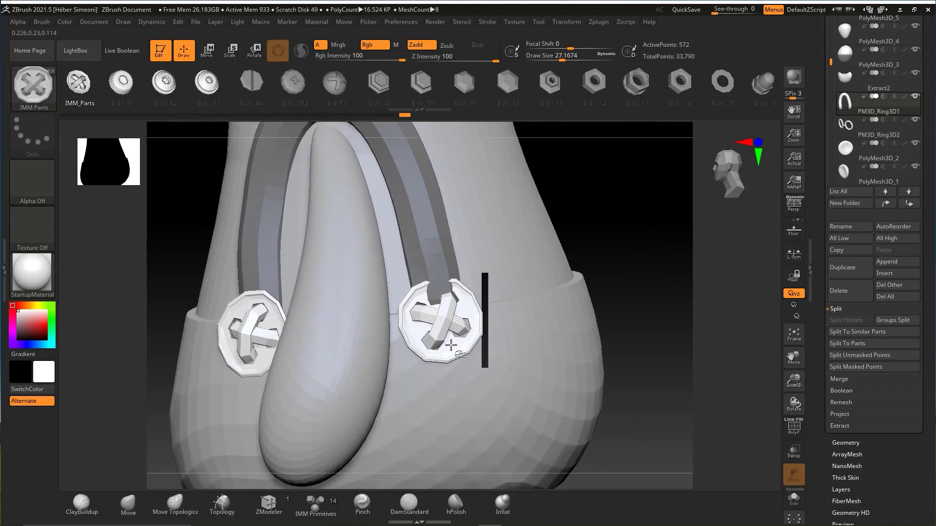
pyautogui.hotkey('ctrl', 'z')
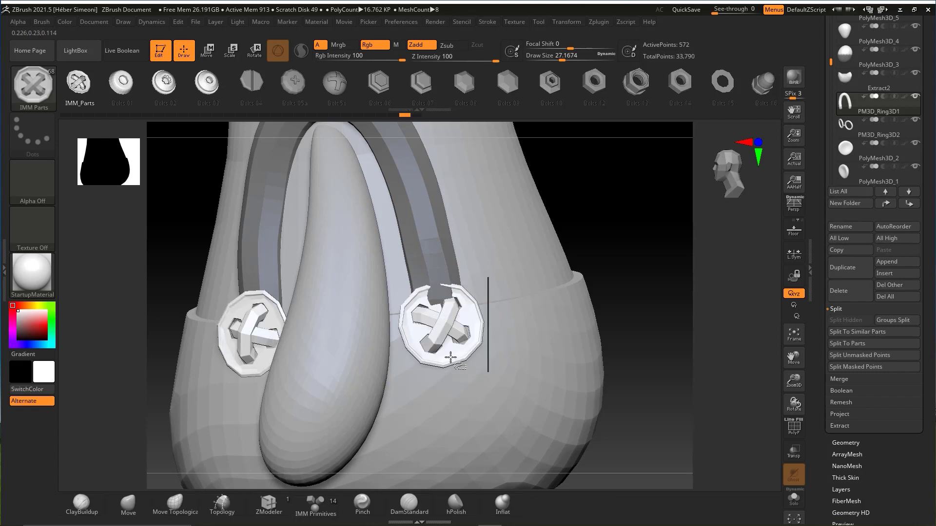
# Rescale and seat the button against the overalls, then zoom out to the whole character.
pyautogui.press('e')
pyautogui.moveTo(626, 209); pyautogui.dragTo(599, 273)
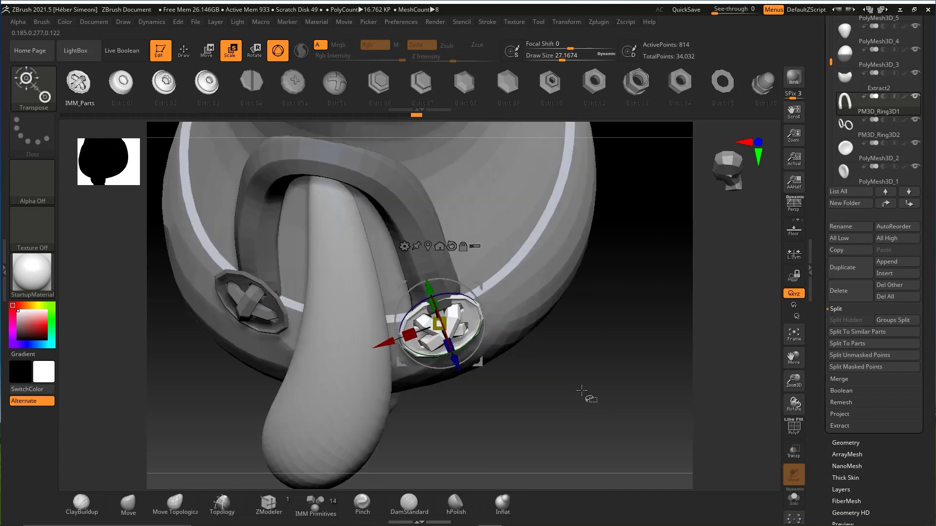
pyautogui.moveTo(589, 393); pyautogui.dragTo(560, 341)
pyautogui.moveTo(634, 341); pyautogui.dragTo(549, 320)
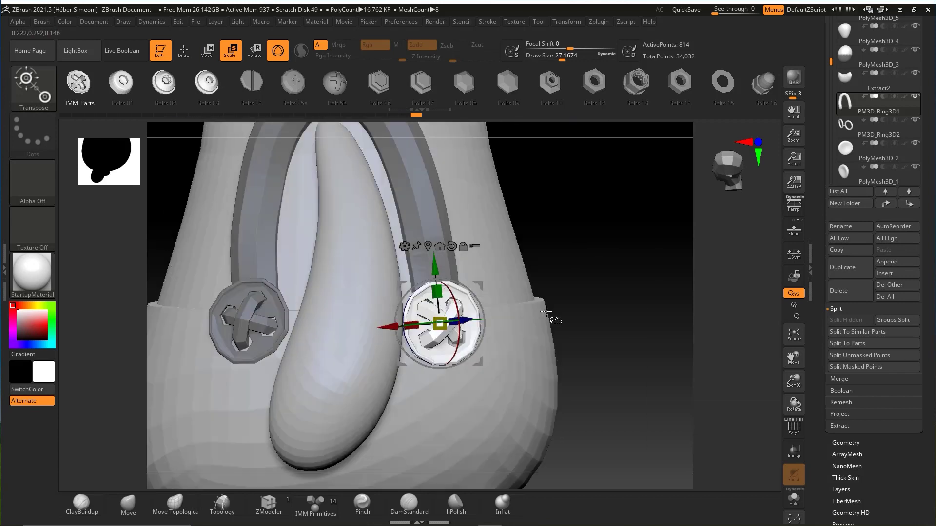
pyautogui.press('q')
pyautogui.moveTo(595, 277)
pyautogui.mouseDown()
pyautogui.moveTo(555, 249)
pyautogui.moveTo(558, 271)
pyautogui.moveTo(550, 250)
pyautogui.moveTo(619, 263)
pyautogui.mouseUp()
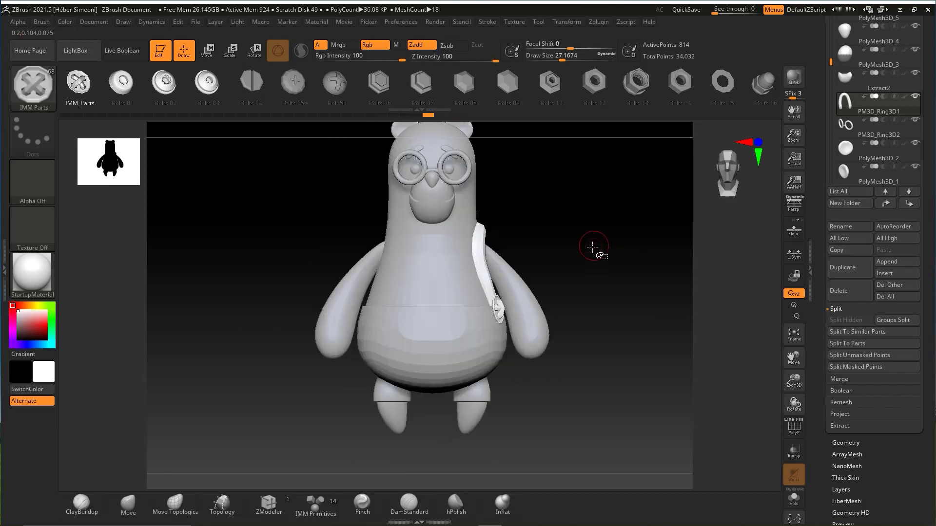
# Apply Mirror And Weld from Geometry > Modify Topology, then spin the bear to check both straps.
pyautogui.scroll(-1, 919, 266)
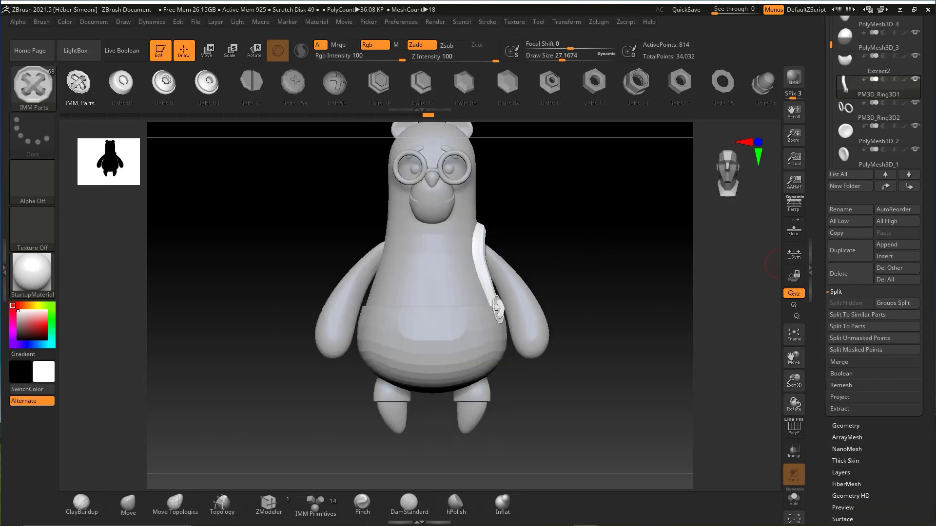
pyautogui.scroll(-2, 921, 293)
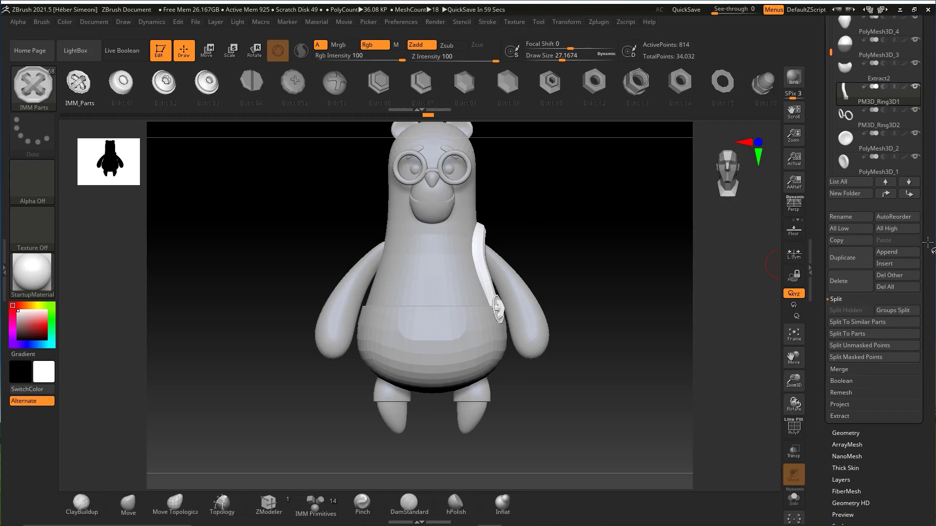
pyautogui.scroll(-1, 902, 341)
pyautogui.click(862, 373)
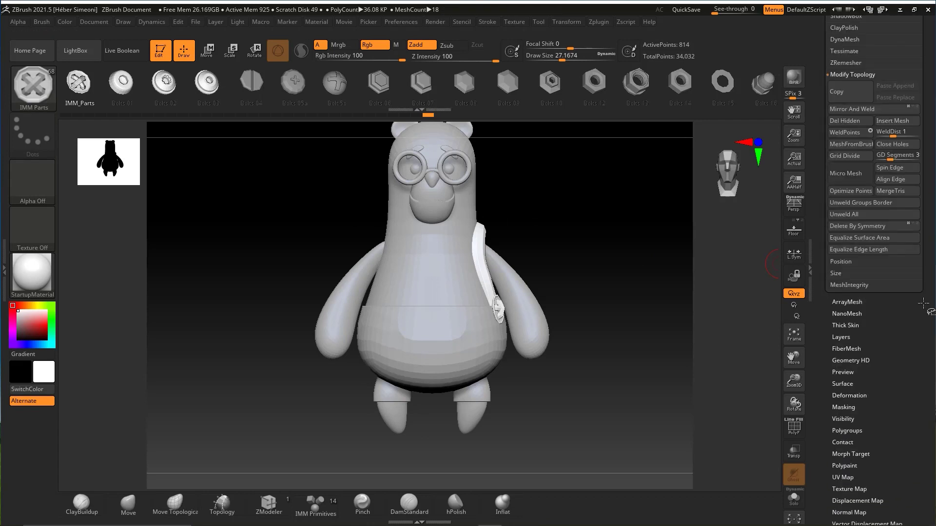
pyautogui.scroll(3, 866, 247)
pyautogui.scroll(-1, 921, 121)
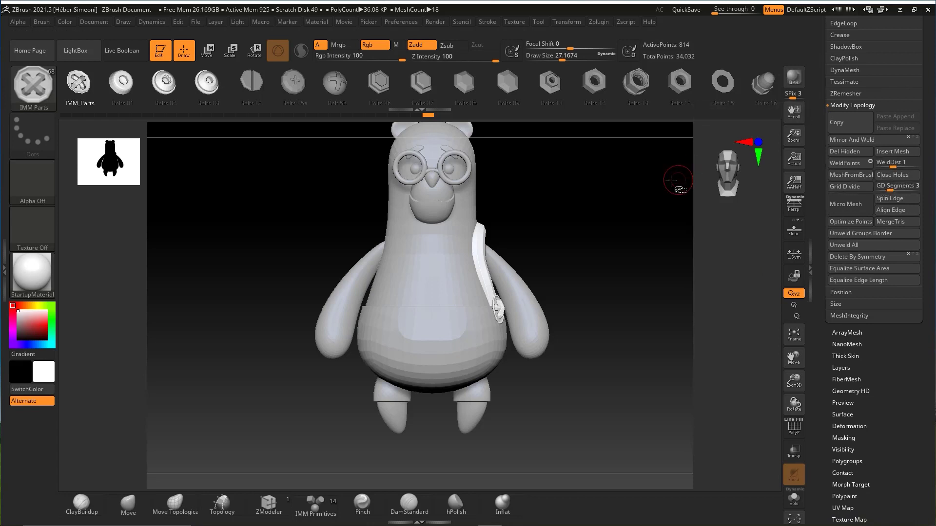
pyautogui.hotkey('ctrl', 'shift')
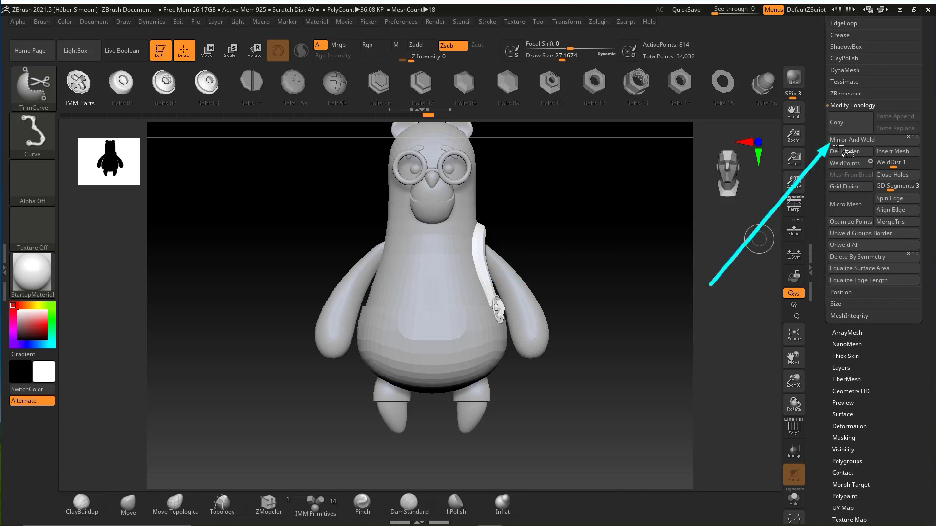
pyautogui.click(846, 139)
pyautogui.moveTo(612, 248)
pyautogui.mouseDown()
pyautogui.moveTo(579, 265)
pyautogui.moveTo(529, 266)
pyautogui.moveTo(604, 259)
pyautogui.moveTo(570, 255)
pyautogui.moveTo(604, 268)
pyautogui.moveTo(562, 265)
pyautogui.moveTo(571, 265)
pyautogui.moveTo(560, 276)
pyautogui.moveTo(547, 267)
pyautogui.moveTo(637, 272)
pyautogui.moveTo(540, 277)
pyautogui.moveTo(548, 262)
pyautogui.moveTo(569, 264)
pyautogui.mouseUp()
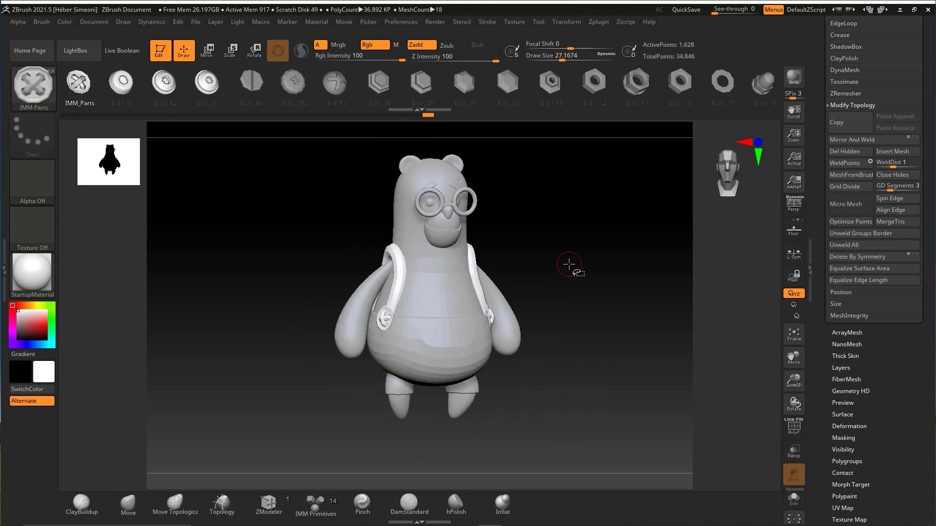